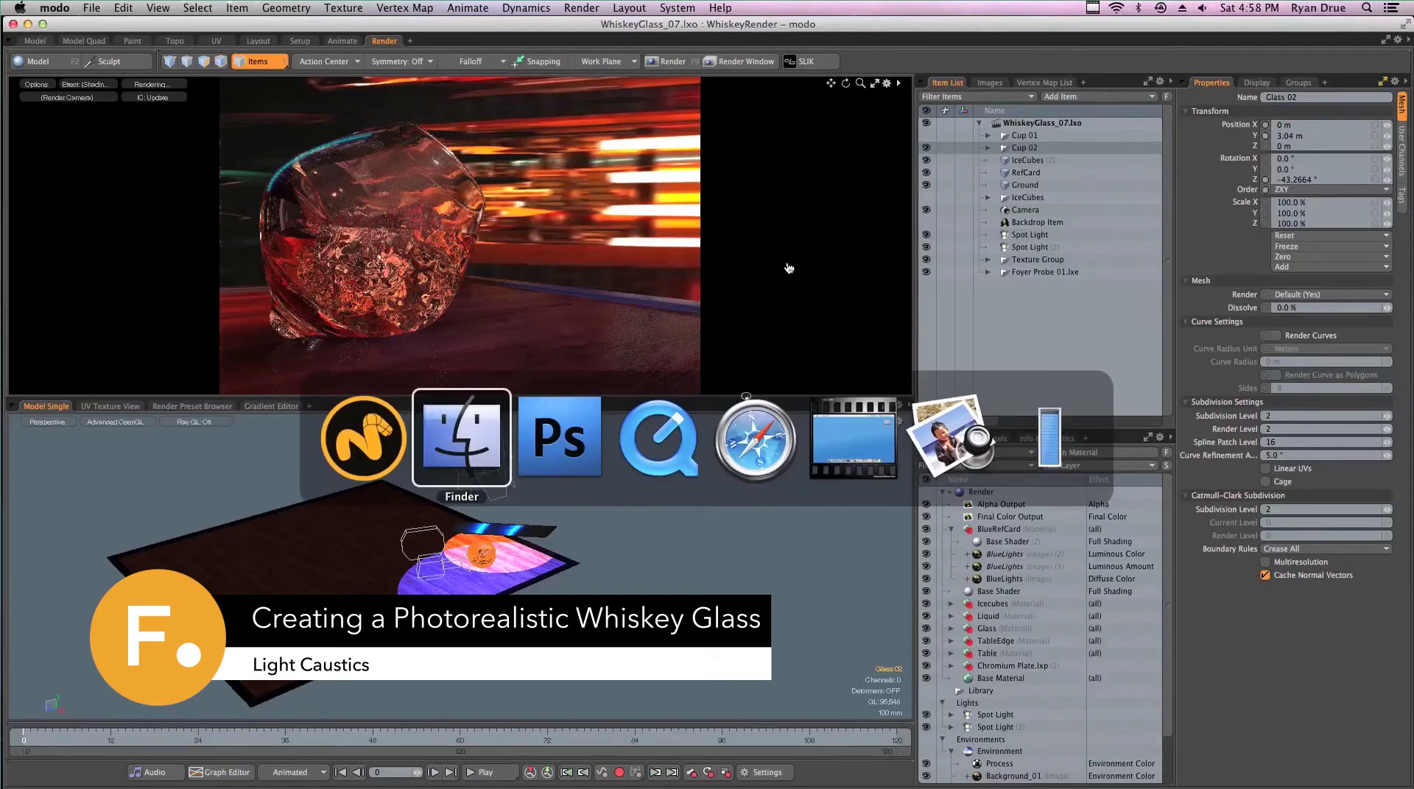
- Bring up Photoshop CS4 to review the finished whisky glass render on the wooden bar
click(543, 452)
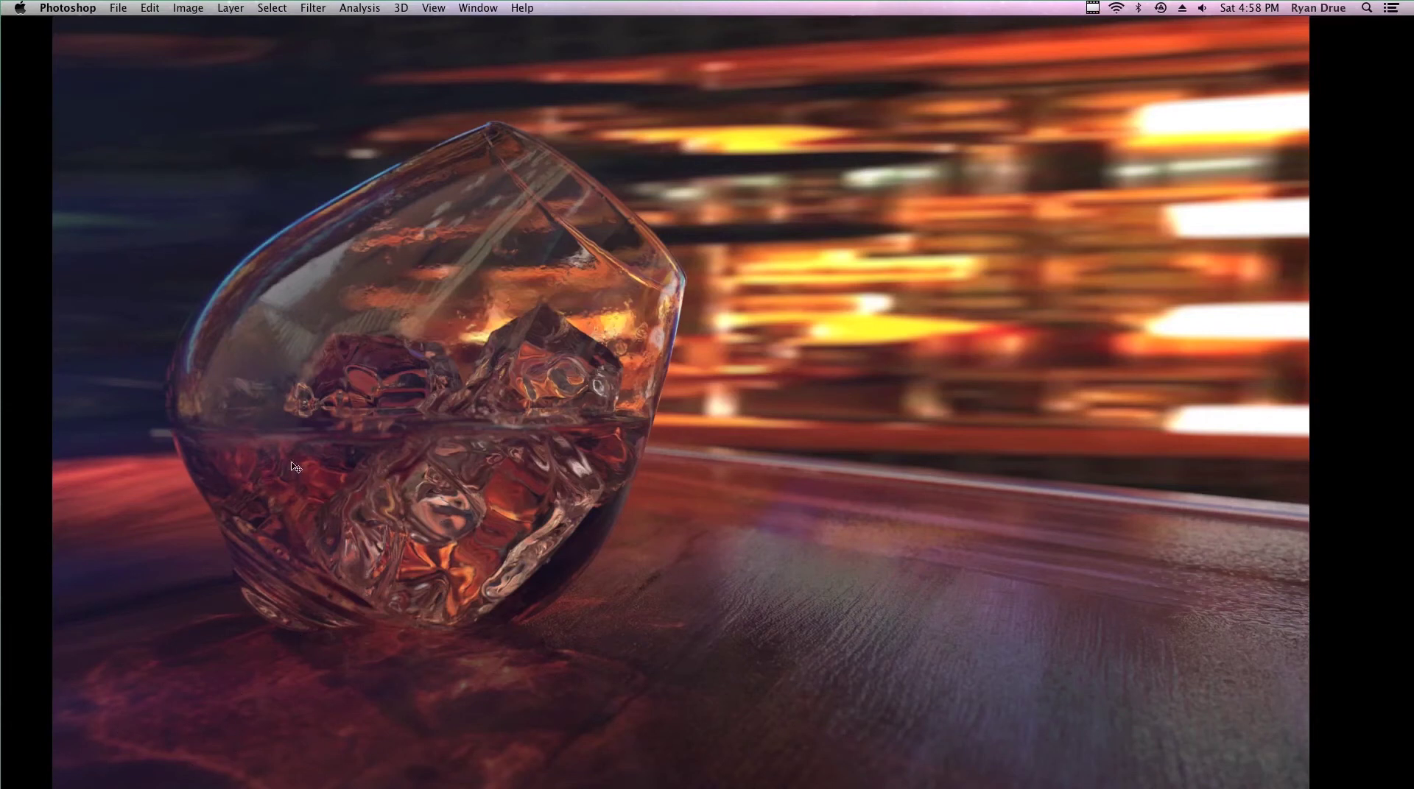
key(super+Tab)
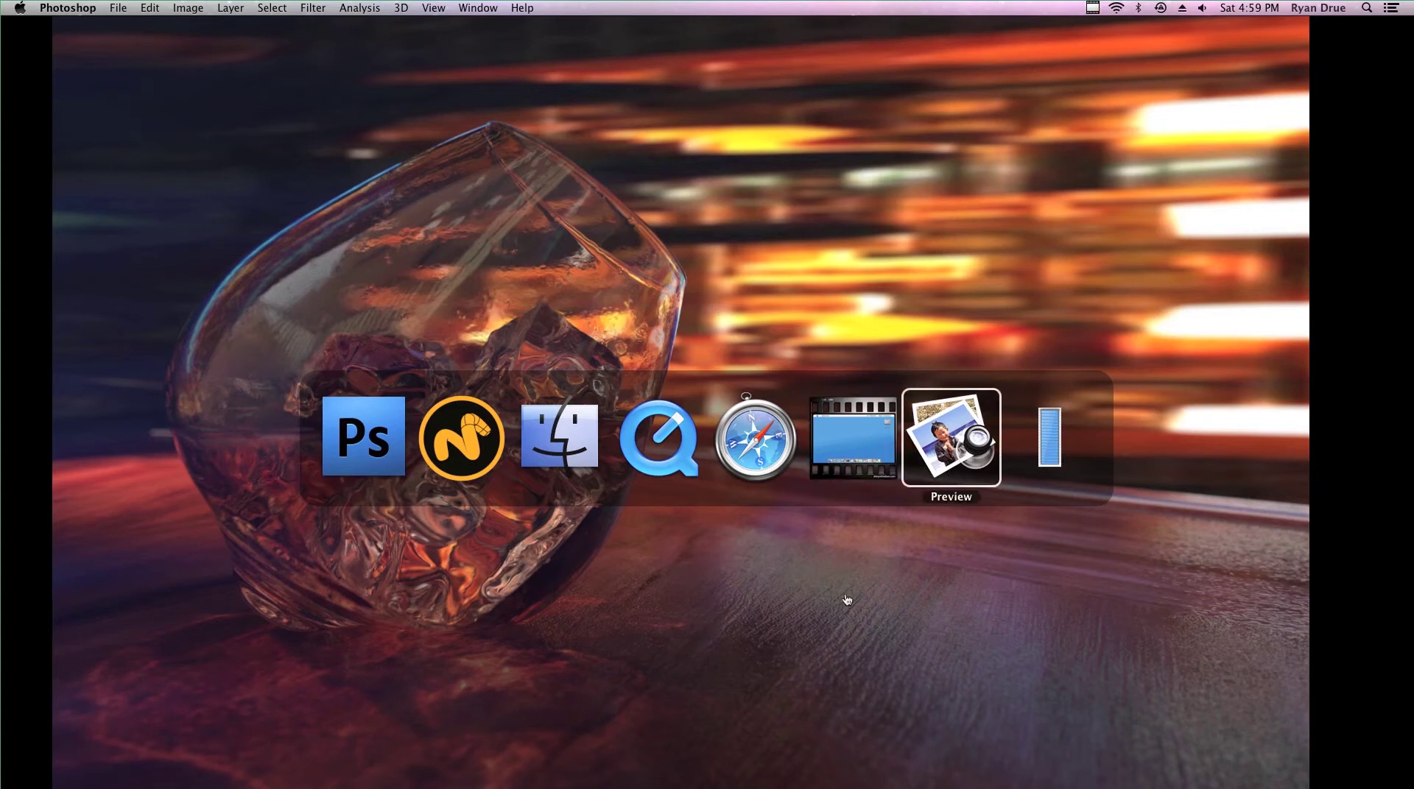
- Show the WhiskeyRef_01–WhiskeyRef_10 reference photos in Preview for comparison
click(985, 470)
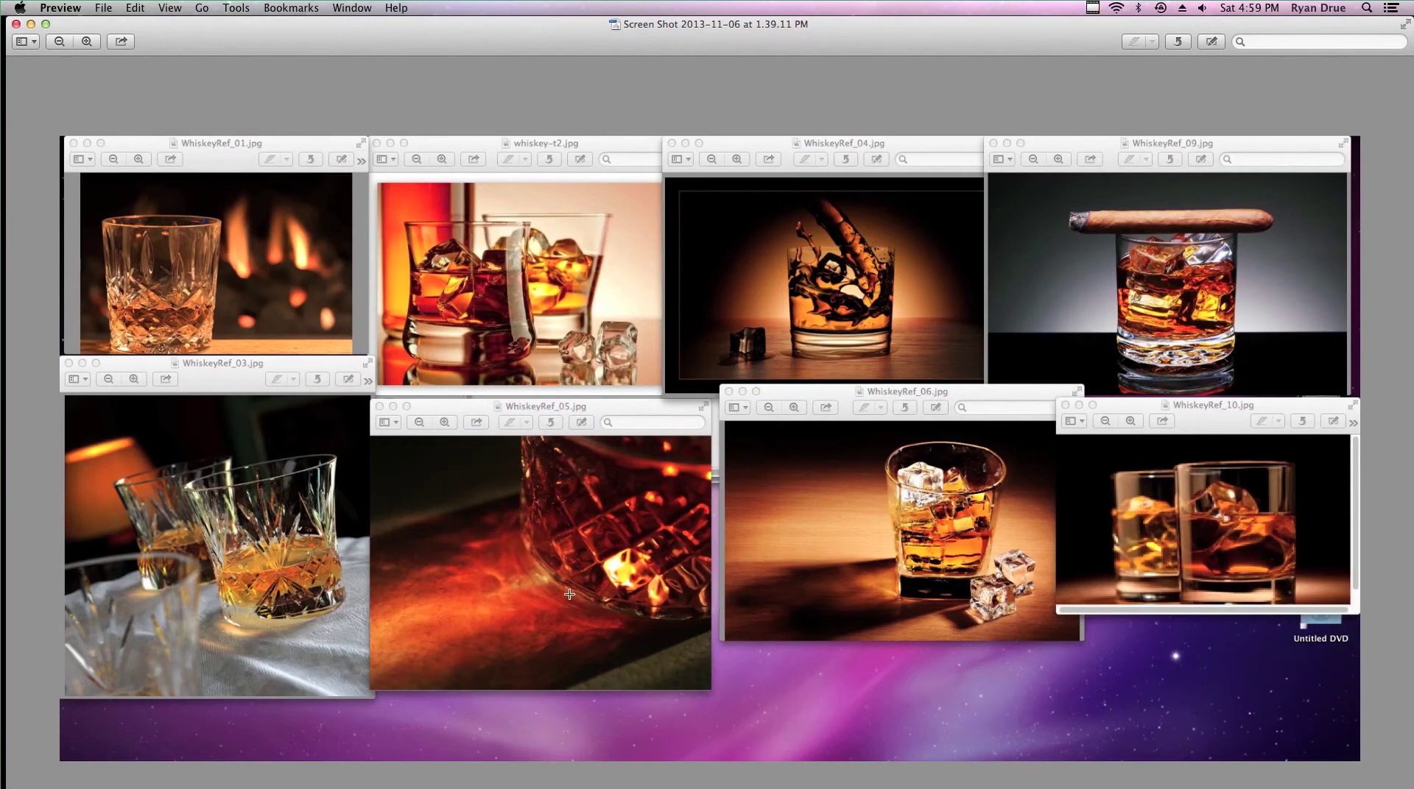
key(super+Tab)
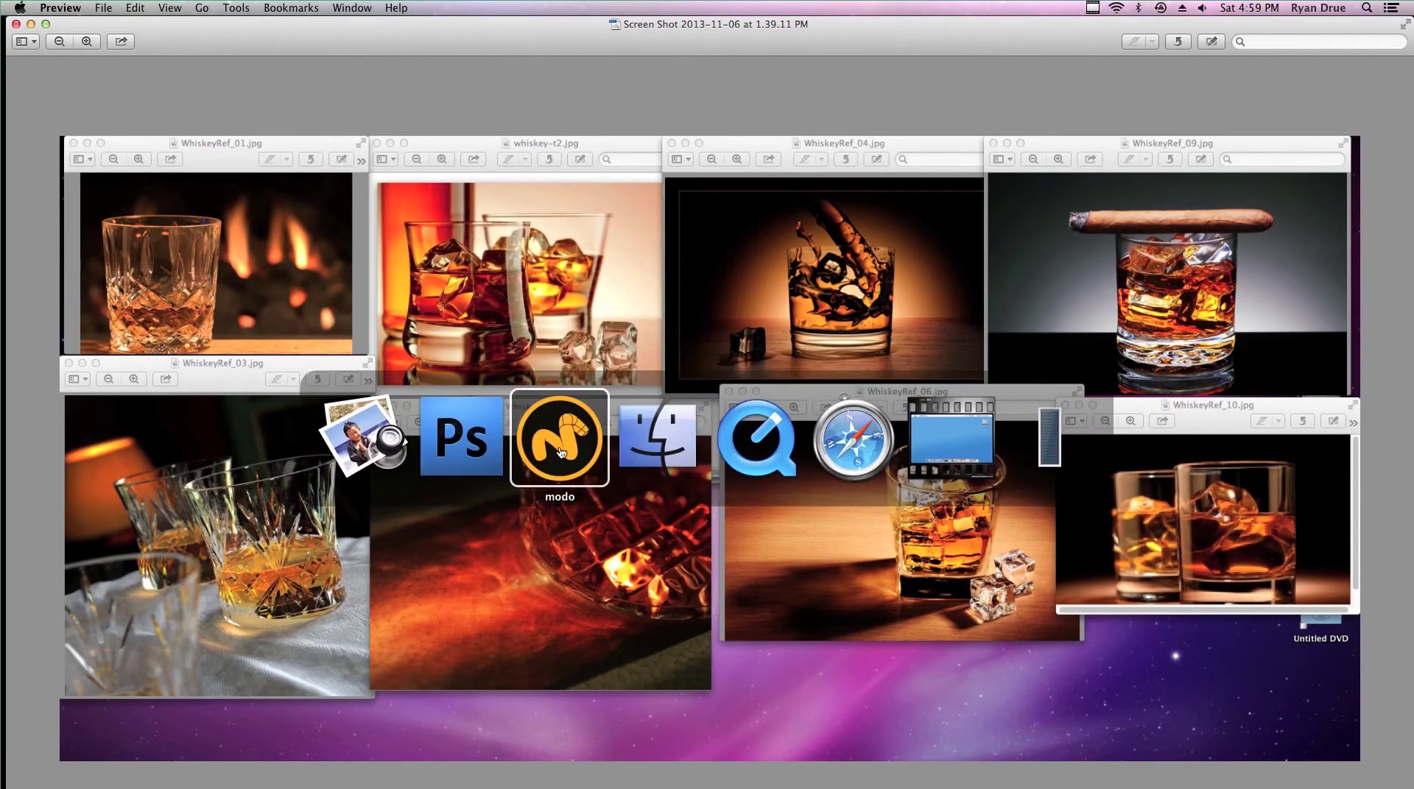
- Back in WhiskeyGlass_07.lxo, deselect Glass 02 and orbit around the table, spotlights and blue card
click(556, 444)
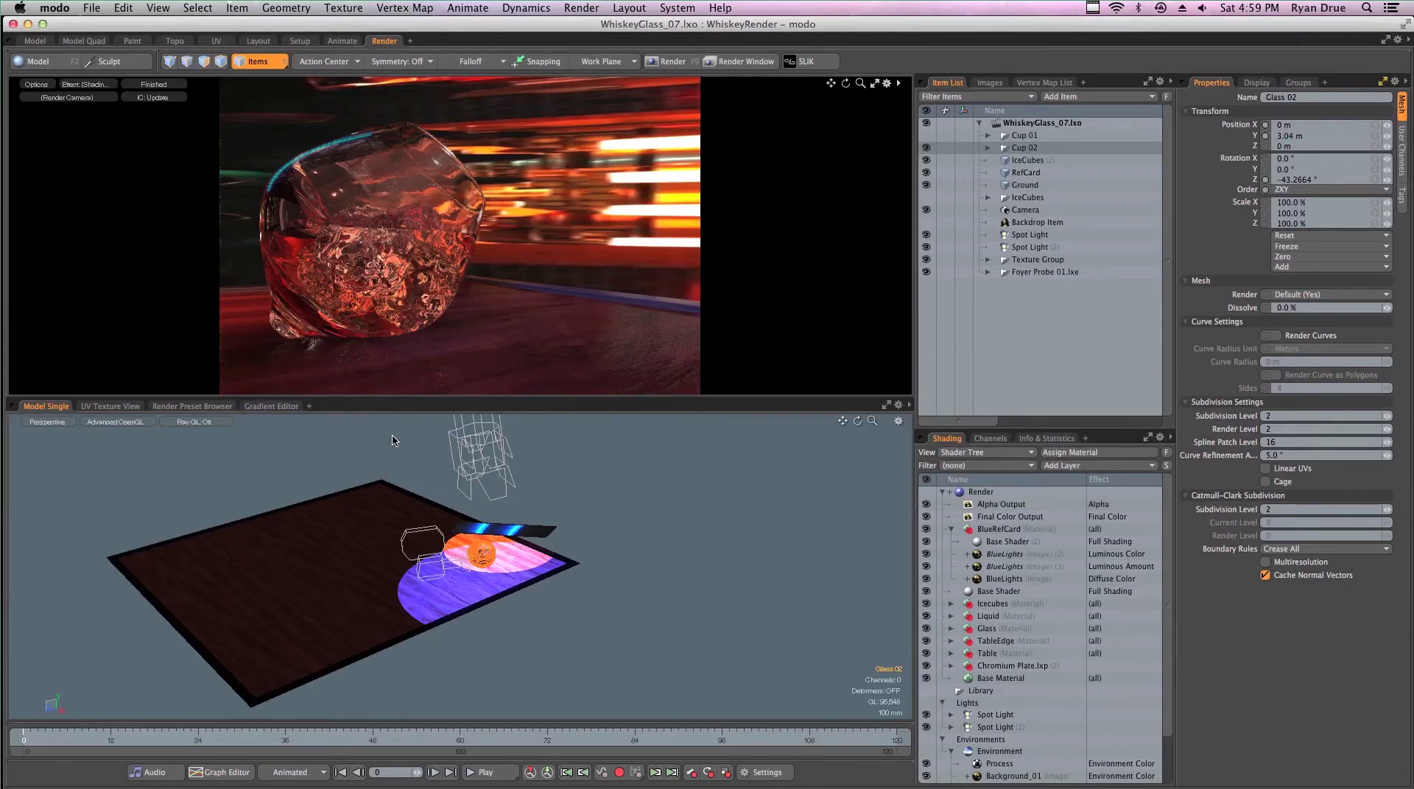
click(670, 578)
alt+drag(652, 571, 674, 520)
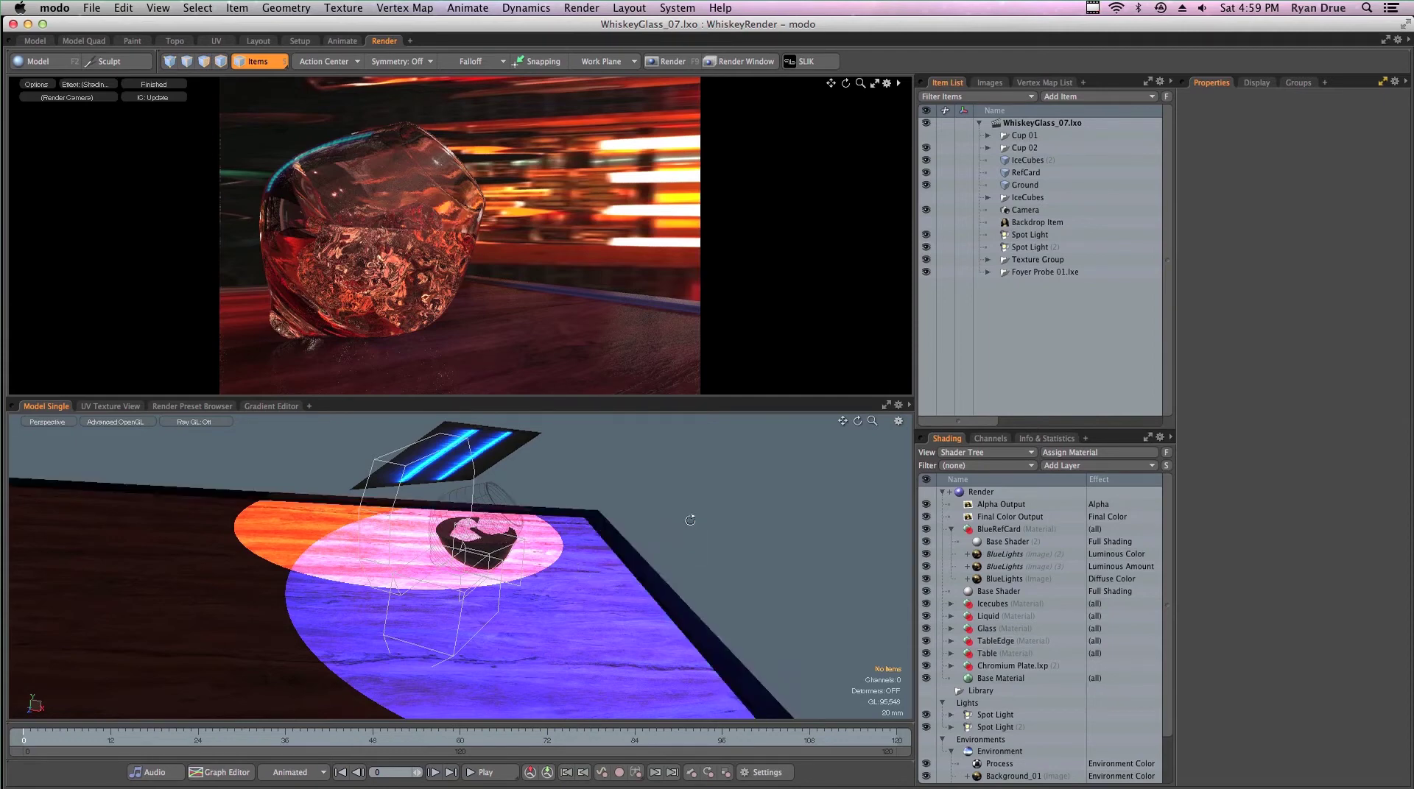
mouse_move(729, 537)
alt+mouse_down()
mouse_move(795, 539)
mouse_move(727, 541)
alt+mouse_up()
alt+drag(645, 568, 327, 573)
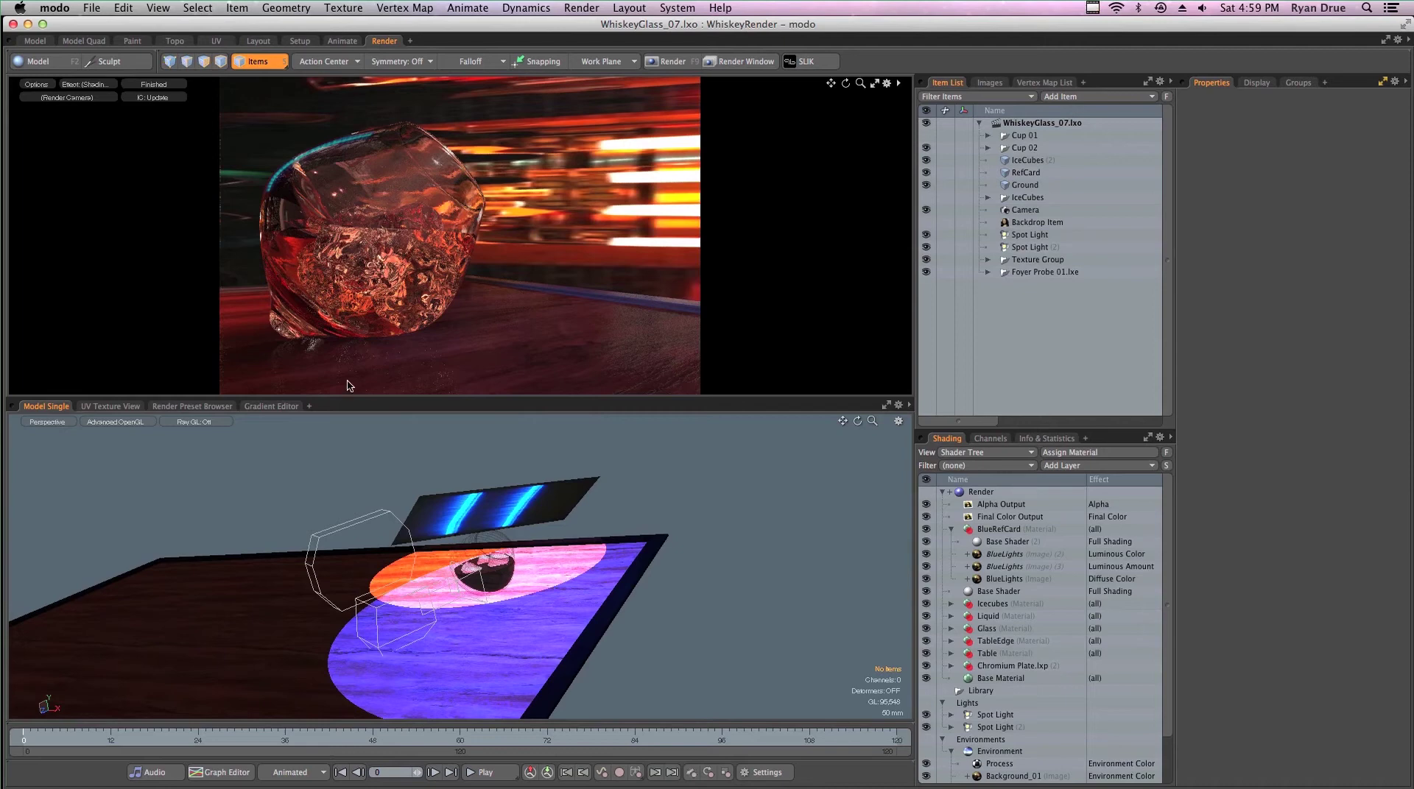
key(super+Tab)
key(super+Tab)
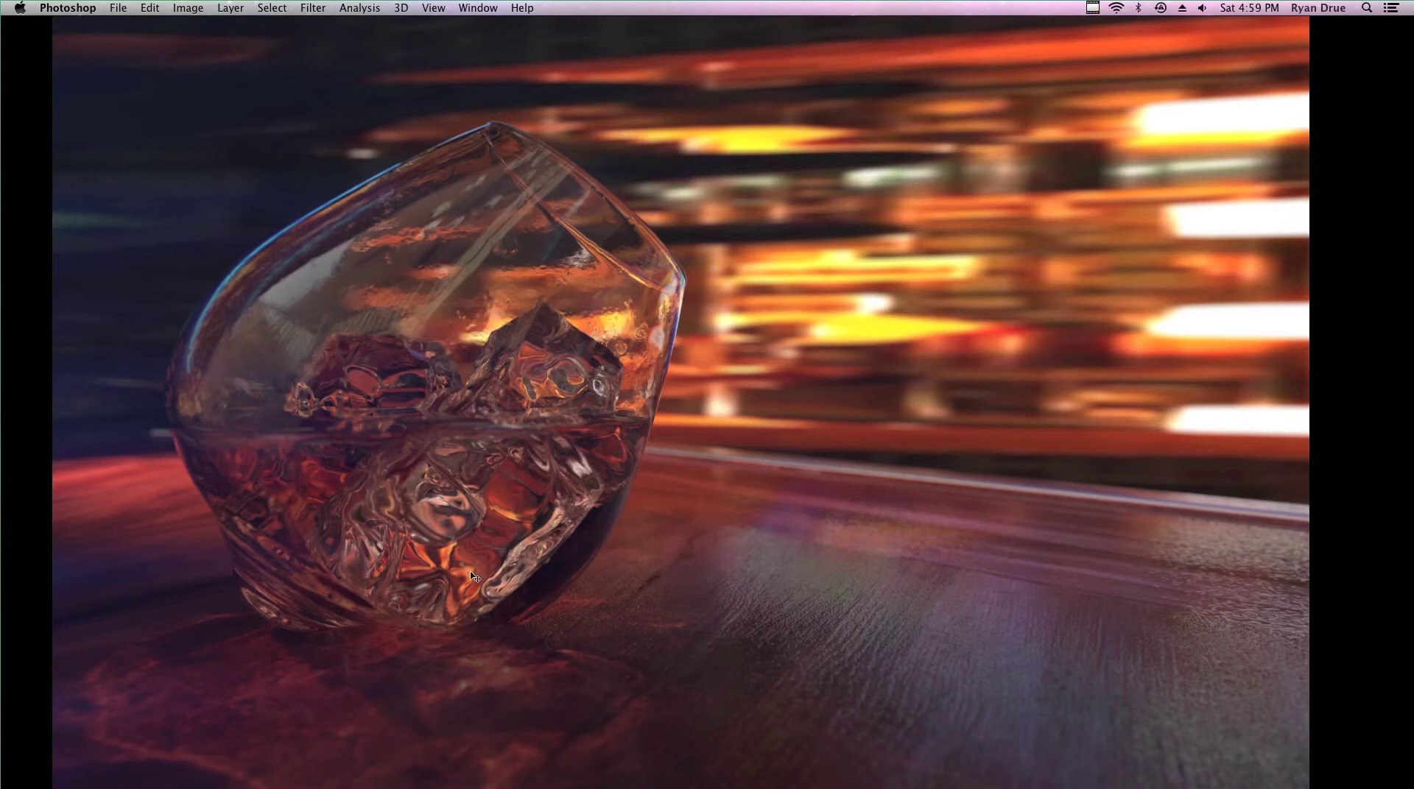
key(super+Tab)
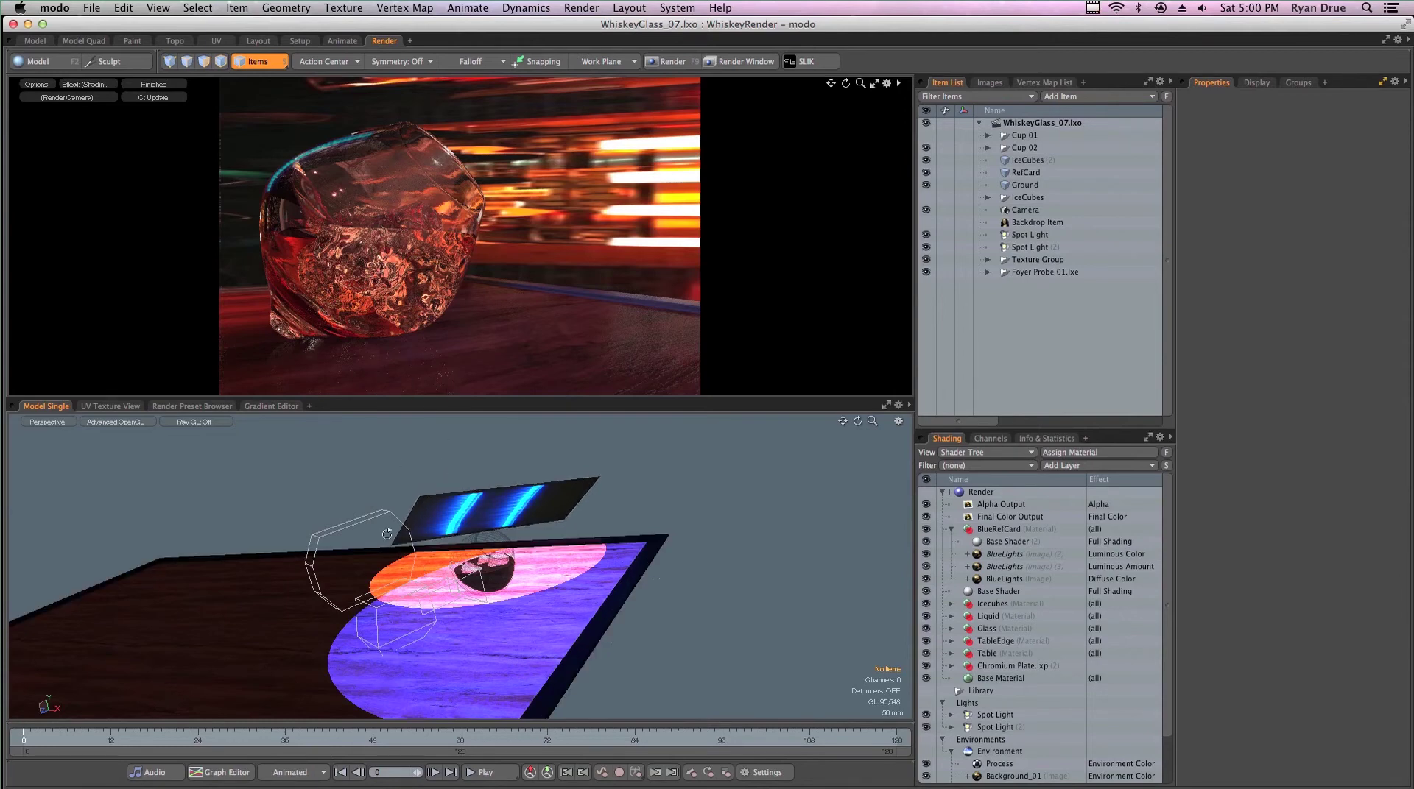
- Add a new spot light to the scene from the Item List's Lights items
alt+drag(387, 533, 648, 467)
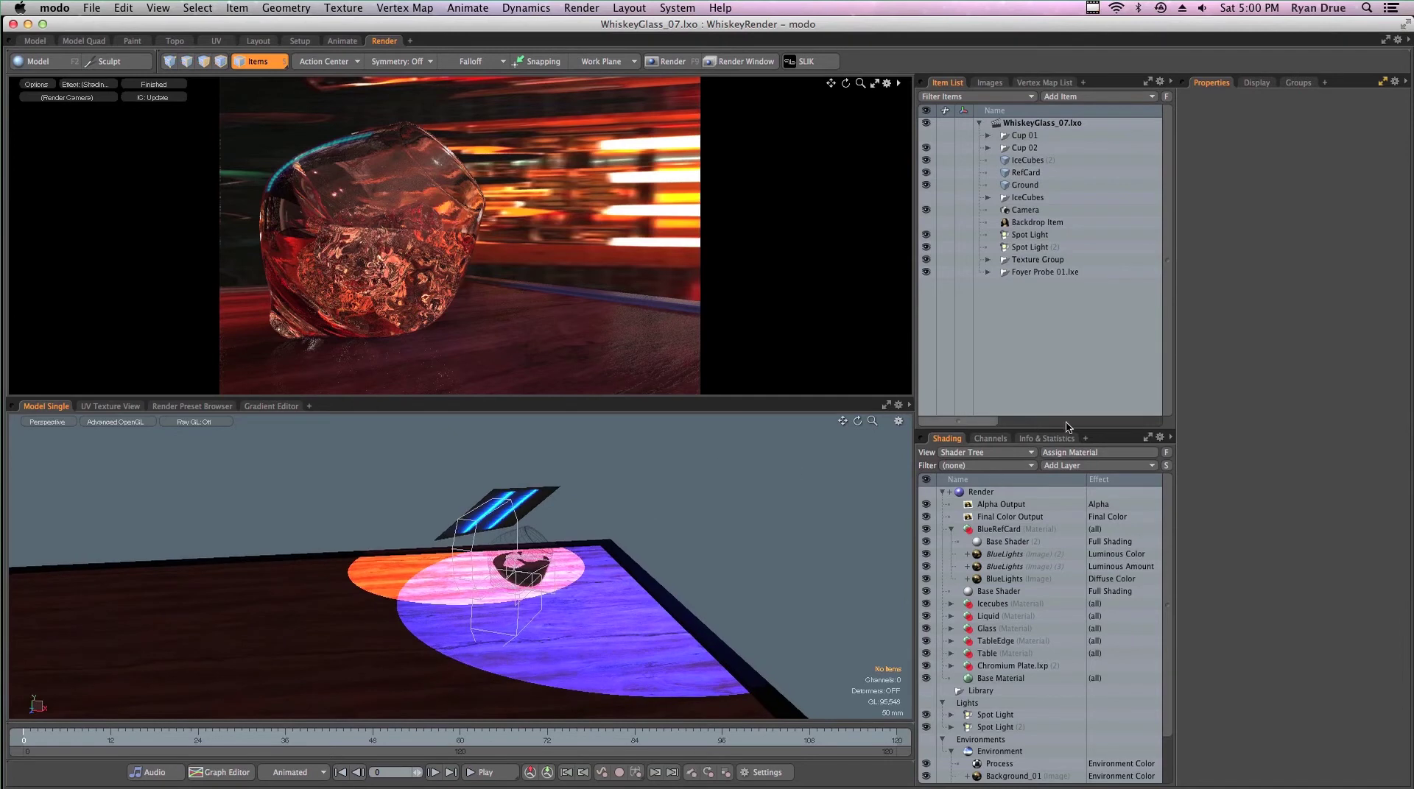
click(1064, 96)
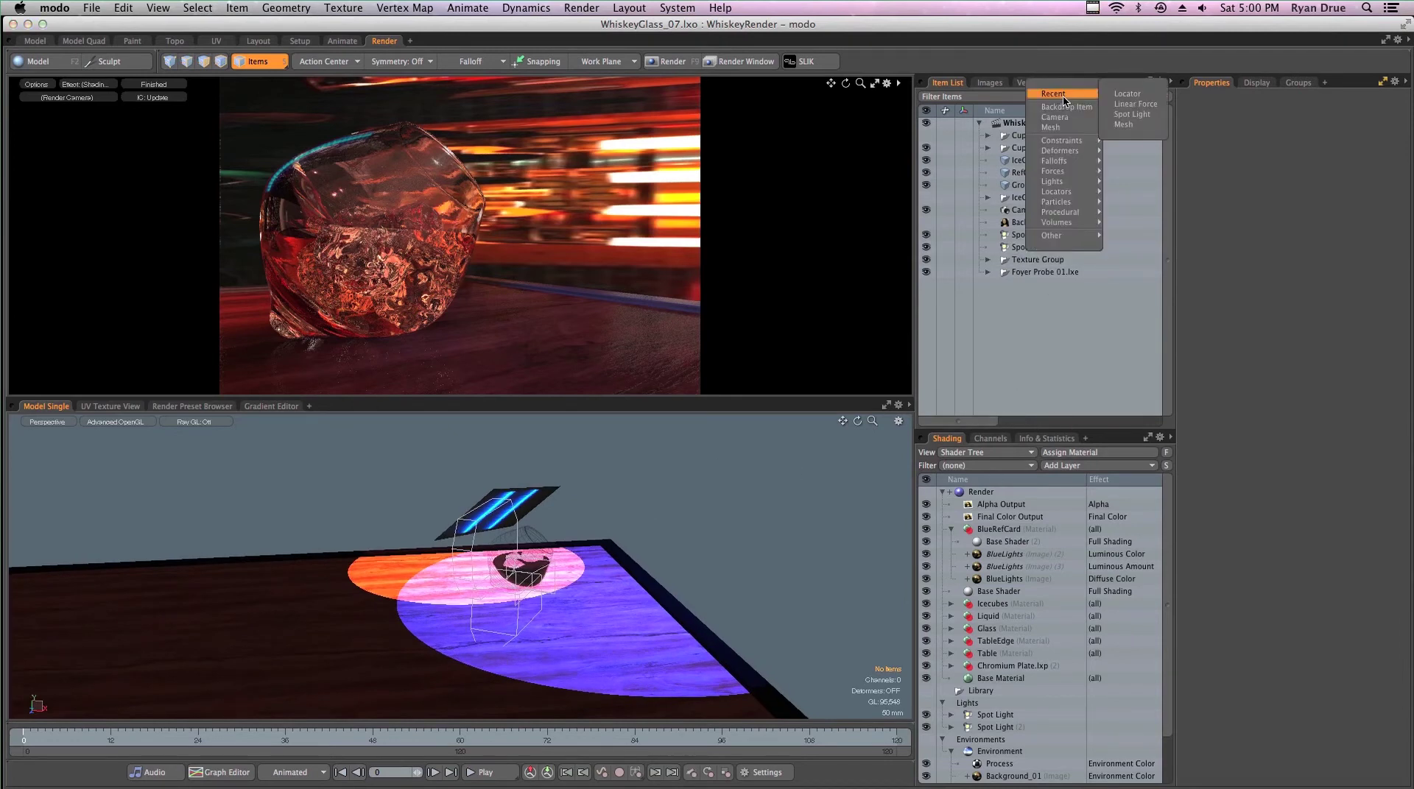
mouse_move(1058, 187)
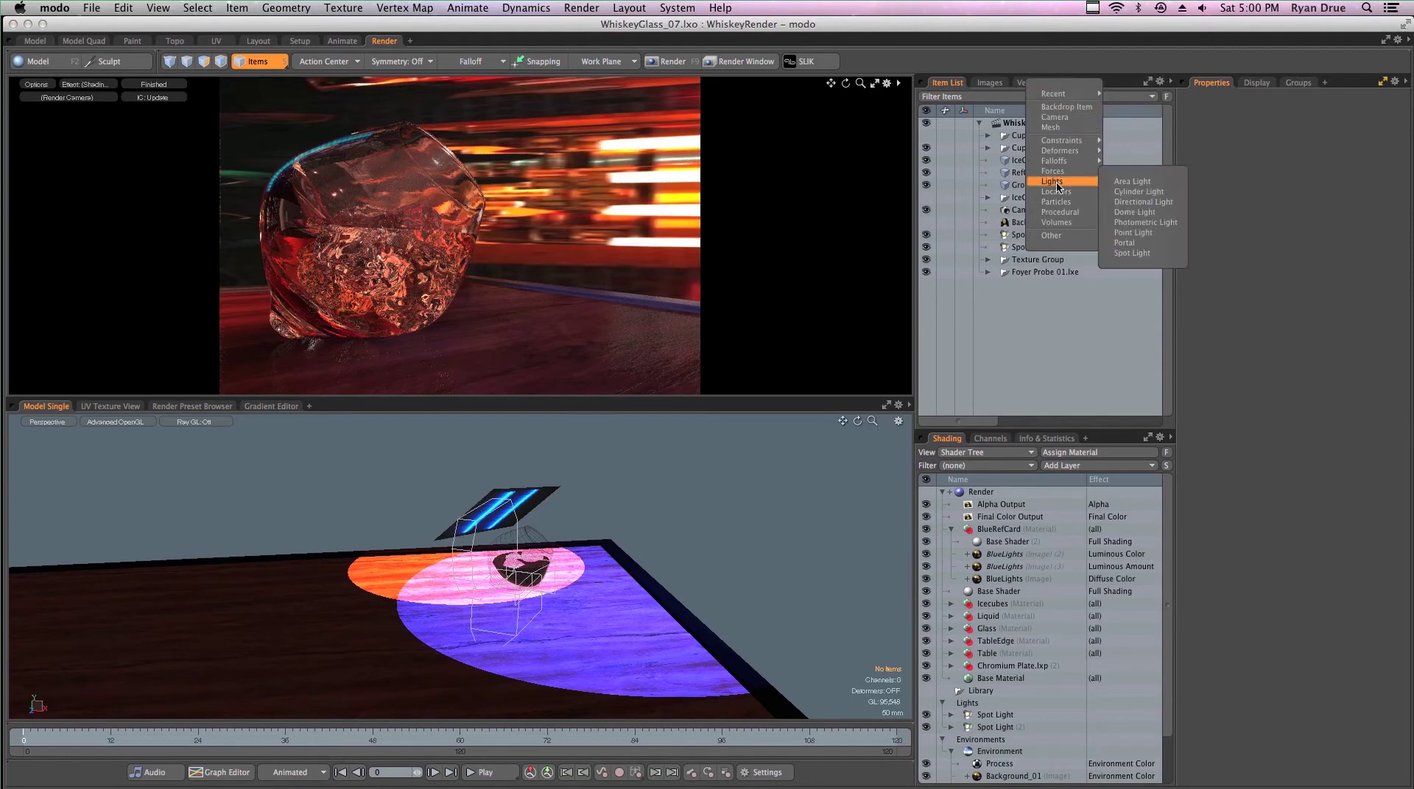
click(1135, 253)
key(a)
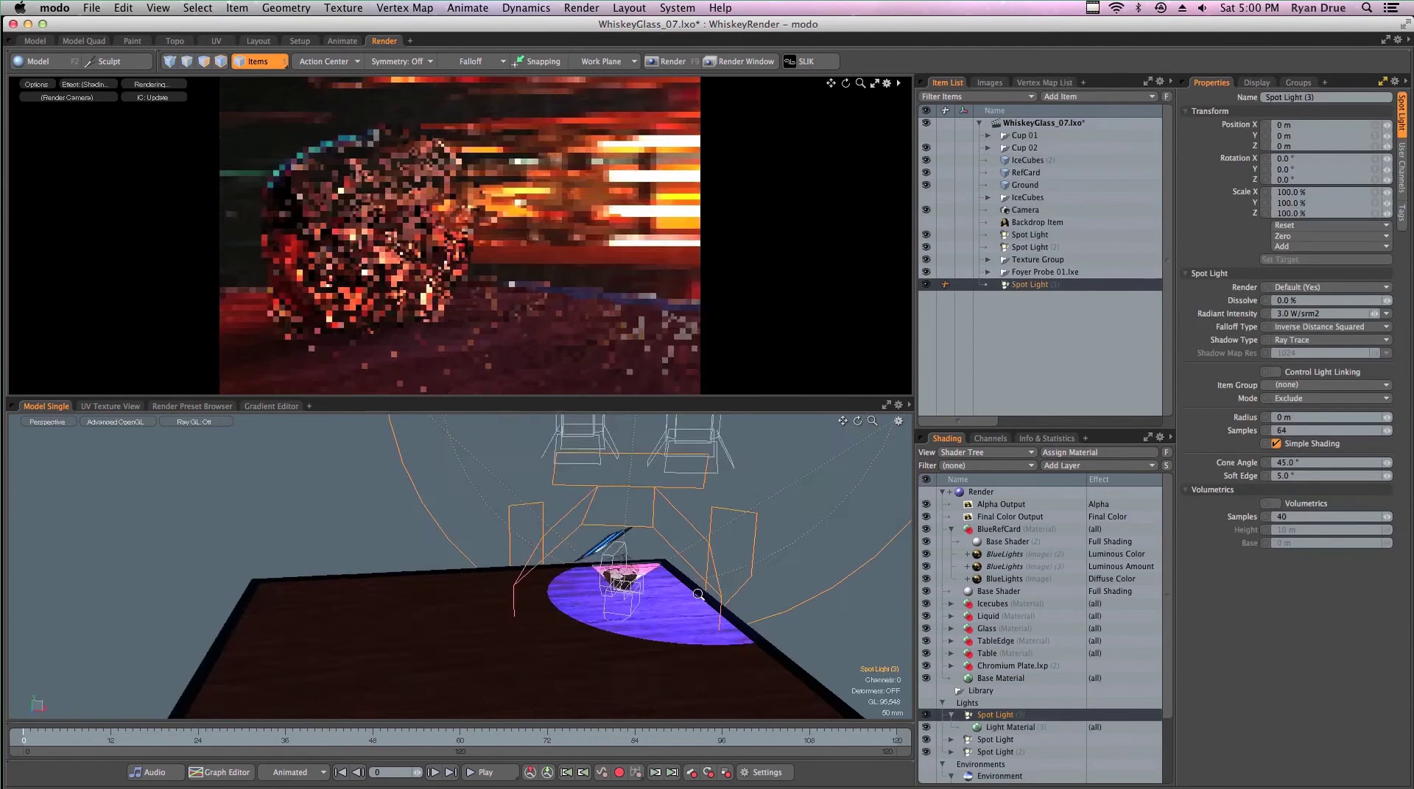
- Set the new spot light's display size to 0.25
alt+drag(457, 560, 530, 537)
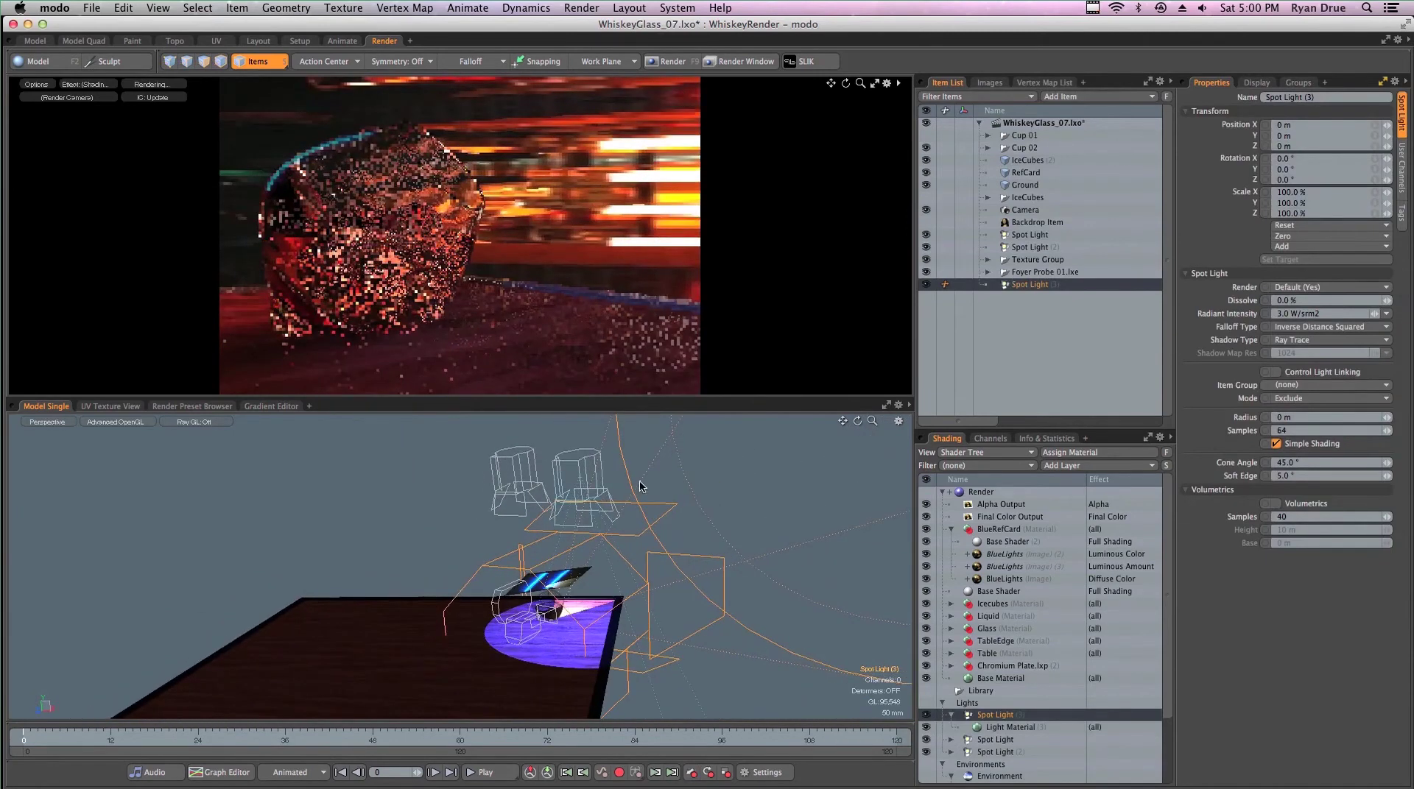
click(1256, 82)
text(0.5)
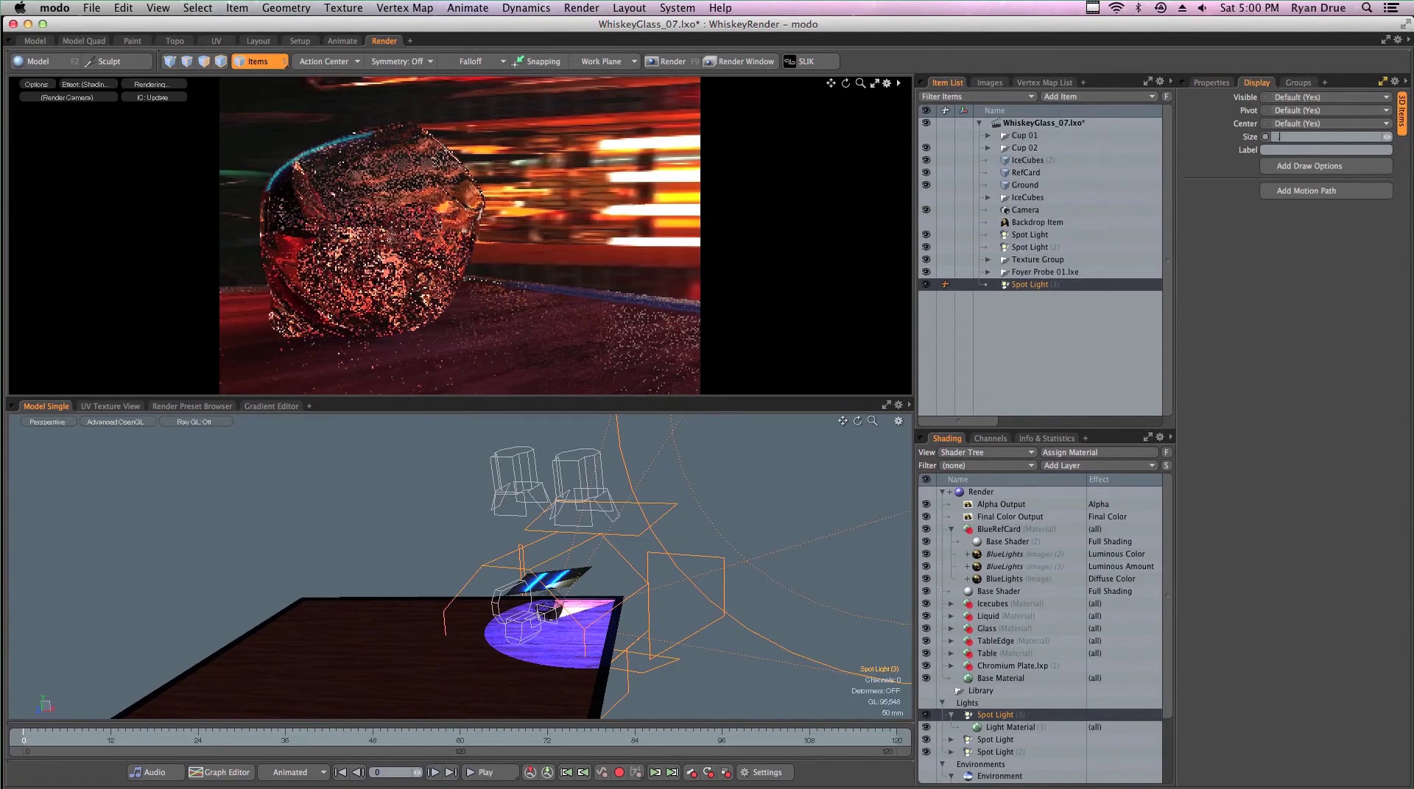
key(Return)
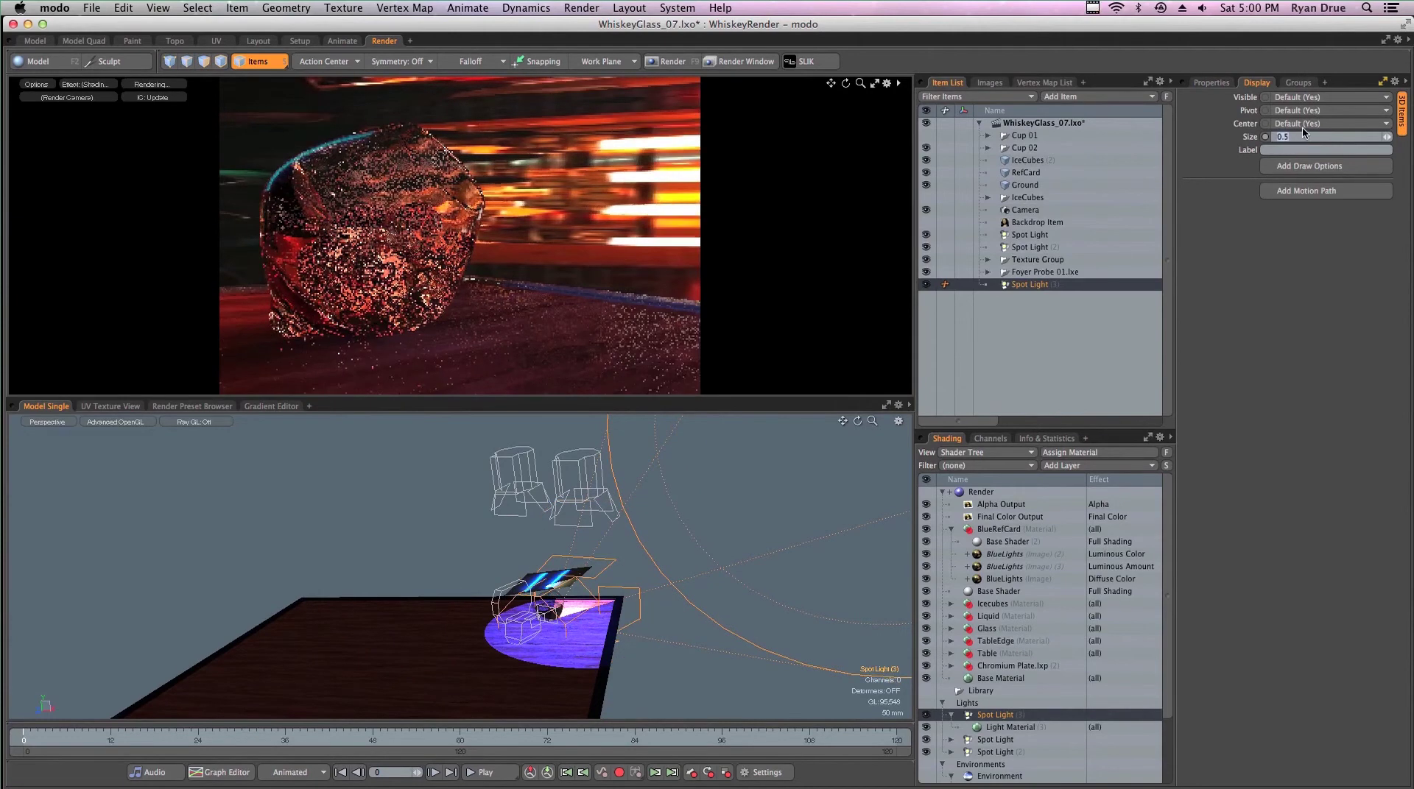
click(1302, 137)
text(0.25)
key(Return)
alt+drag(739, 607, 492, 643)
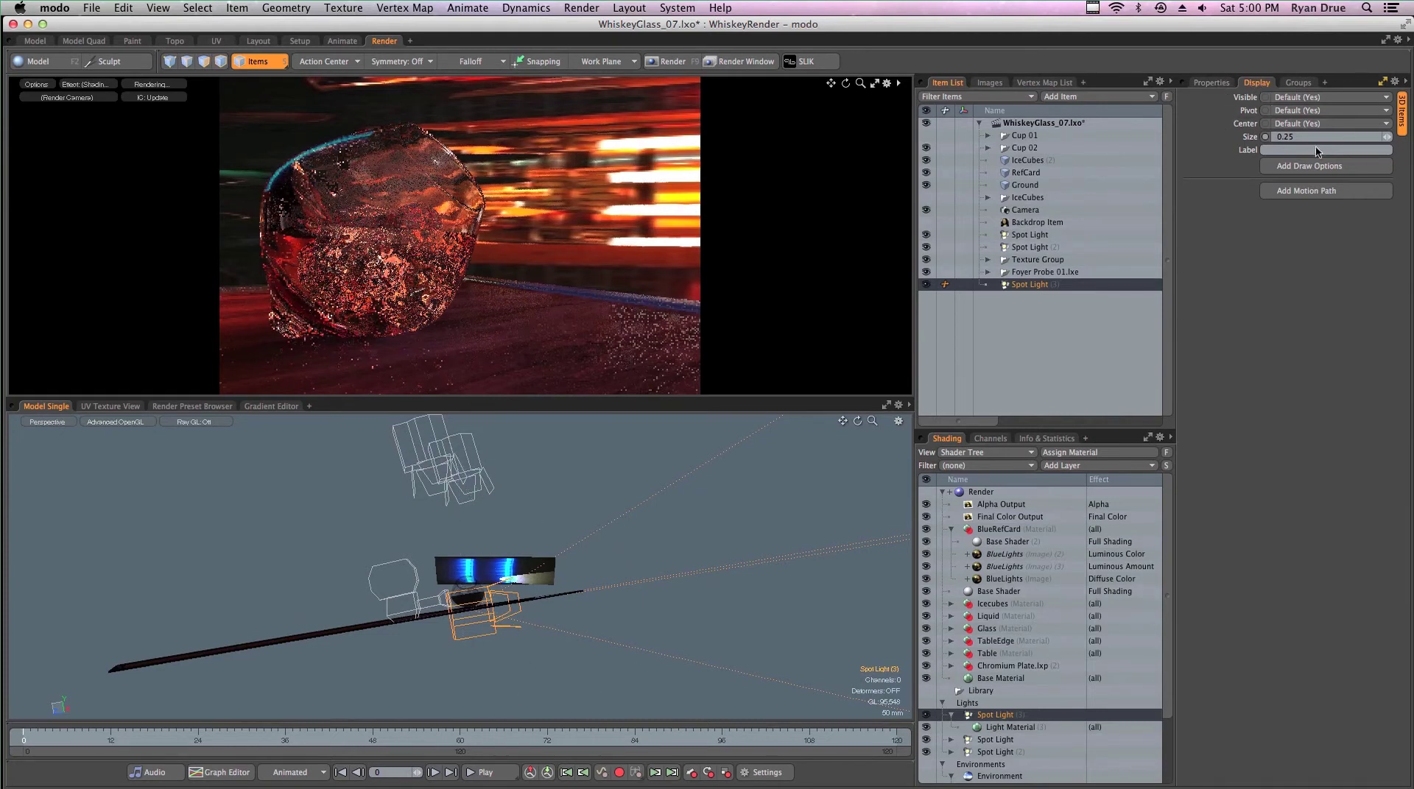
- Narrow Spot Light (3)'s cone to 15° with a 1.3° soft edge
click(1227, 85)
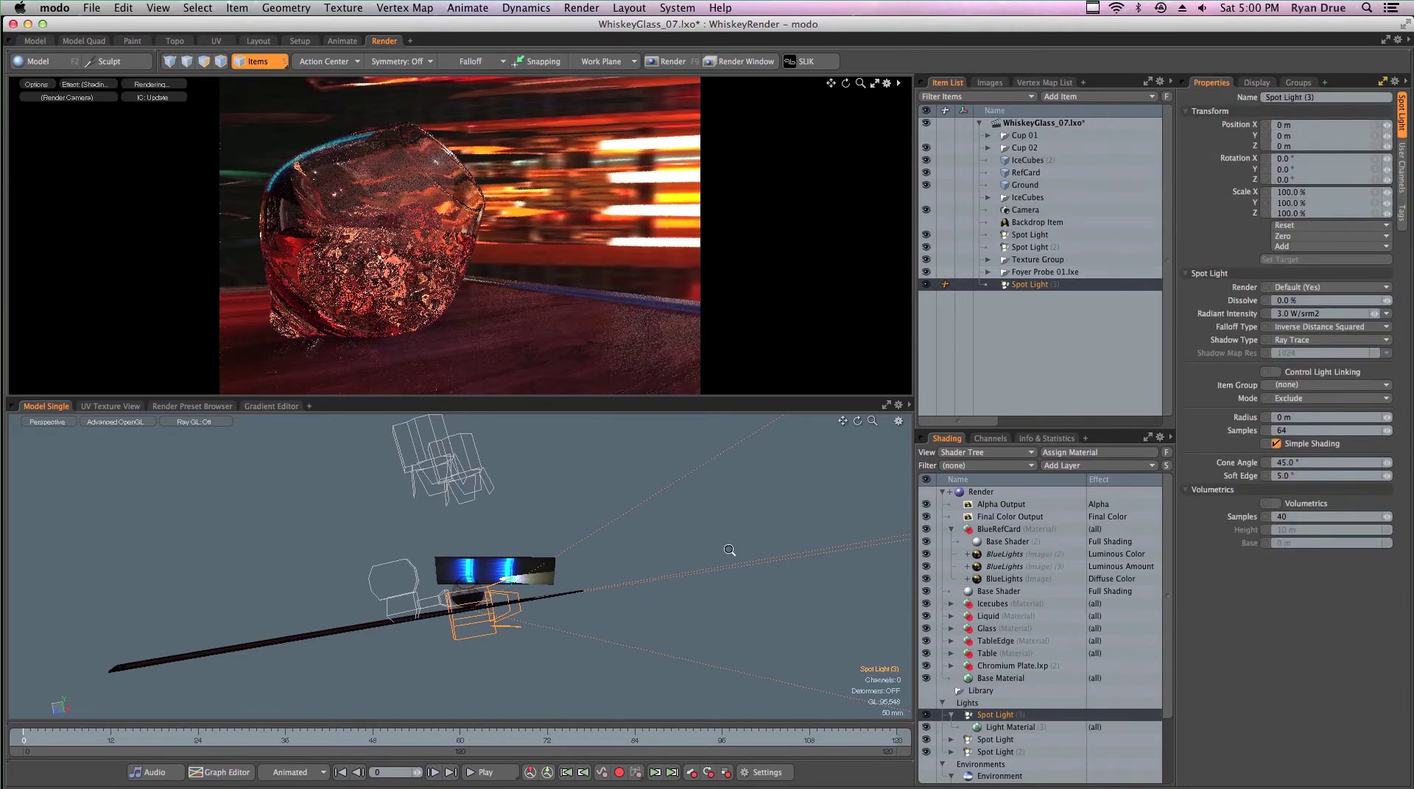
ctrl+alt+drag(753, 566, 676, 526)
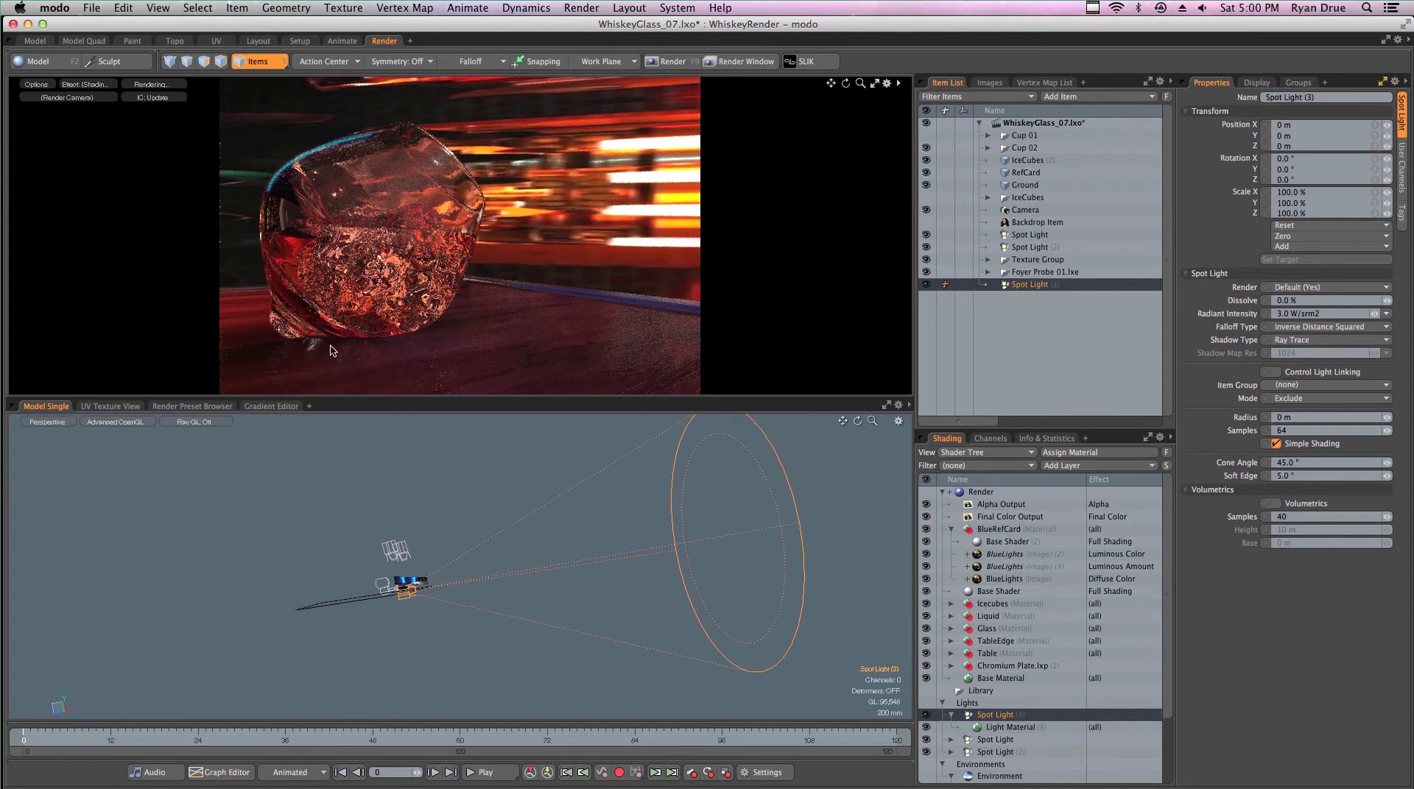
drag(1386, 463, 1321, 490)
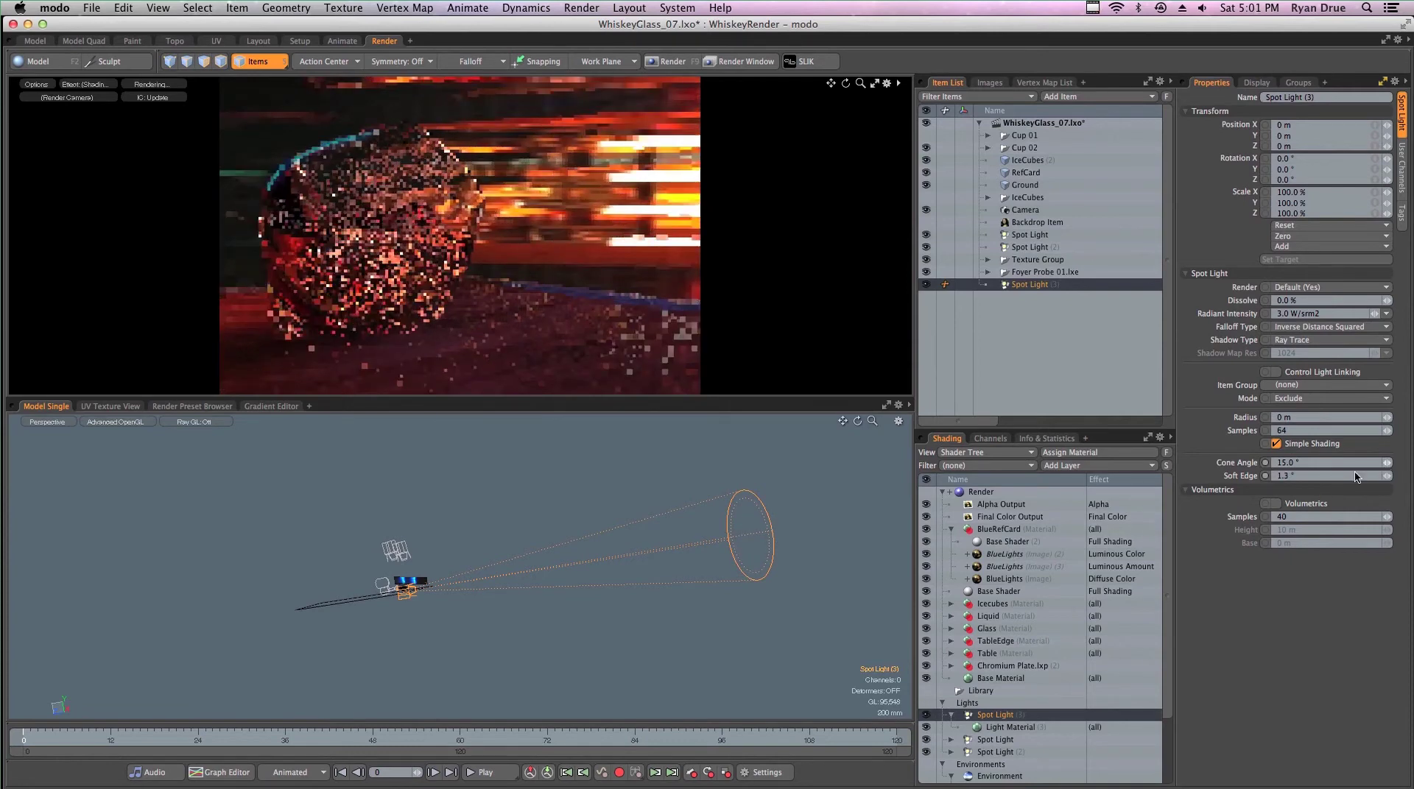
alt+drag(530, 663, 586, 693)
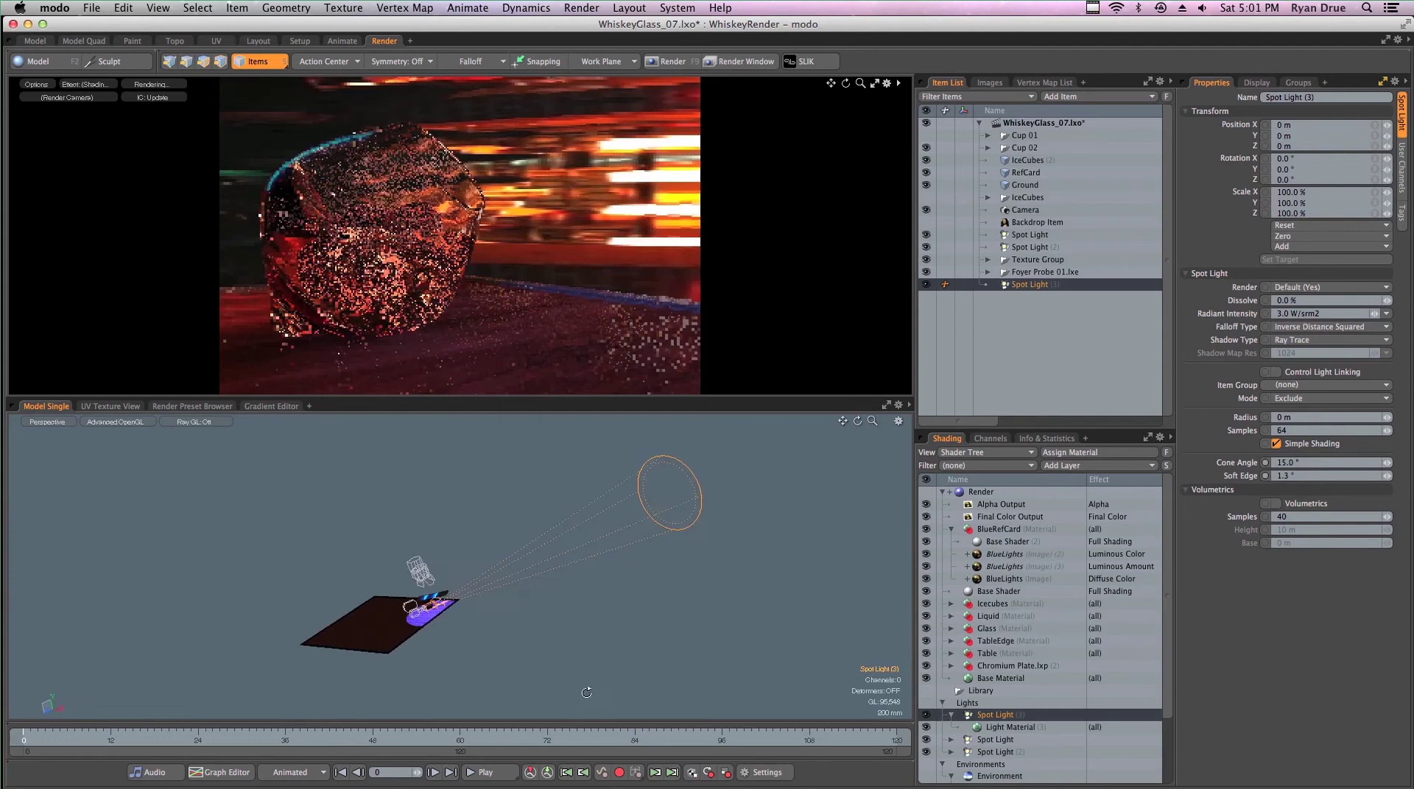
- Raise Spot Light (3)'s radiant intensity to 50 W/srm2
click(1351, 314)
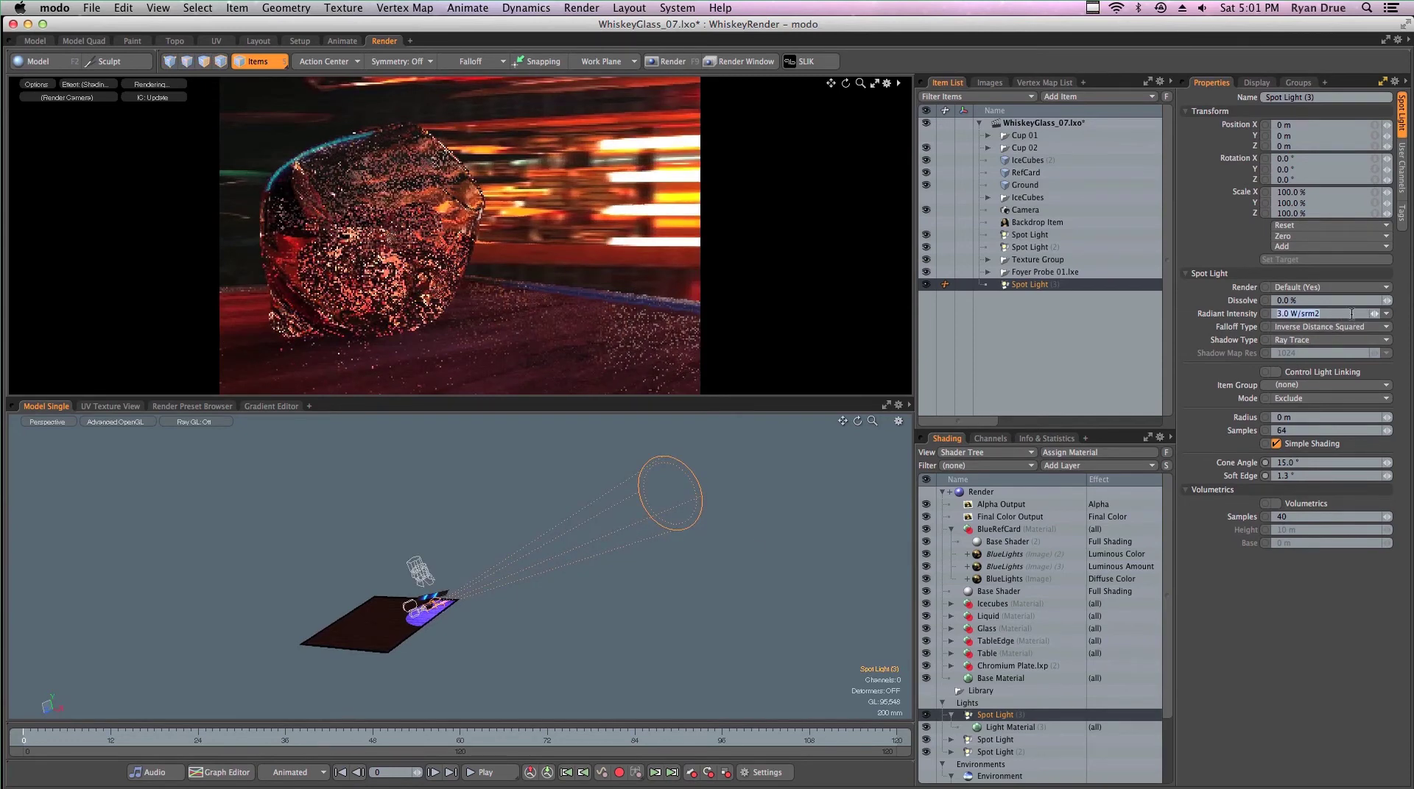
text(50)
key(Return)
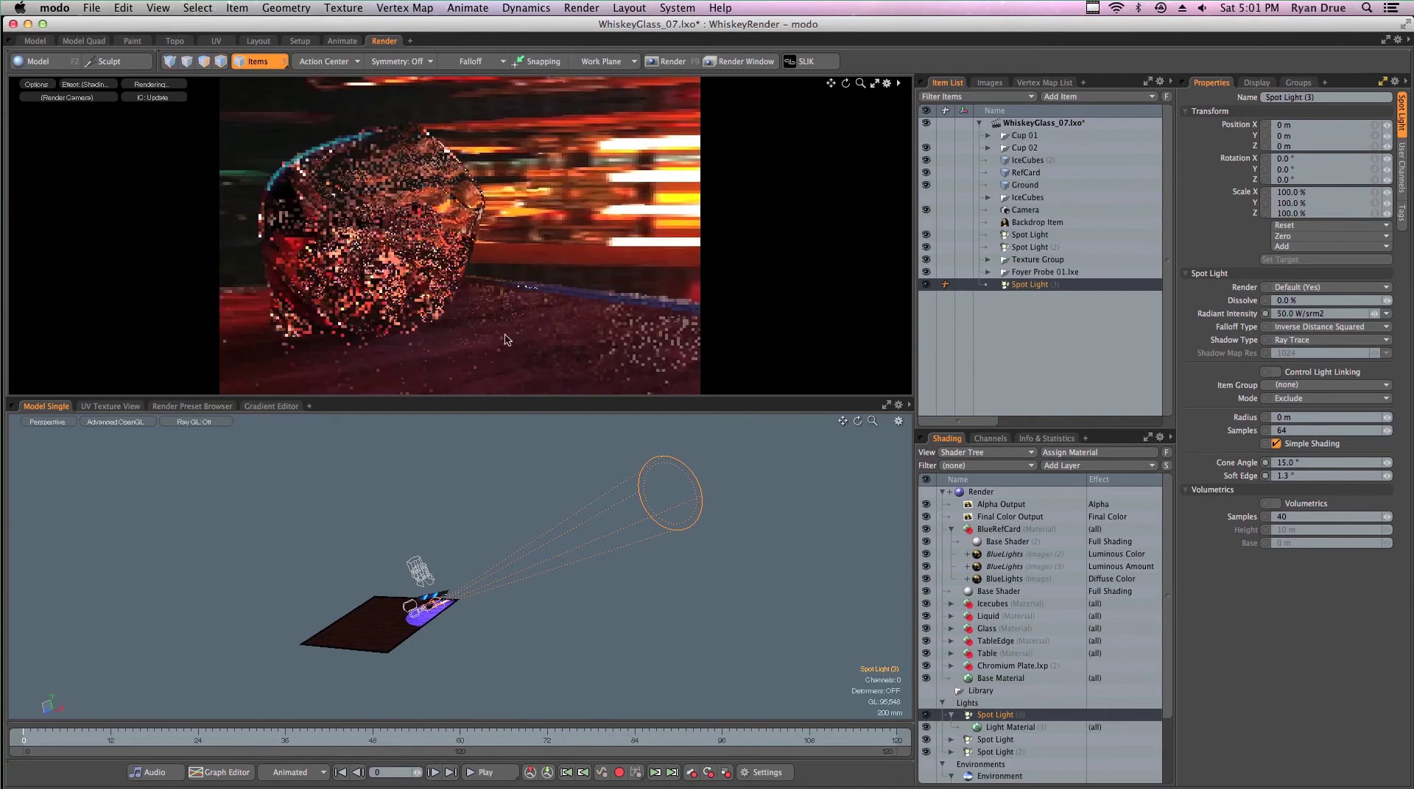
alt+drag(502, 506, 667, 617)
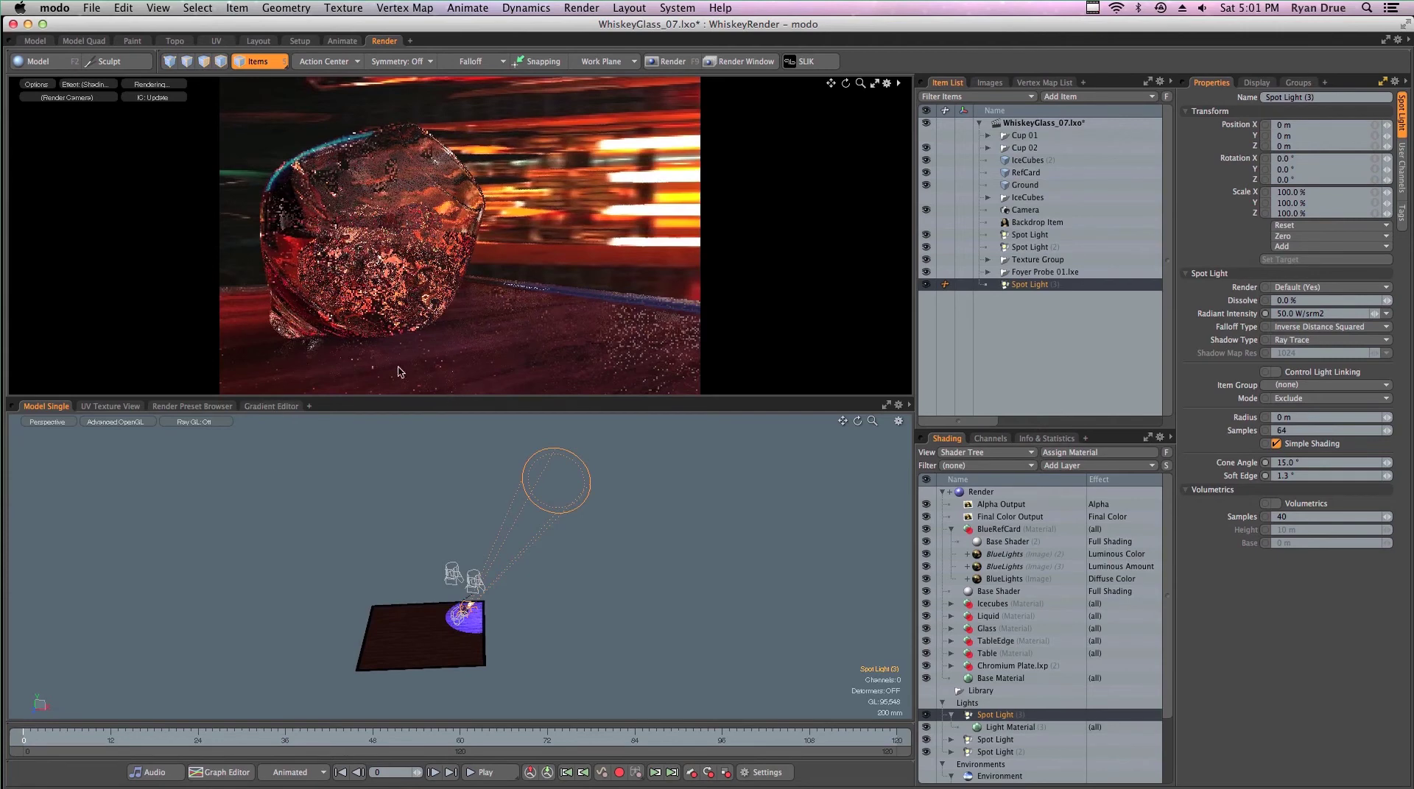
- Rotate and move Spot Light (3) beside the table, turning it toward the glass
scroll(505, 625, up, 5)
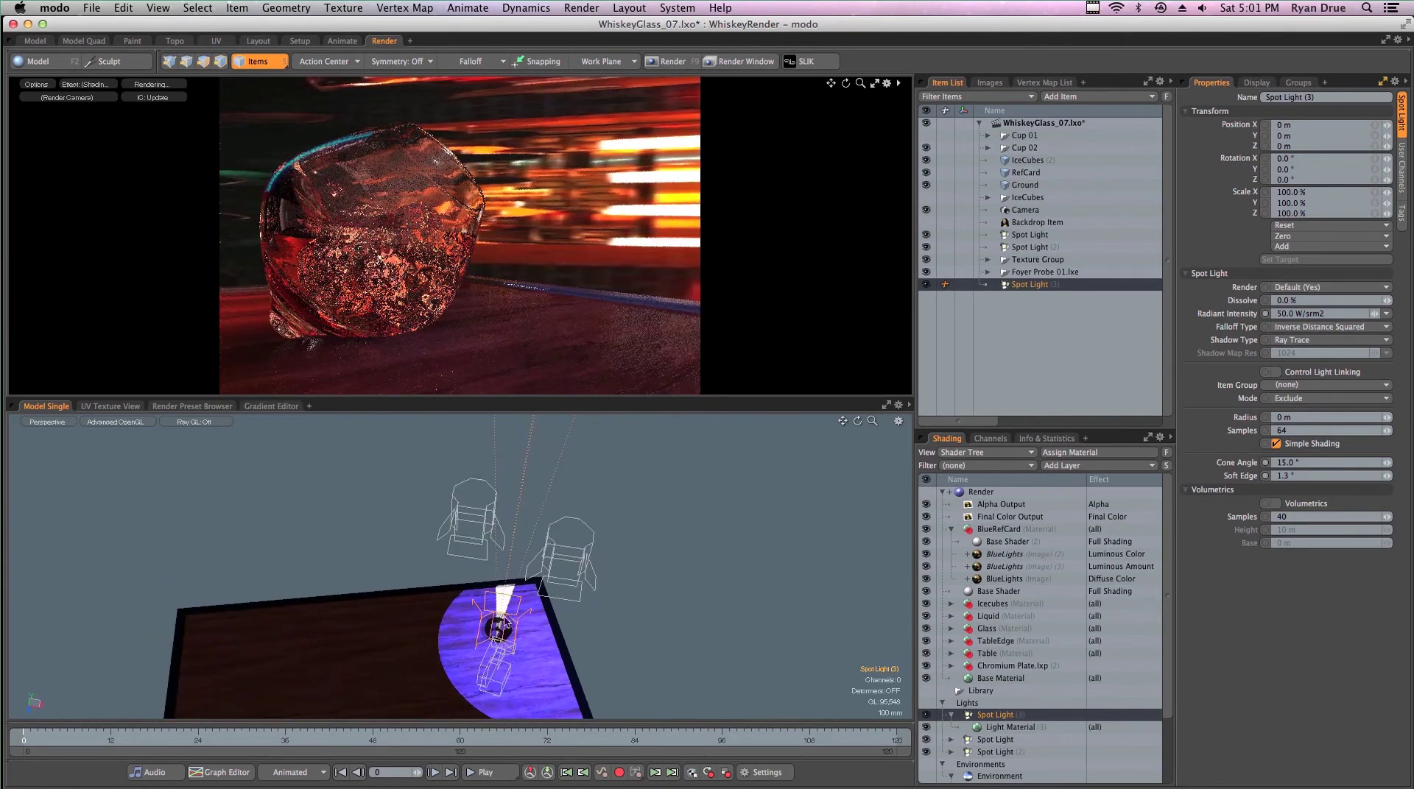
key(e)
drag(560, 662, 441, 737)
key(w)
key(e)
key(w)
drag(467, 498, 501, 545)
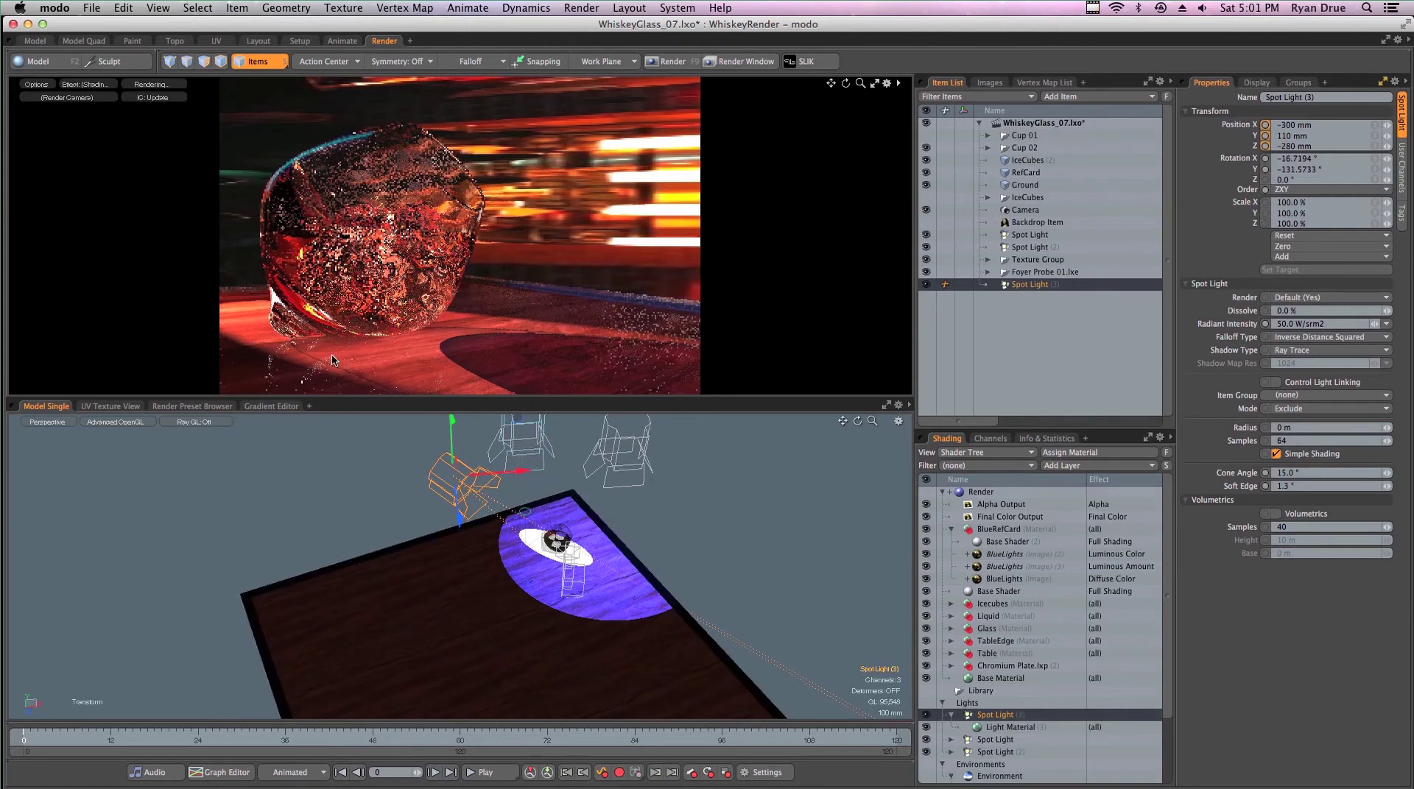
key(e)
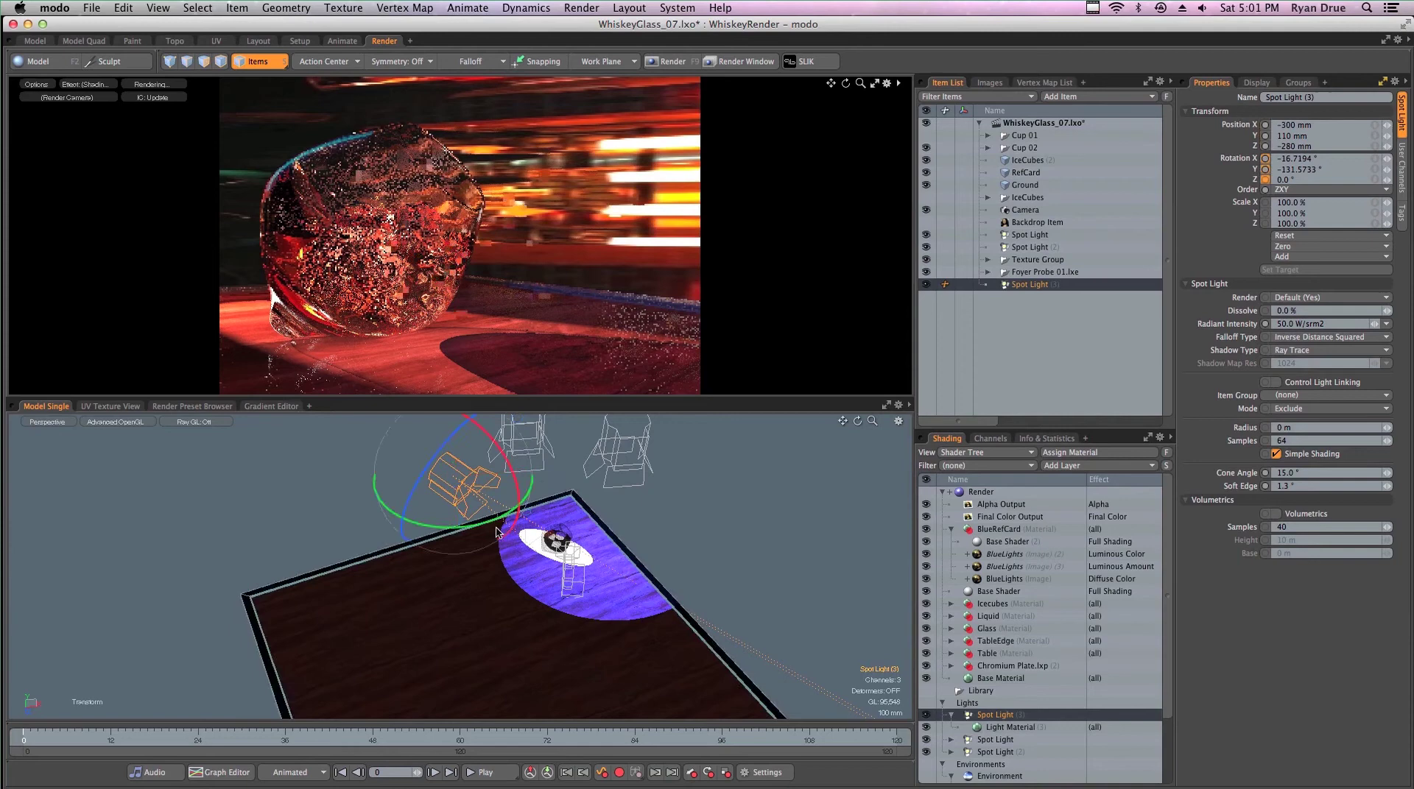
drag(478, 524, 423, 622)
key(w)
drag(452, 519, 462, 498)
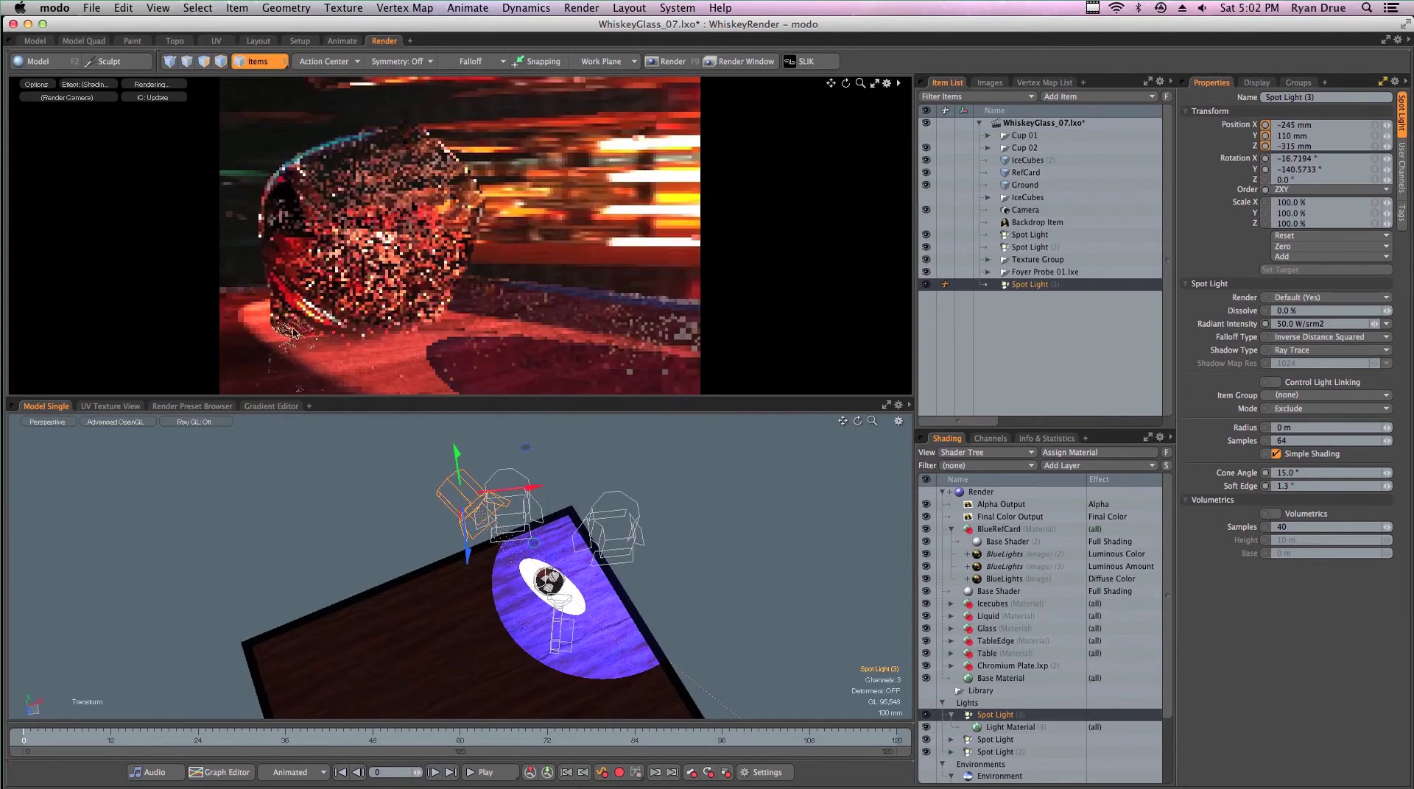
- Raise Spot Light (3) to -95, 340, -345 mm, aimed down at the glass, and drop the tool
alt+drag(412, 589, 530, 586)
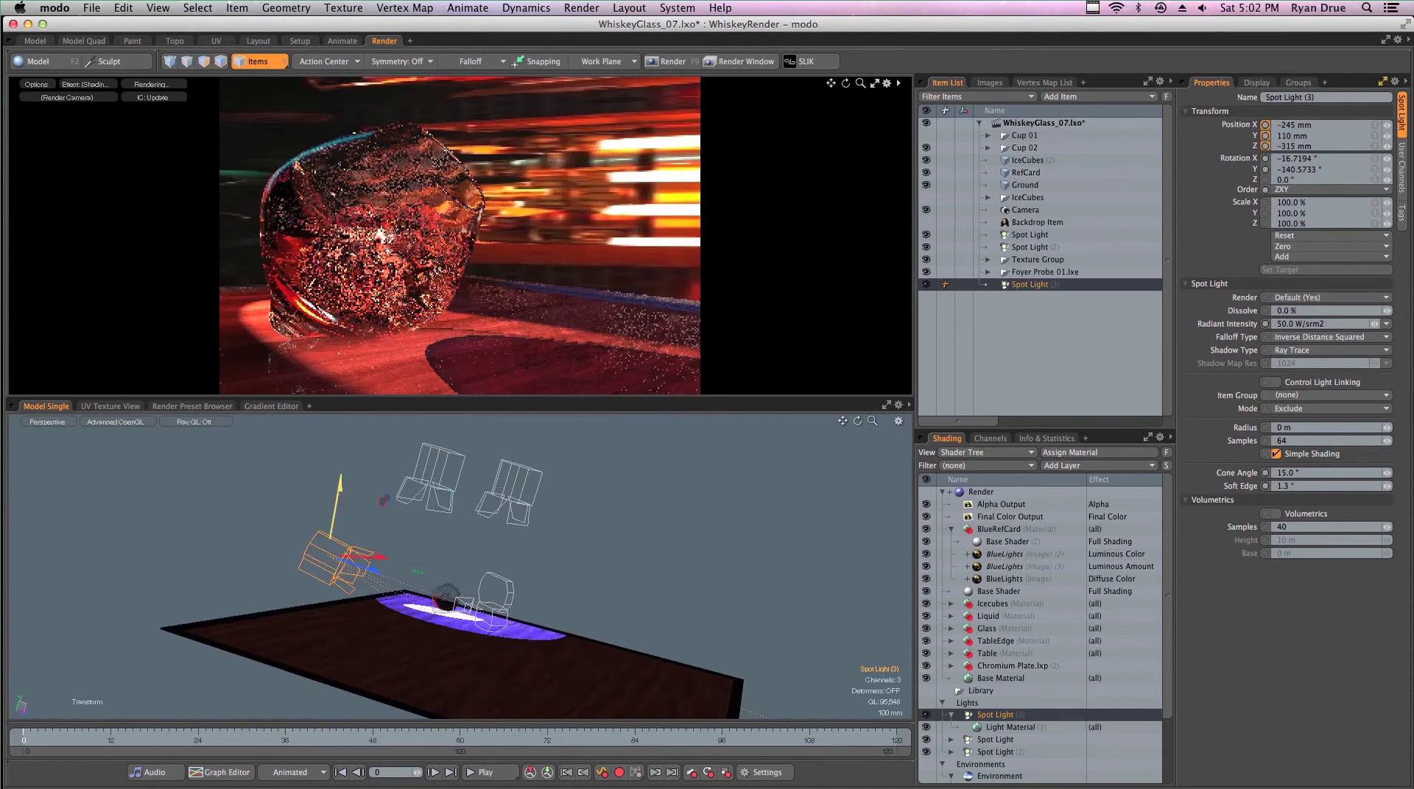
mouse_move(430, 531)
mouse_down()
mouse_move(429, 488)
mouse_move(433, 506)
mouse_up()
key(e)
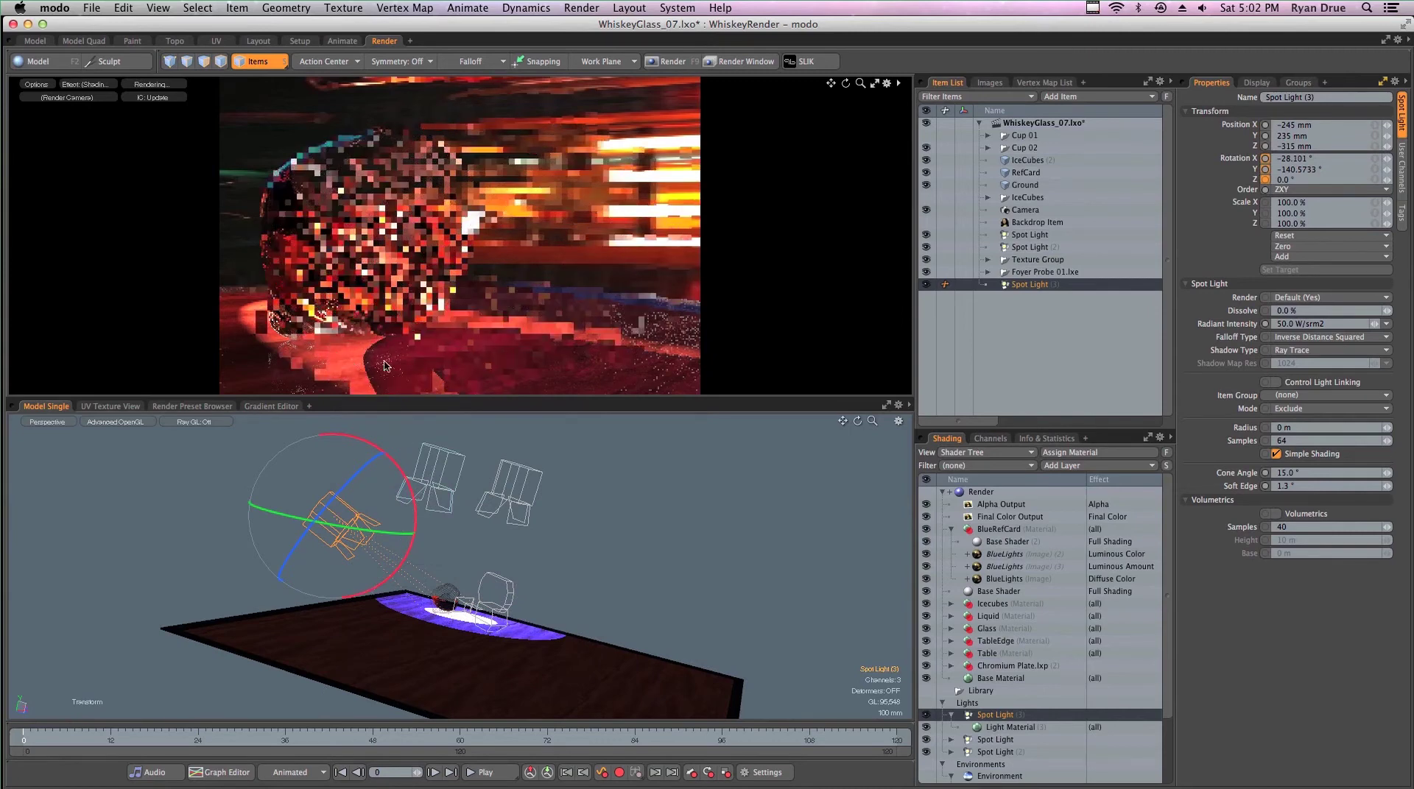
alt+drag(442, 559, 413, 618)
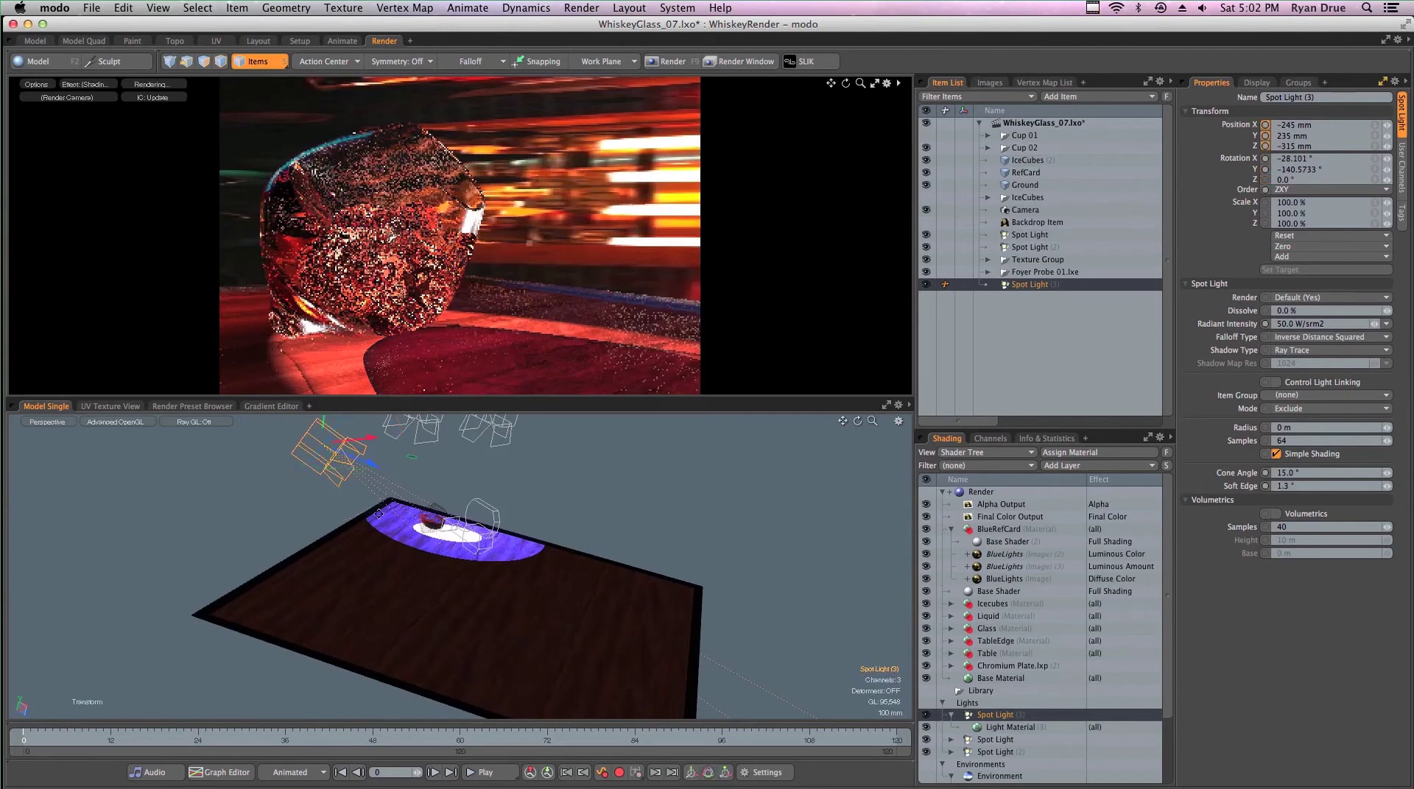
alt+drag(377, 515, 365, 624)
key(e)
key(w)
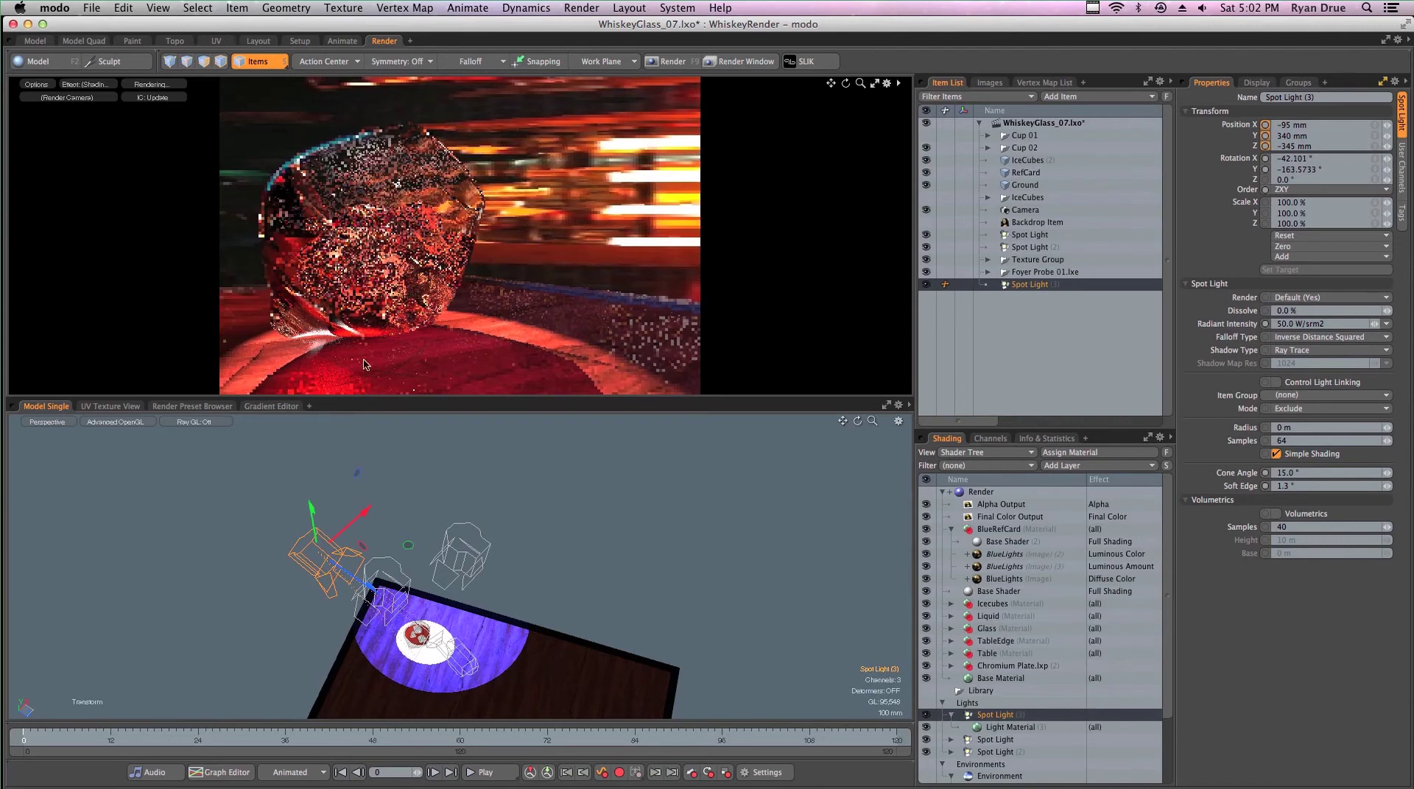
alt+drag(372, 469, 409, 372)
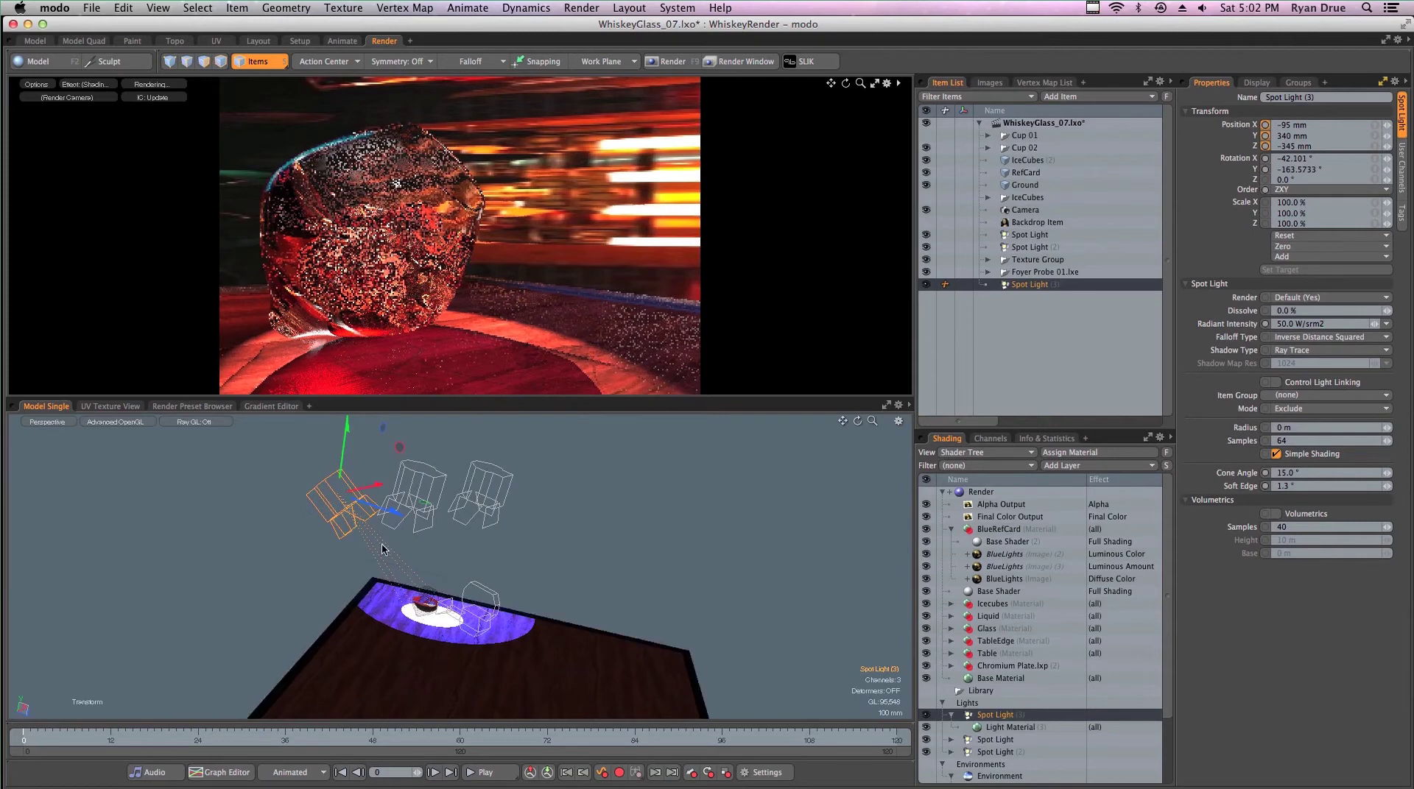
key(space)
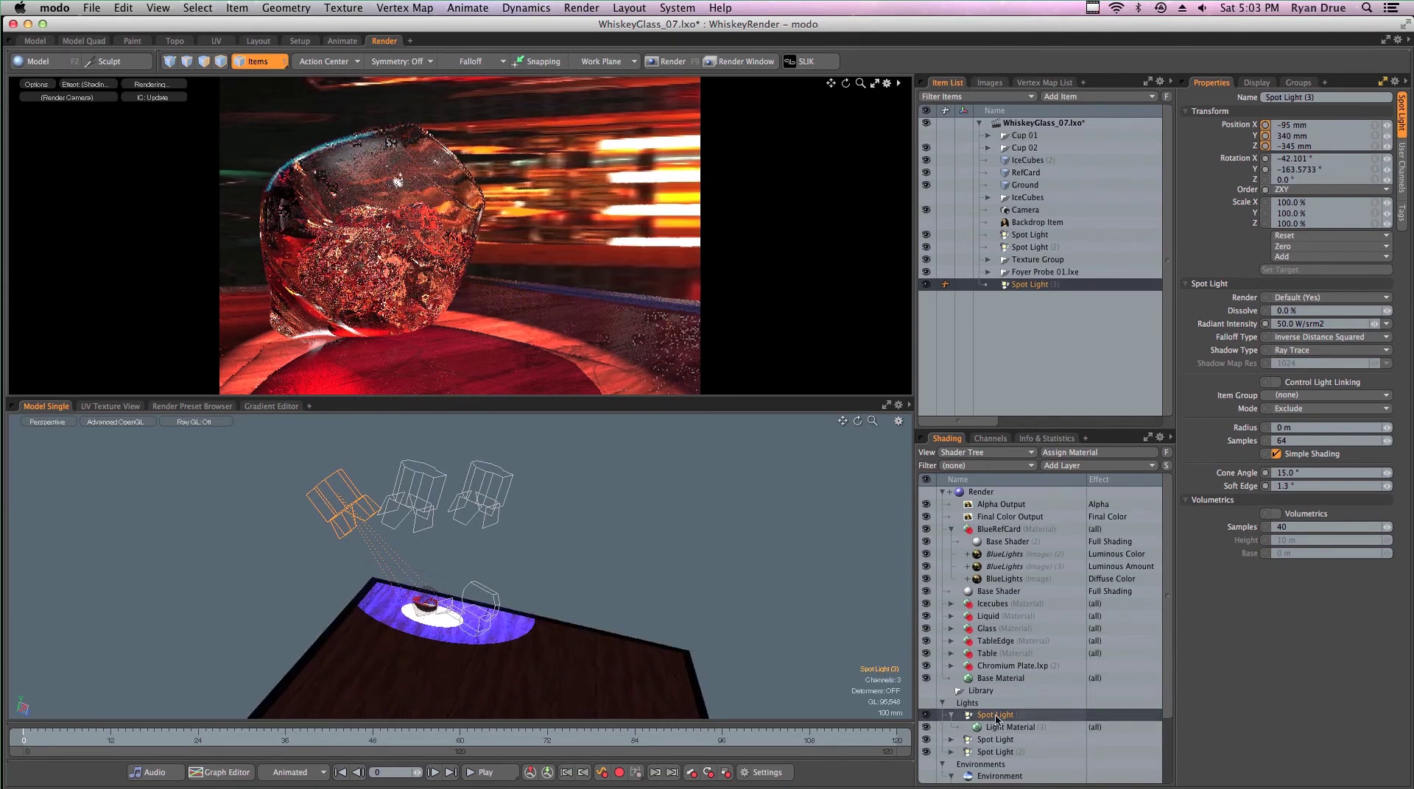
- Save the scene and set Spot Light (3)'s Light Material diffuse, specular and subsurface to 0%
click(978, 714)
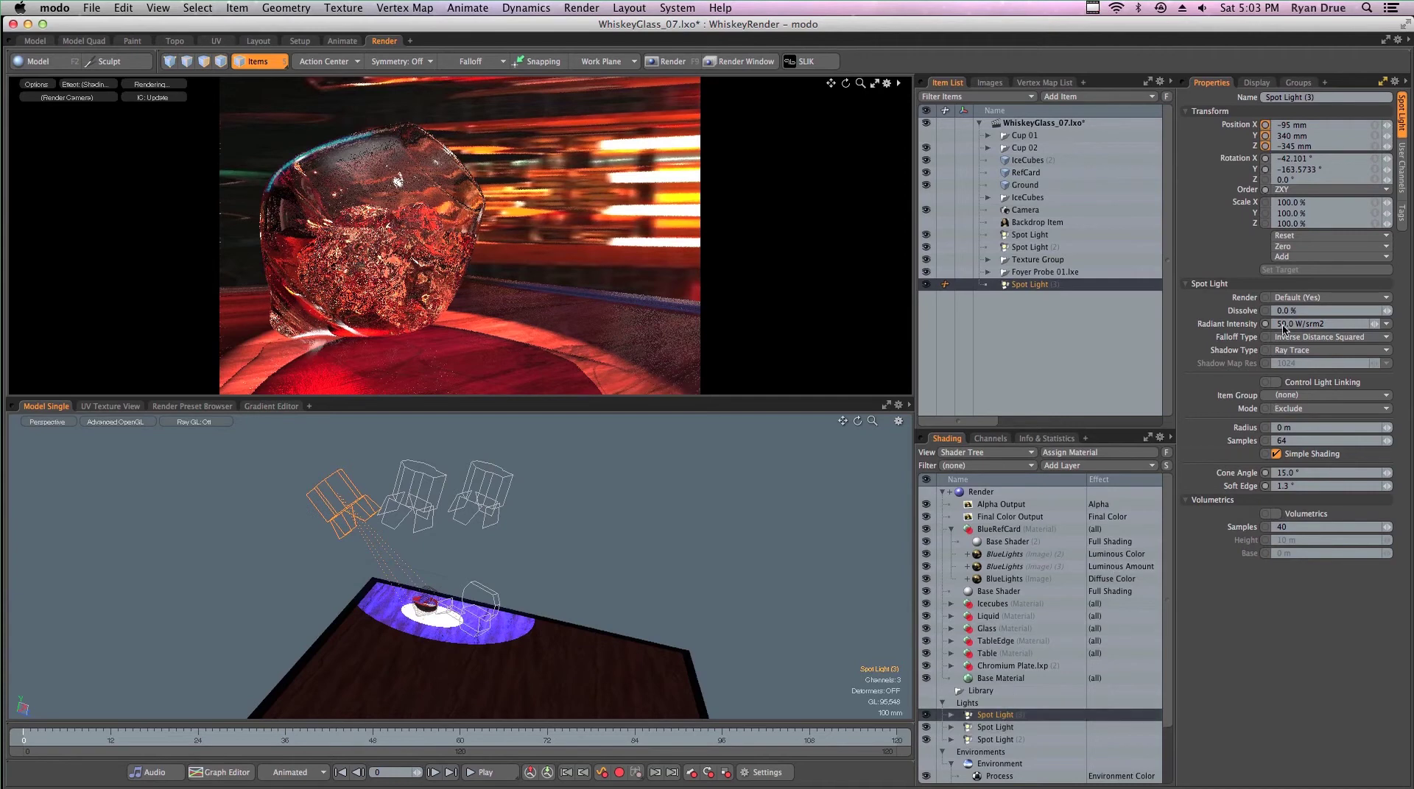
key(super+s)
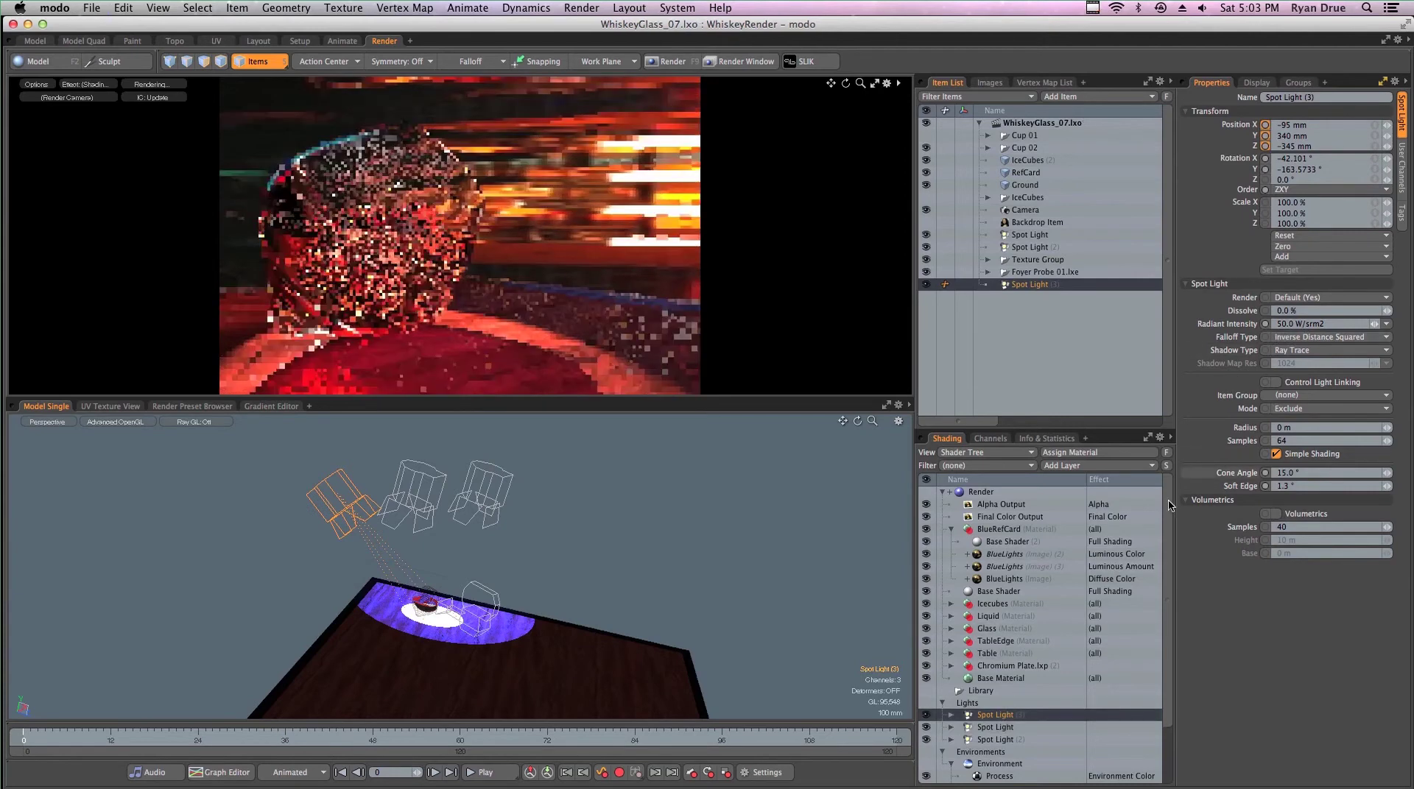
click(950, 716)
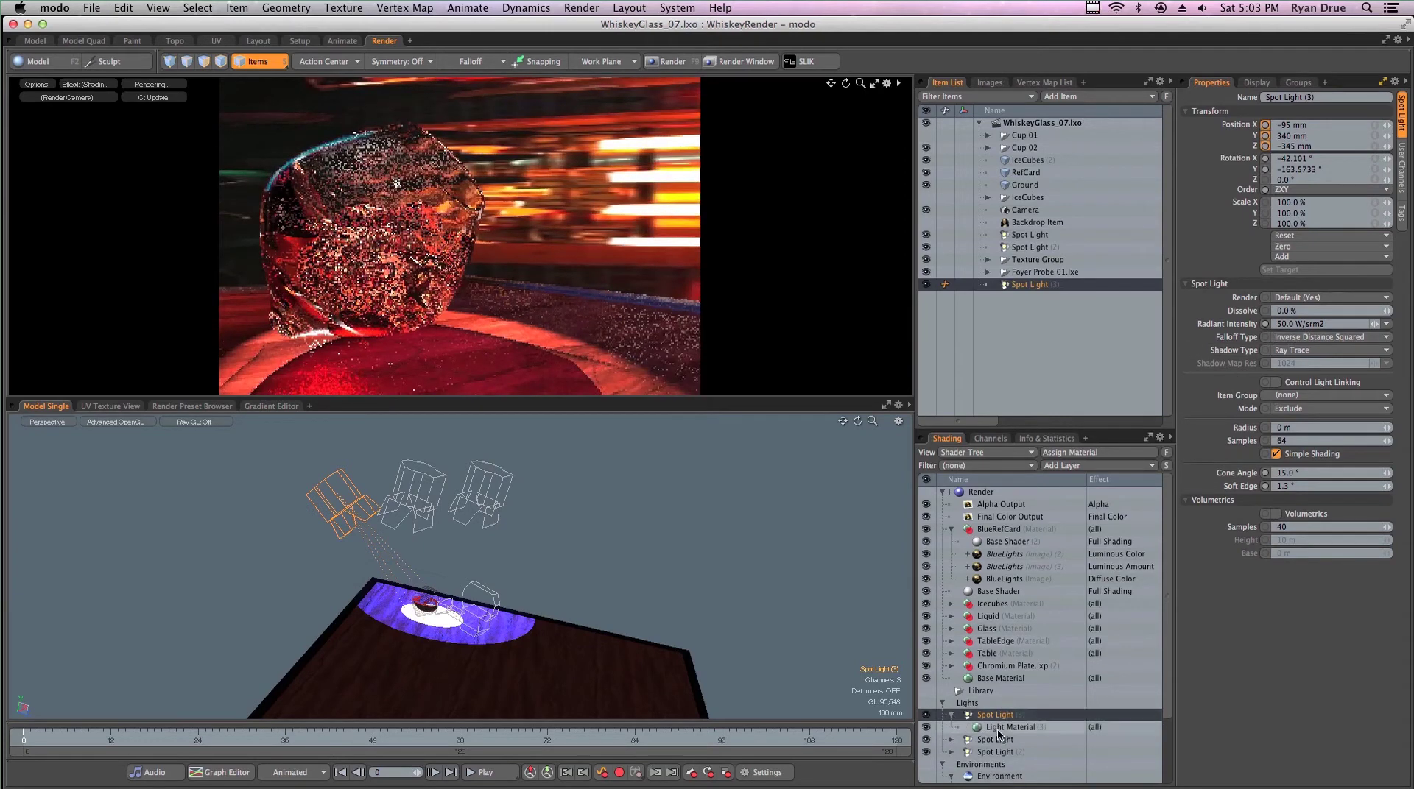
click(1001, 728)
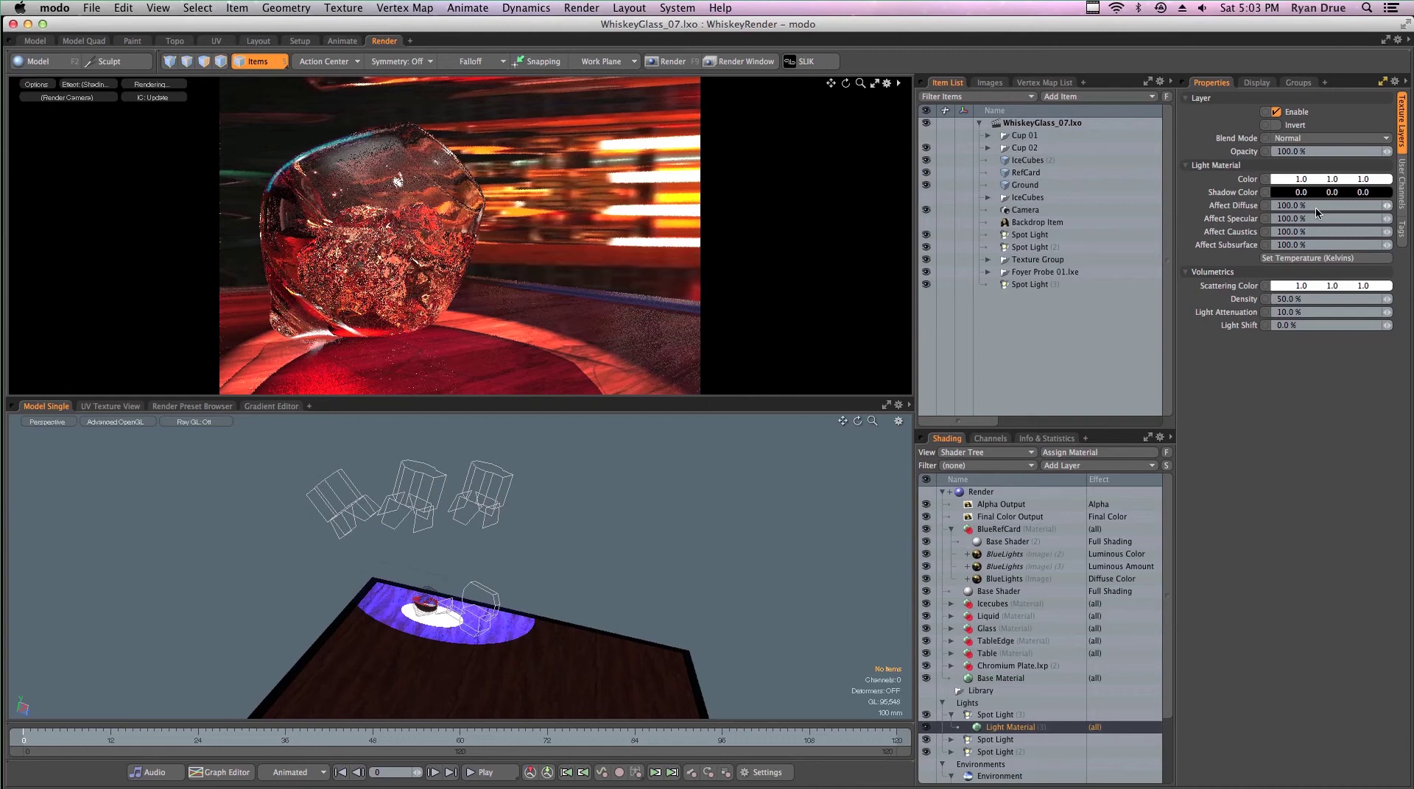
text(0)
key(Return)
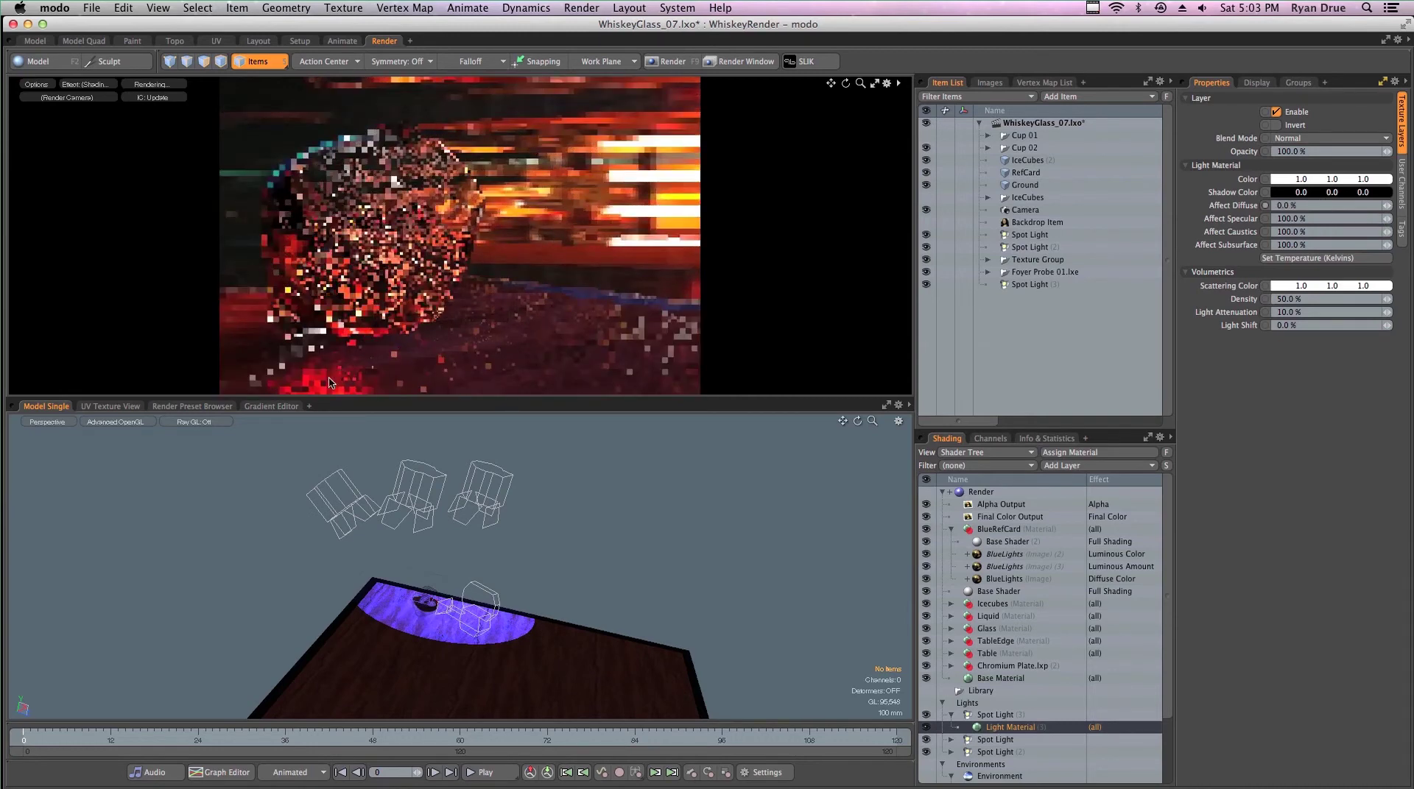
click(1294, 219)
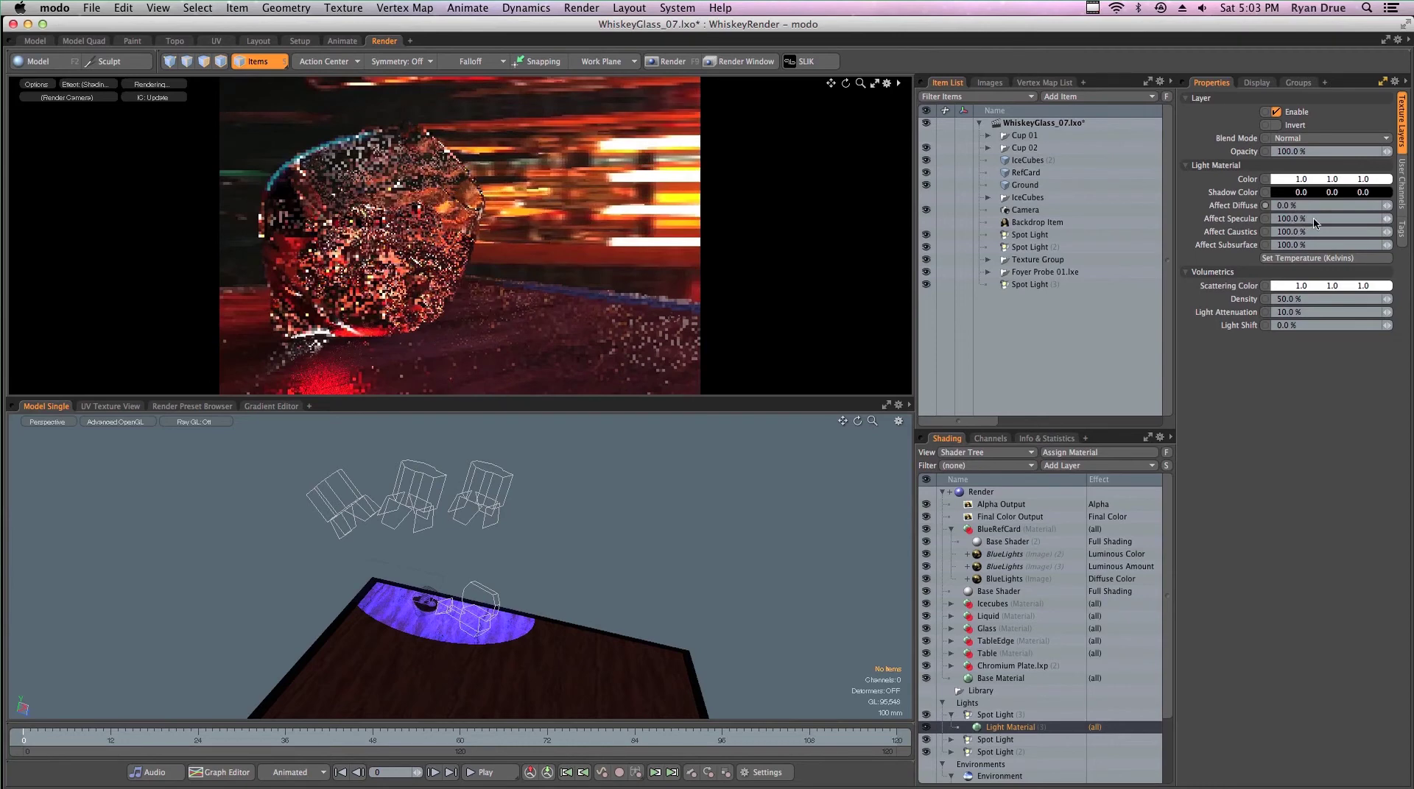
text(0)
key(Return)
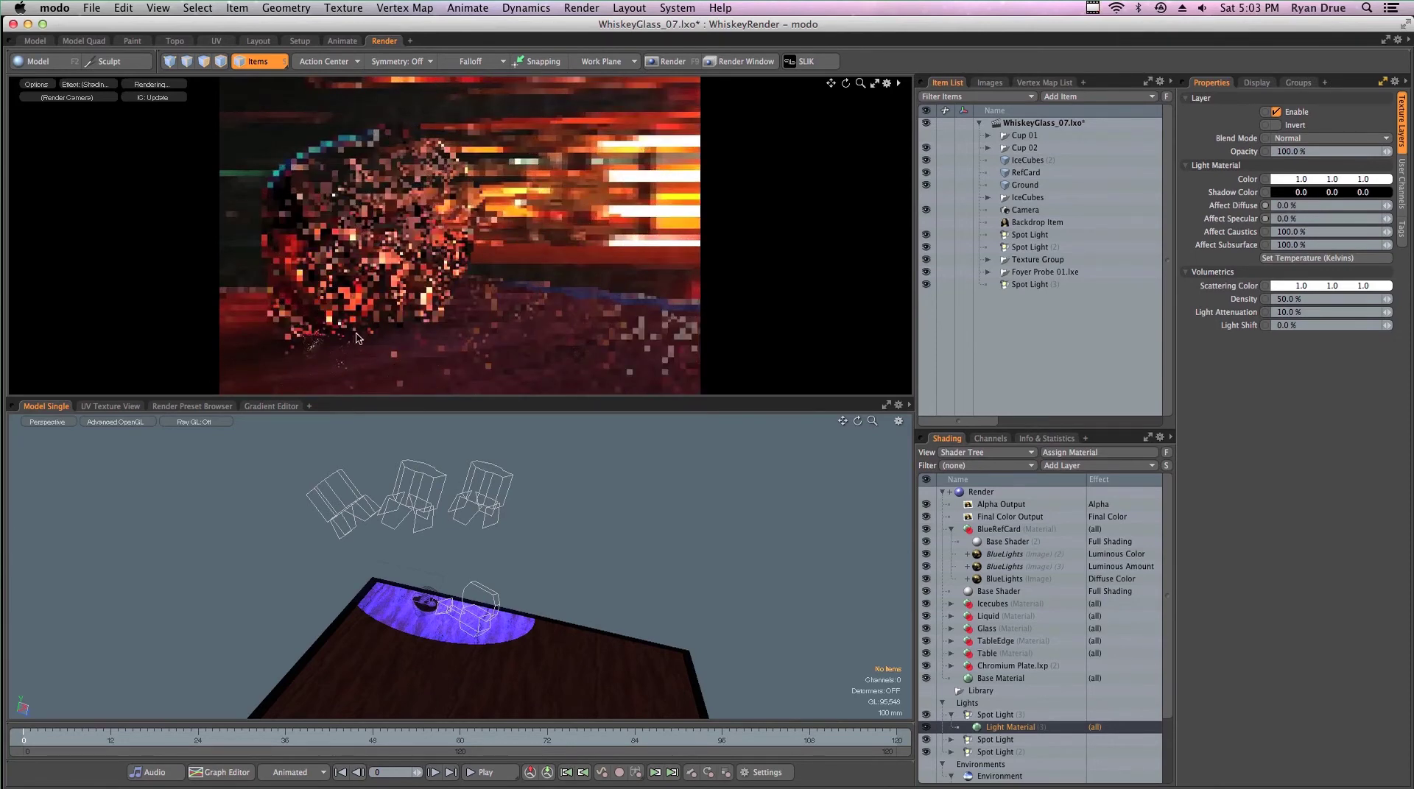
click(1294, 245)
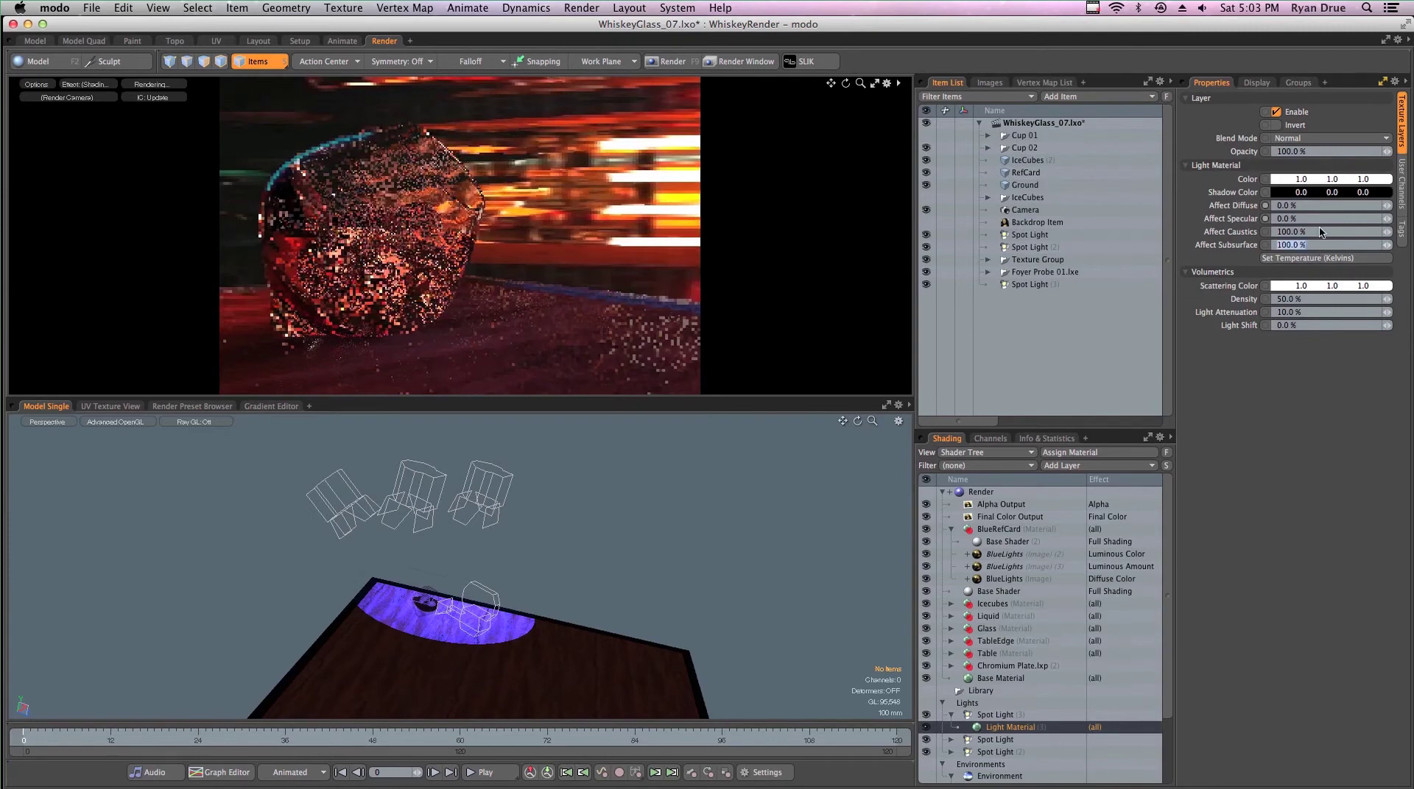
text(0)
key(Return)
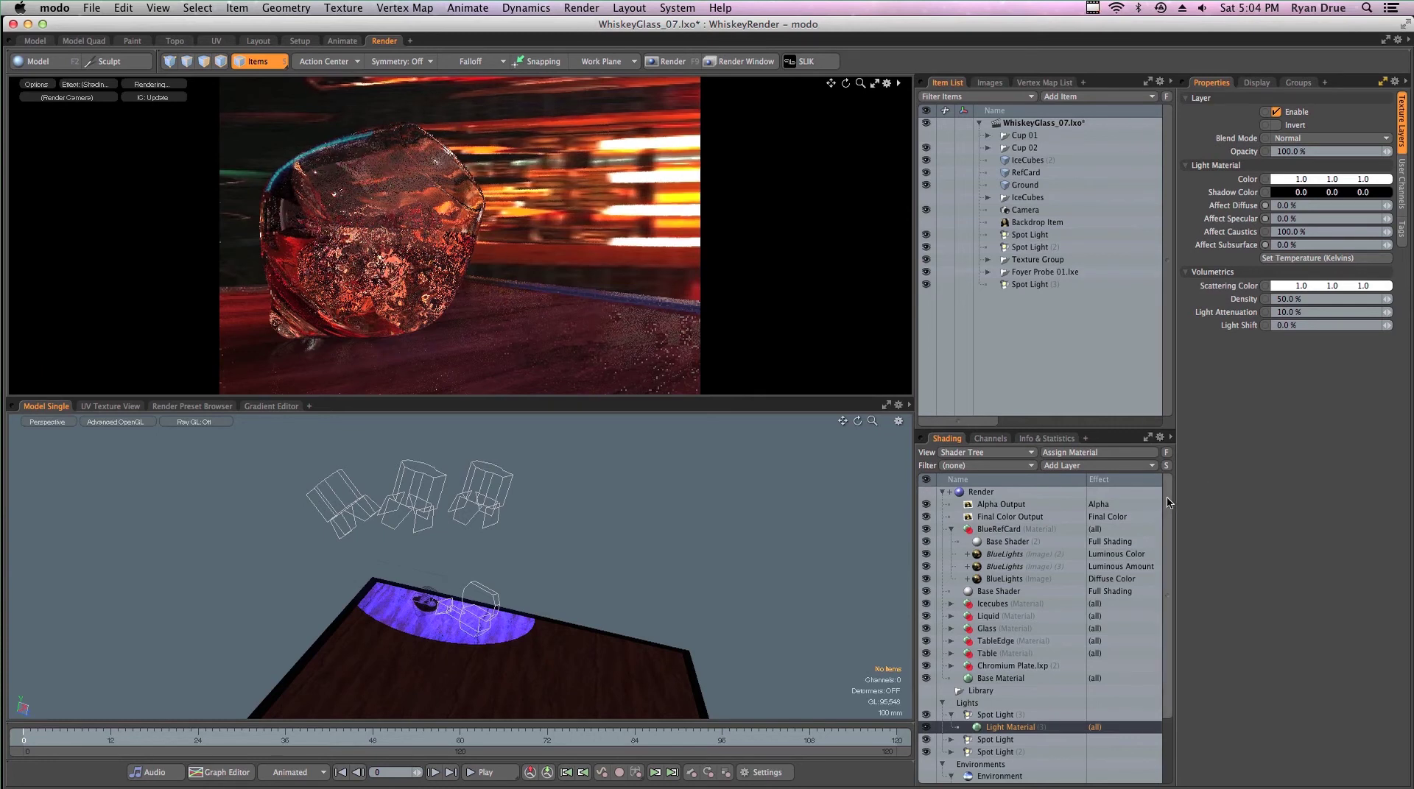
- Set Affect Caustics to 0% in the orange Spot Light's and blue Spot Light (2)'s Light Materials
scroll(1167, 503, down, 3)
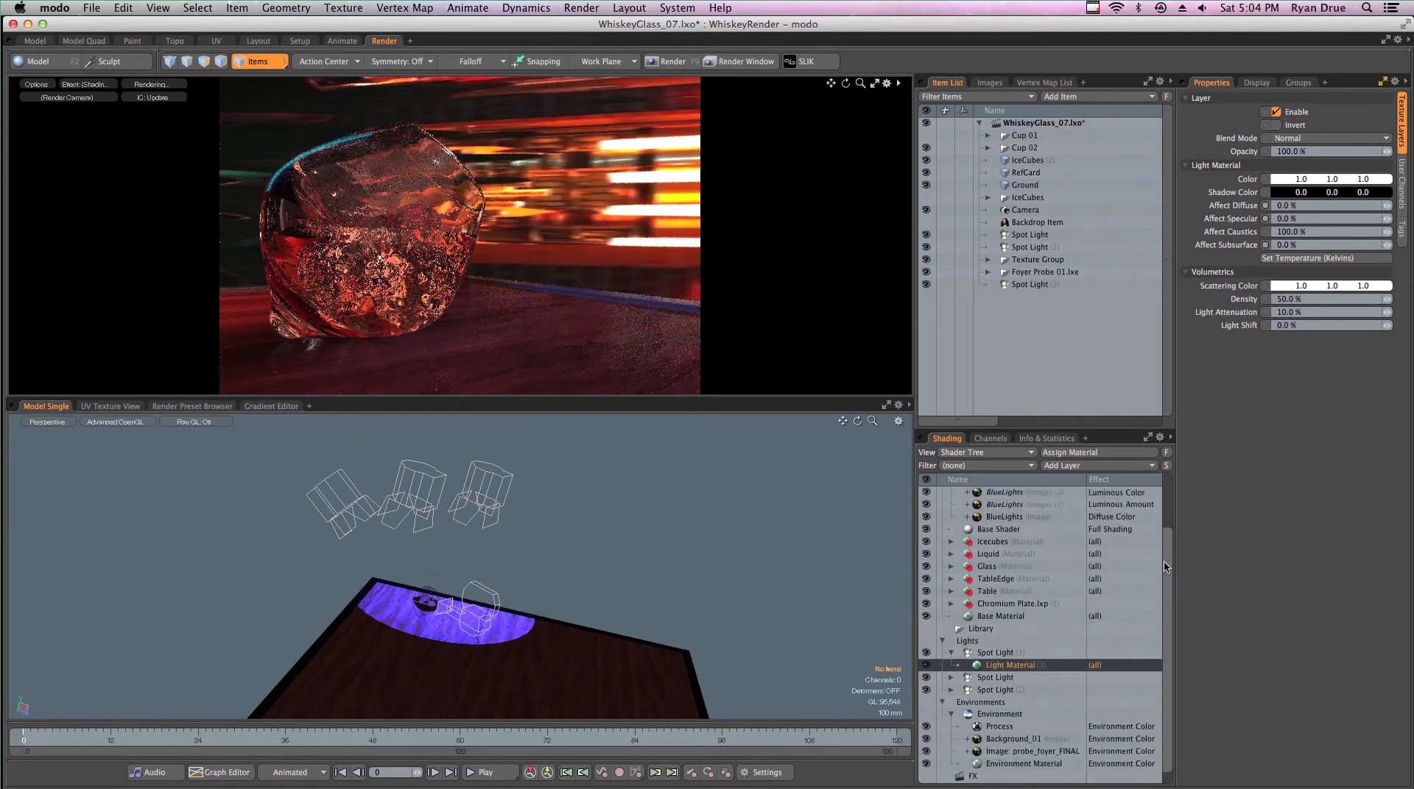
click(951, 679)
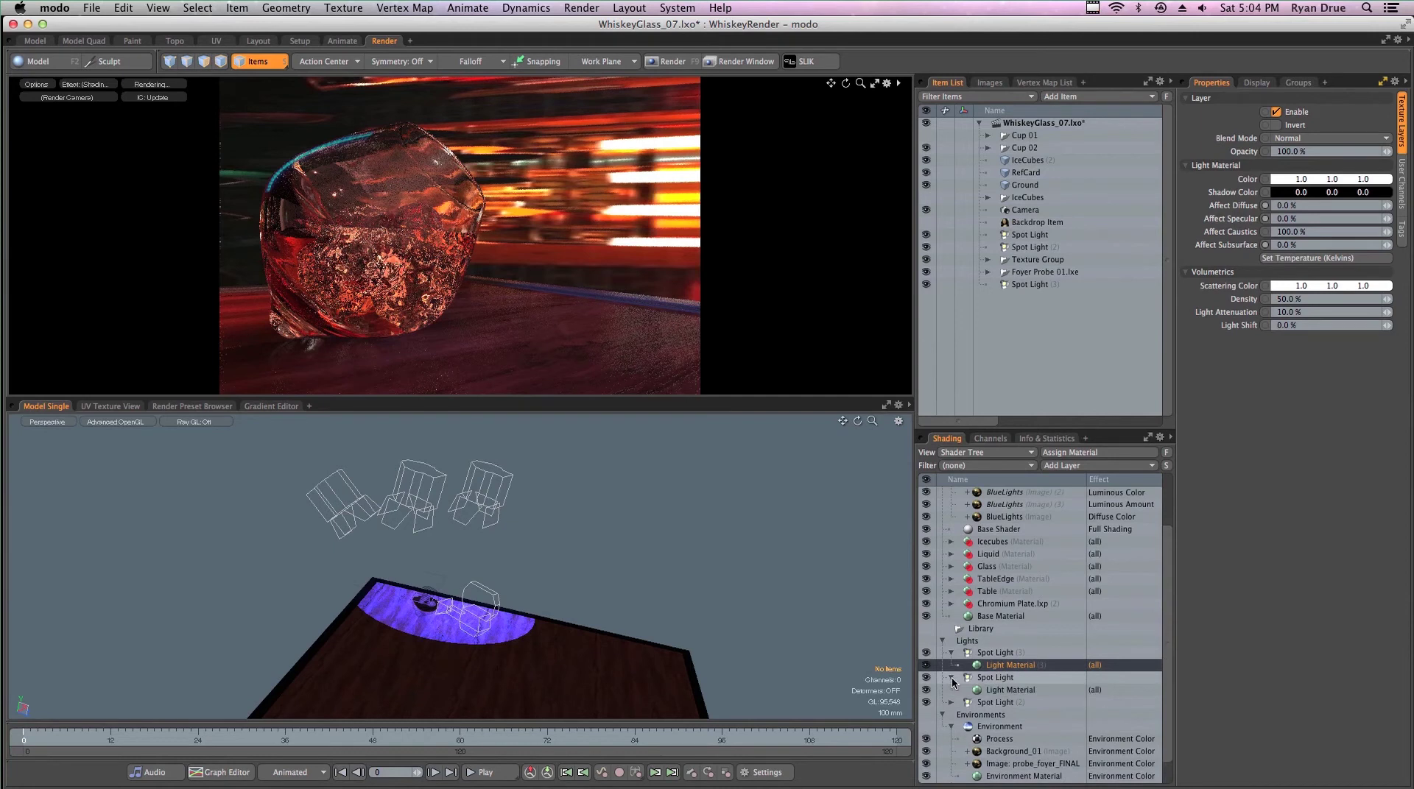
click(1009, 690)
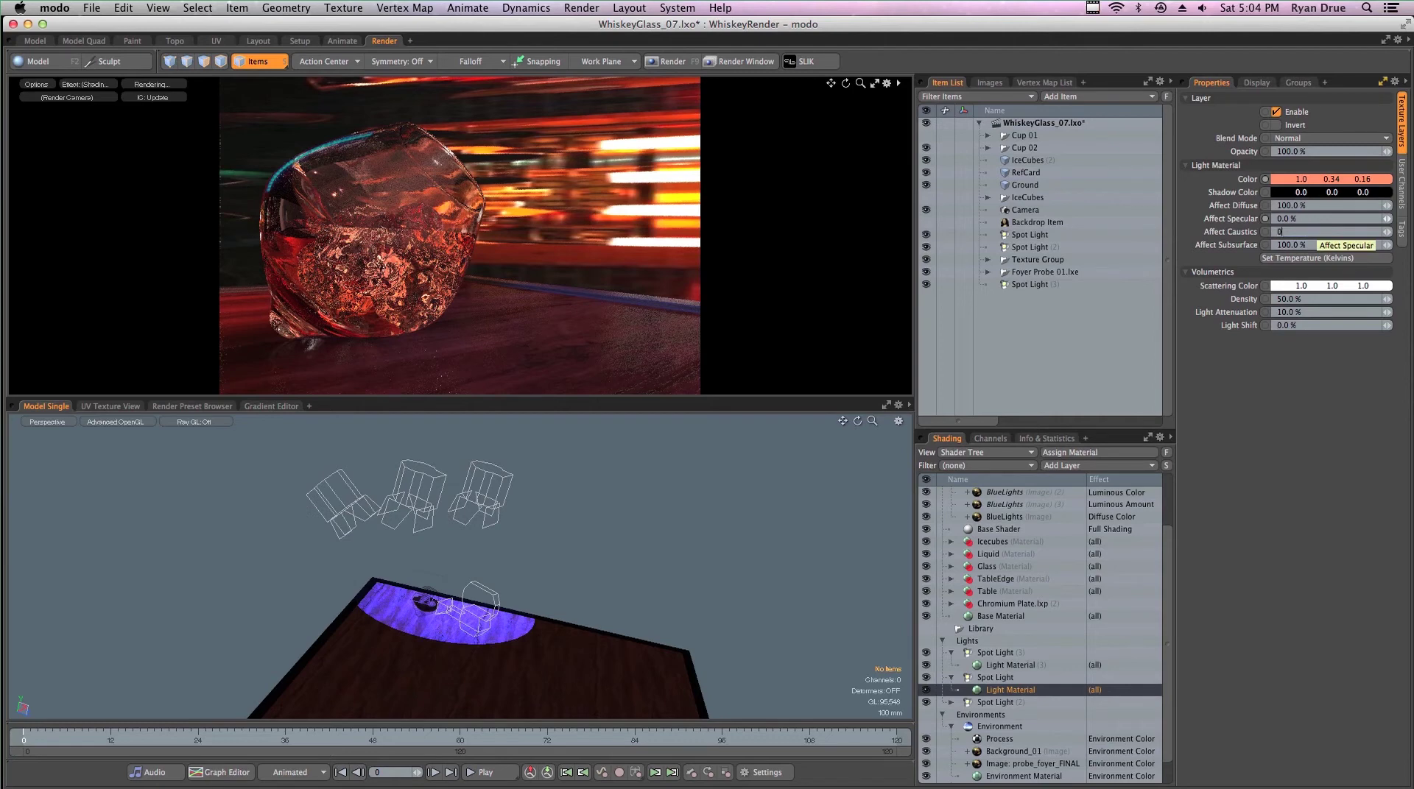
key(Return)
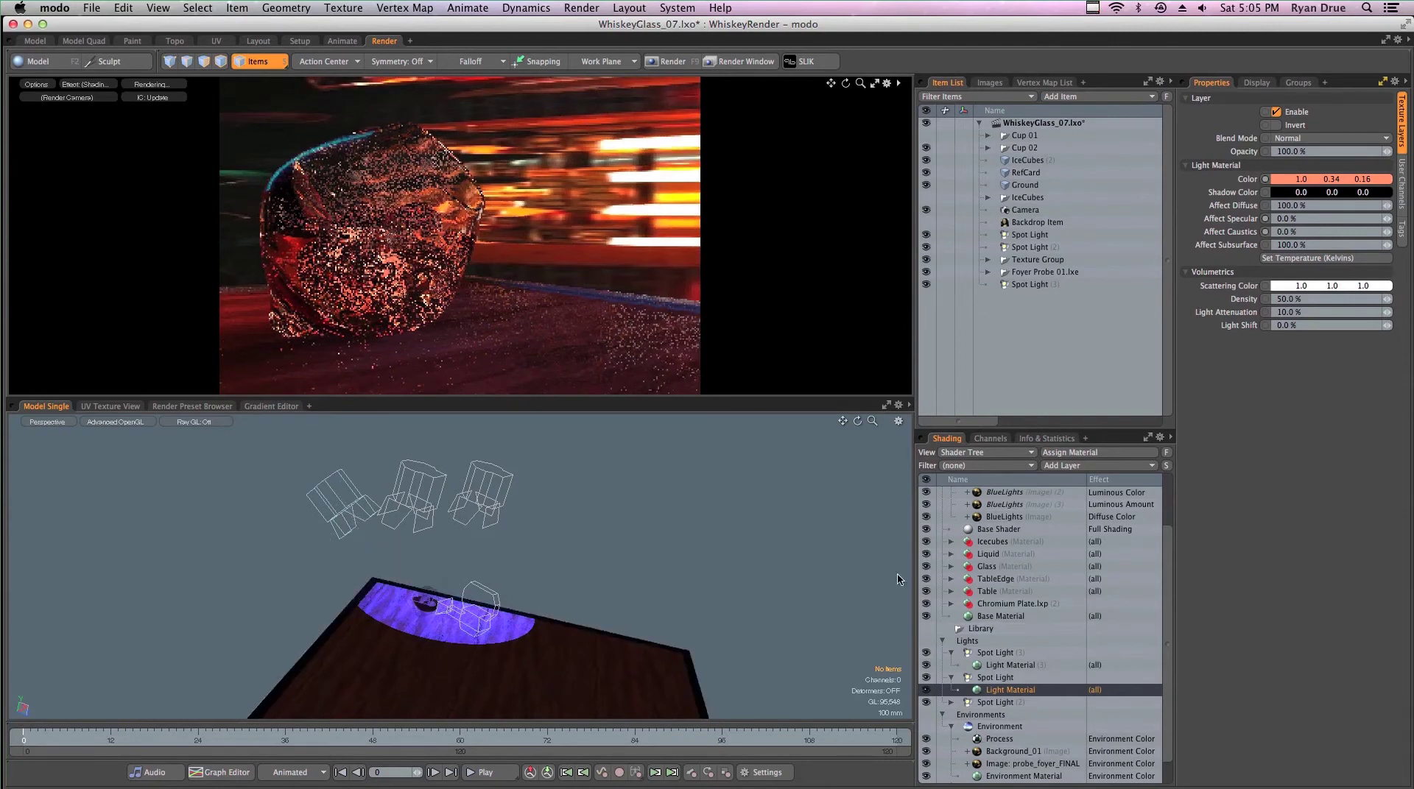
click(950, 702)
click(990, 714)
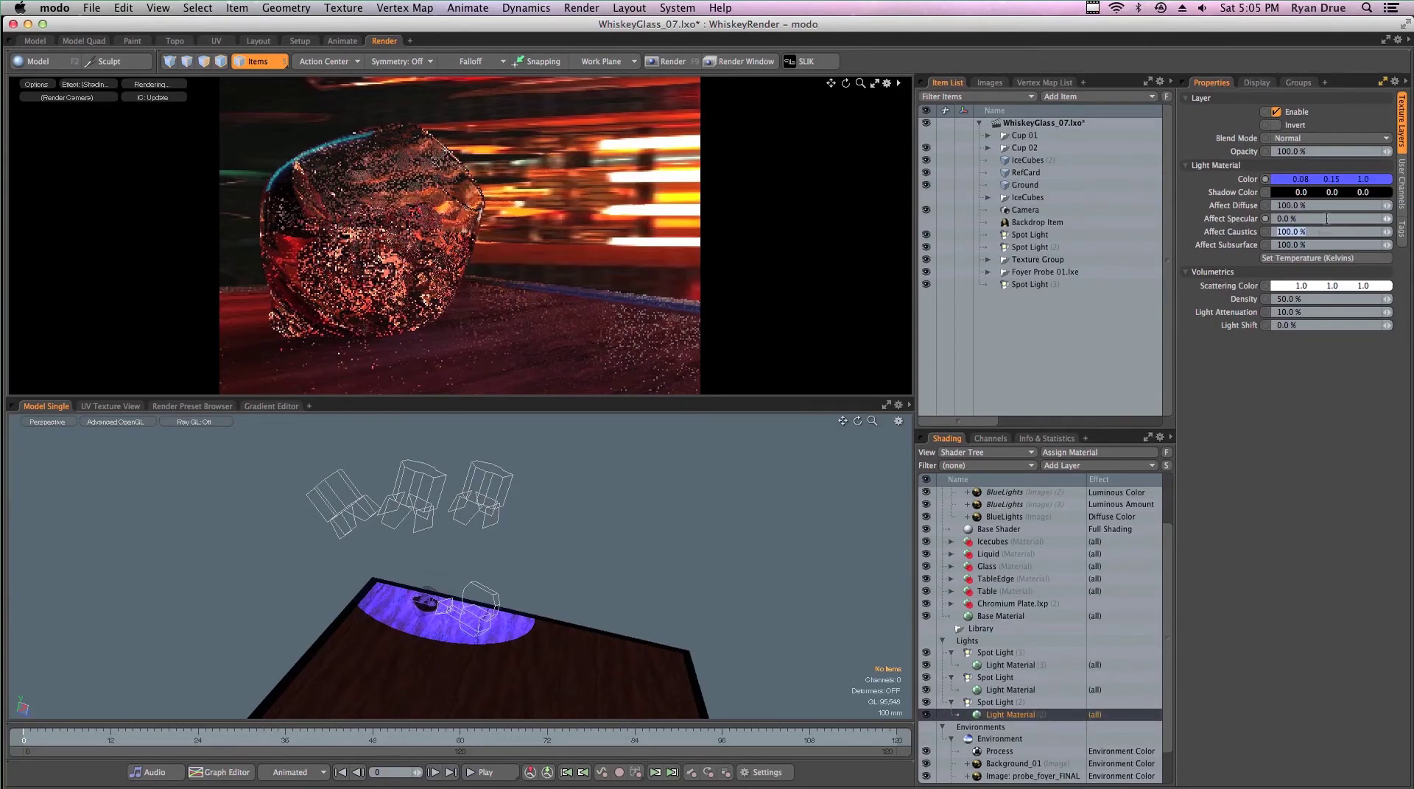
text(0)
key(Return)
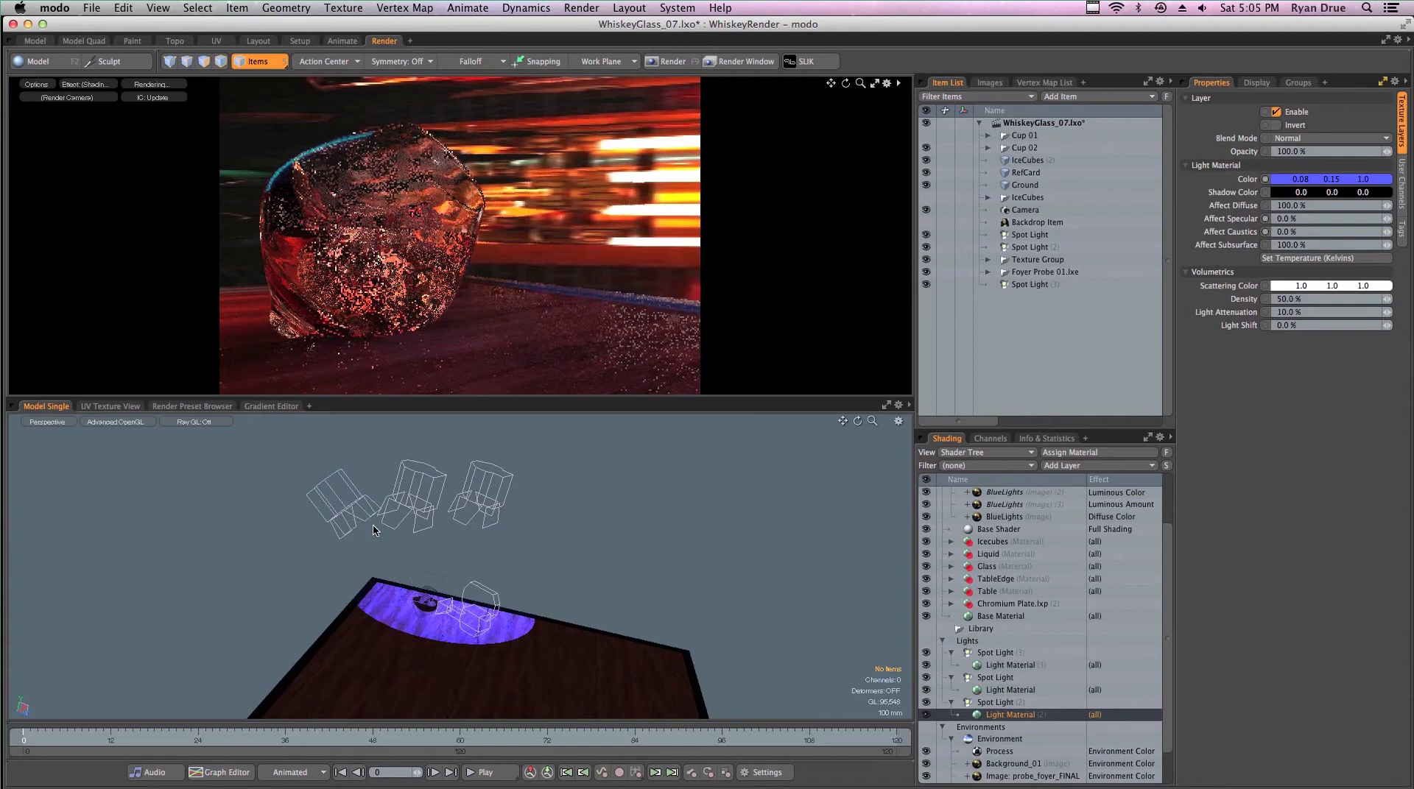
- Enable Direct Caustics in the Render item's Global Illumination settings
drag(1167, 516, 1166, 473)
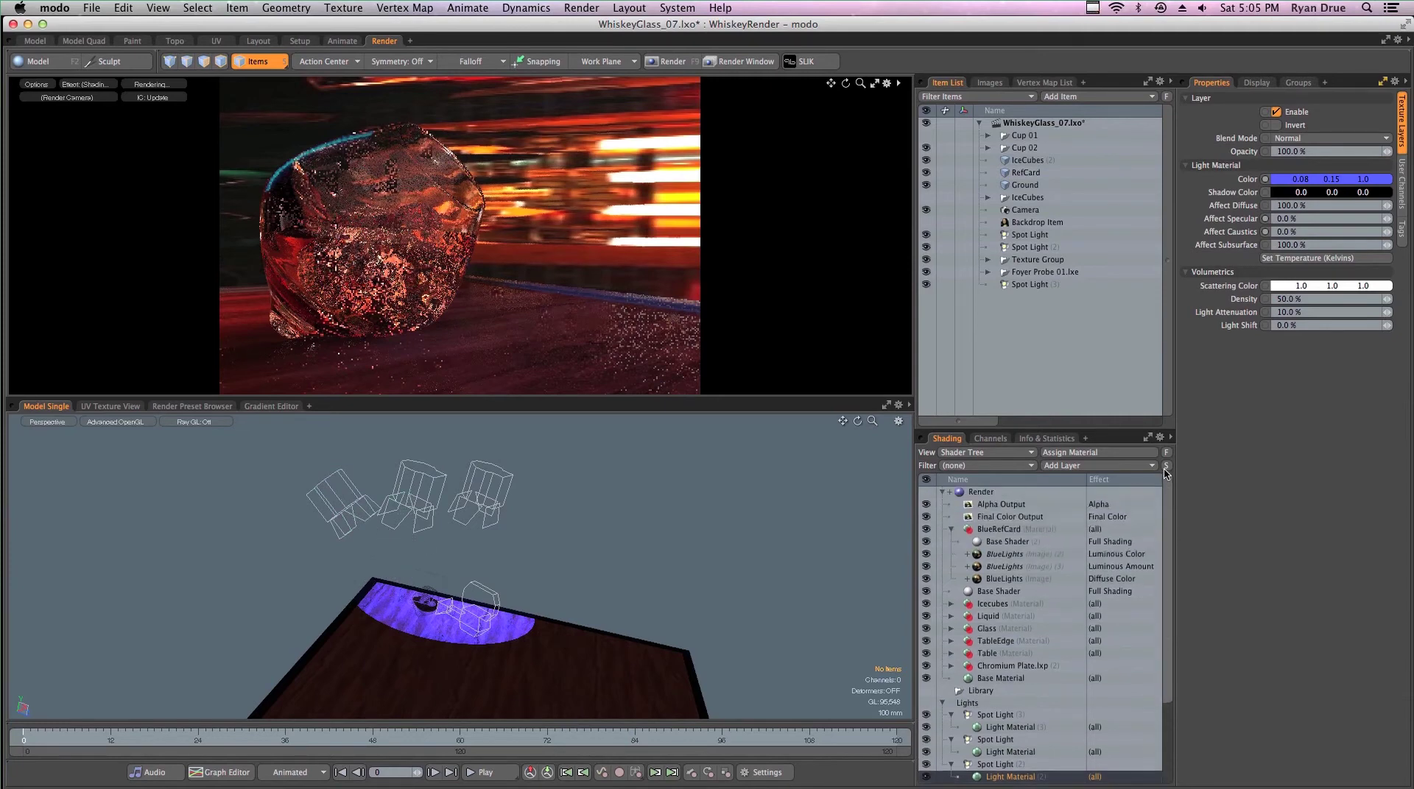
click(980, 493)
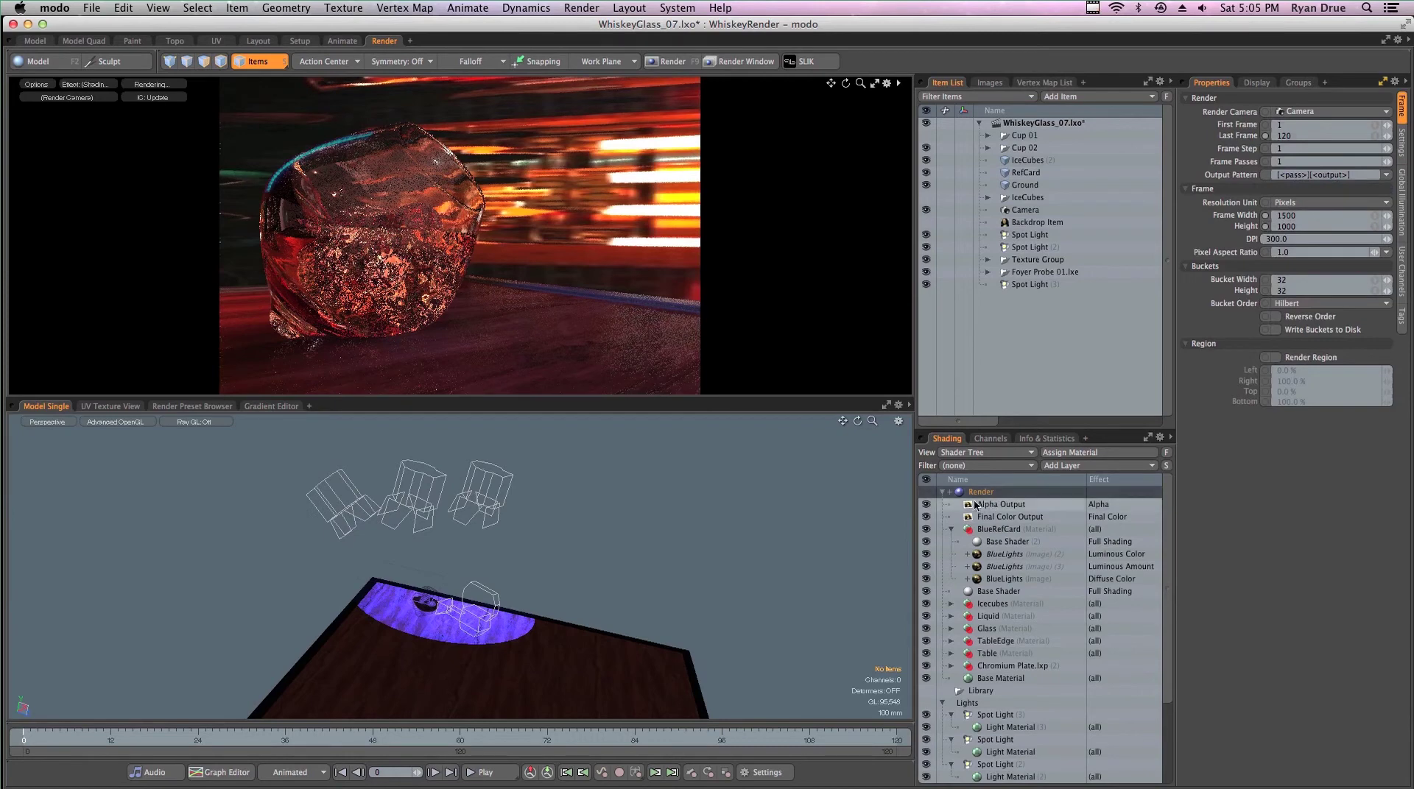
click(1403, 188)
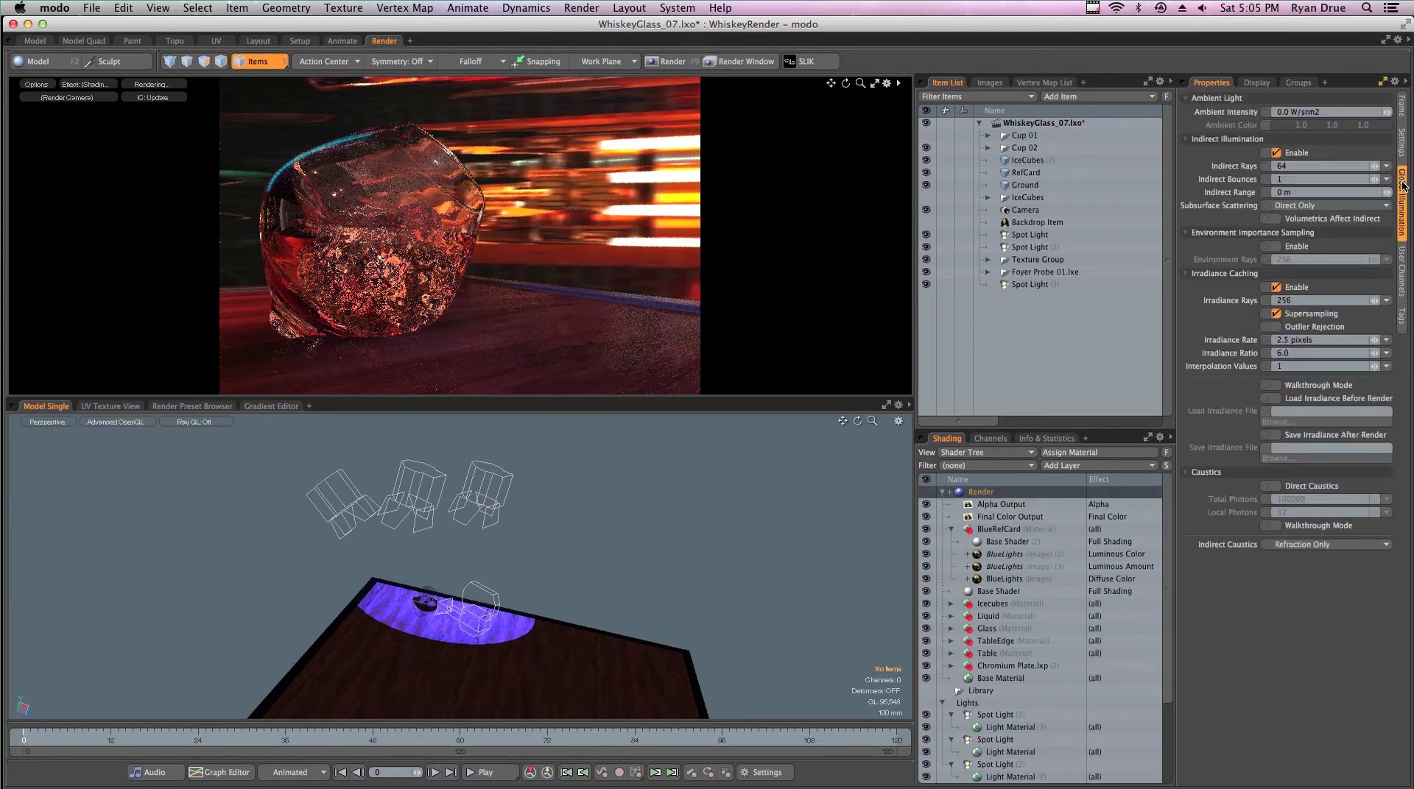
click(1278, 487)
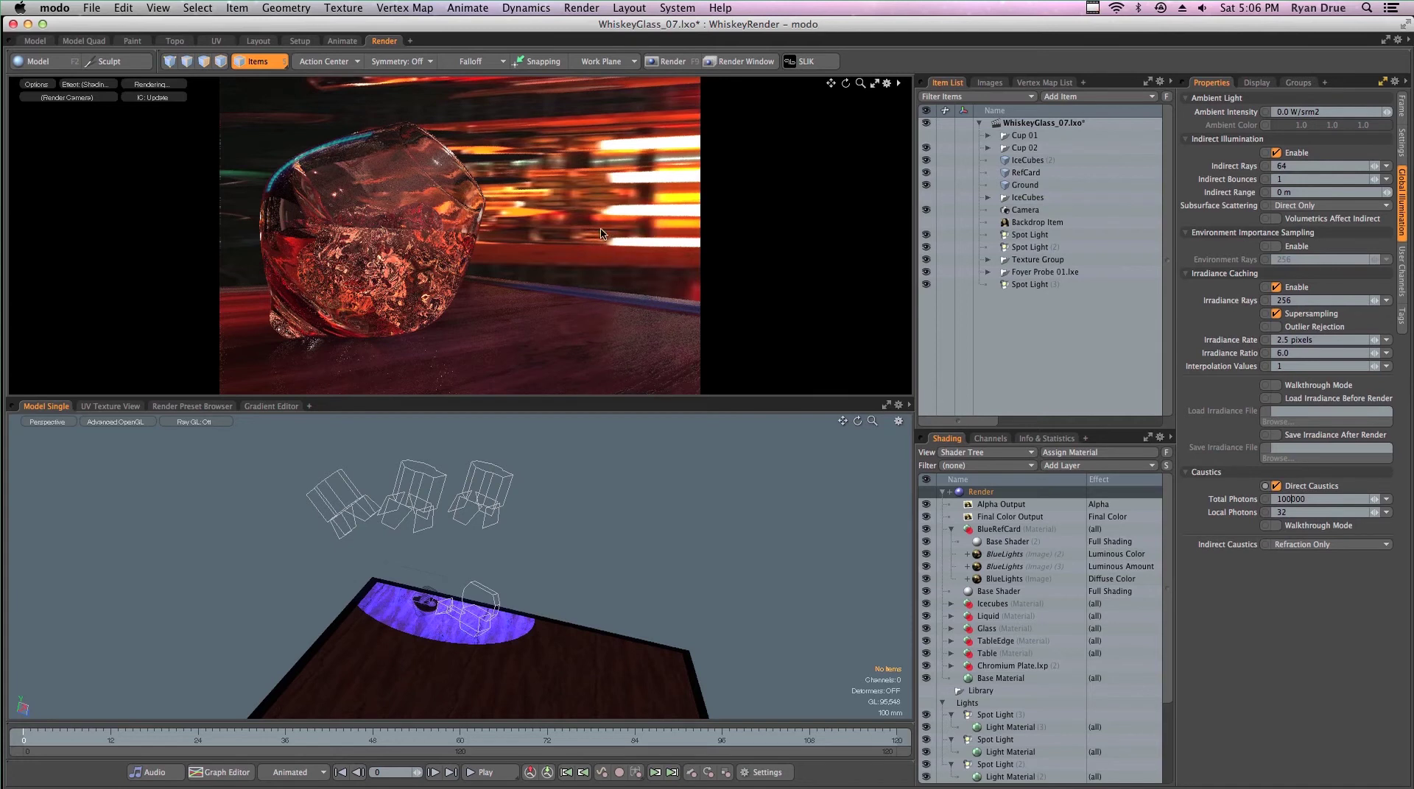
- Keep Indirect Caustics at Refraction Only and set Total Photons to 100000
click(1300, 546)
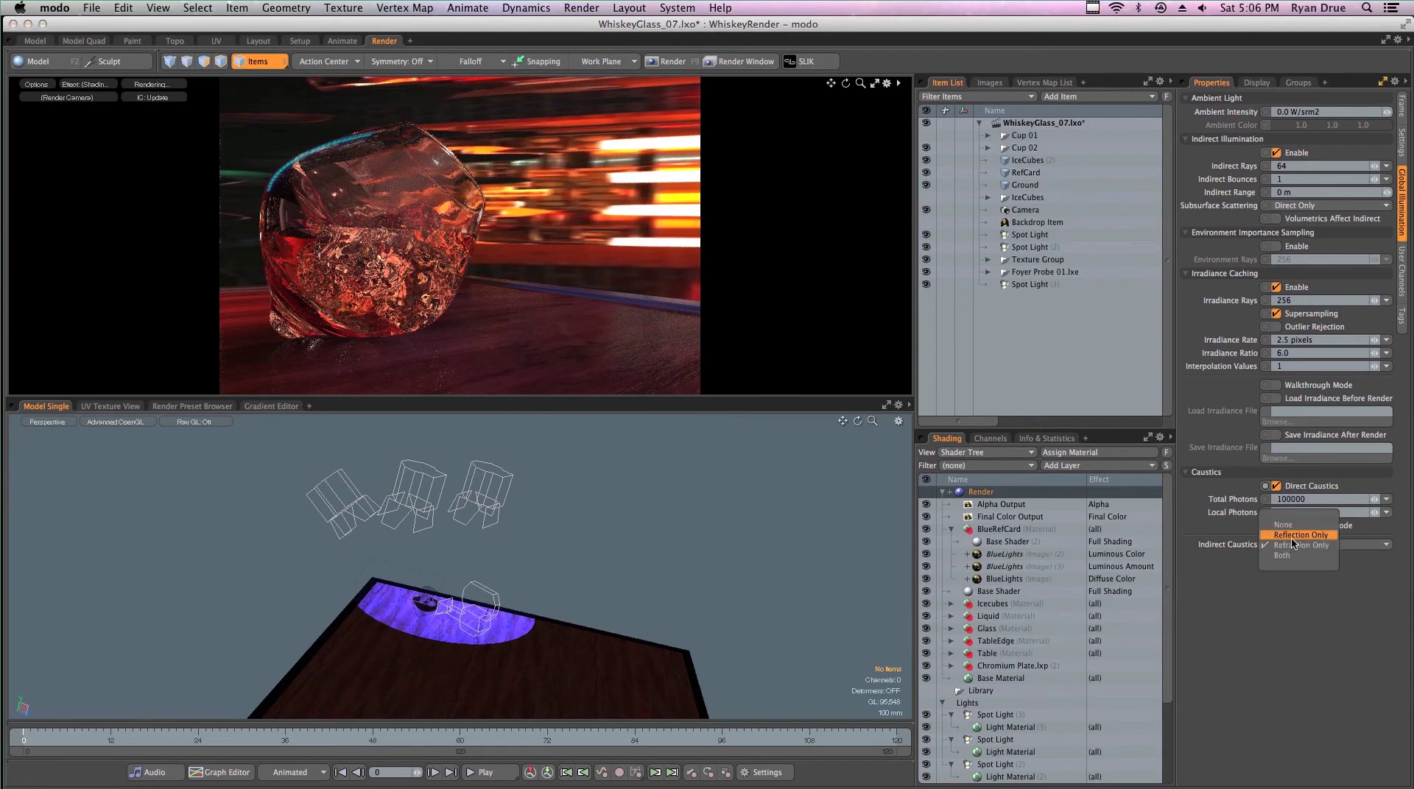
click(1216, 580)
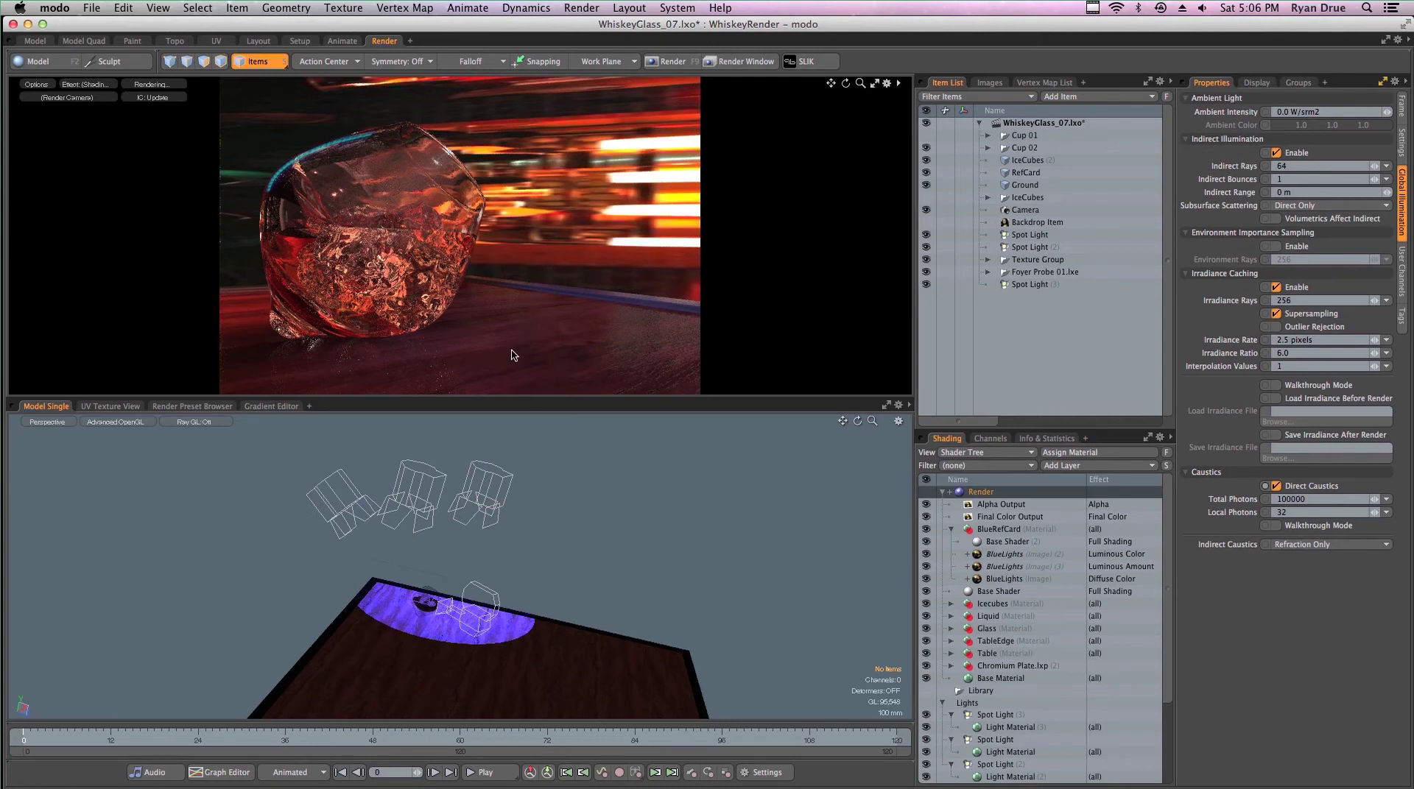
click(1294, 545)
text(00)
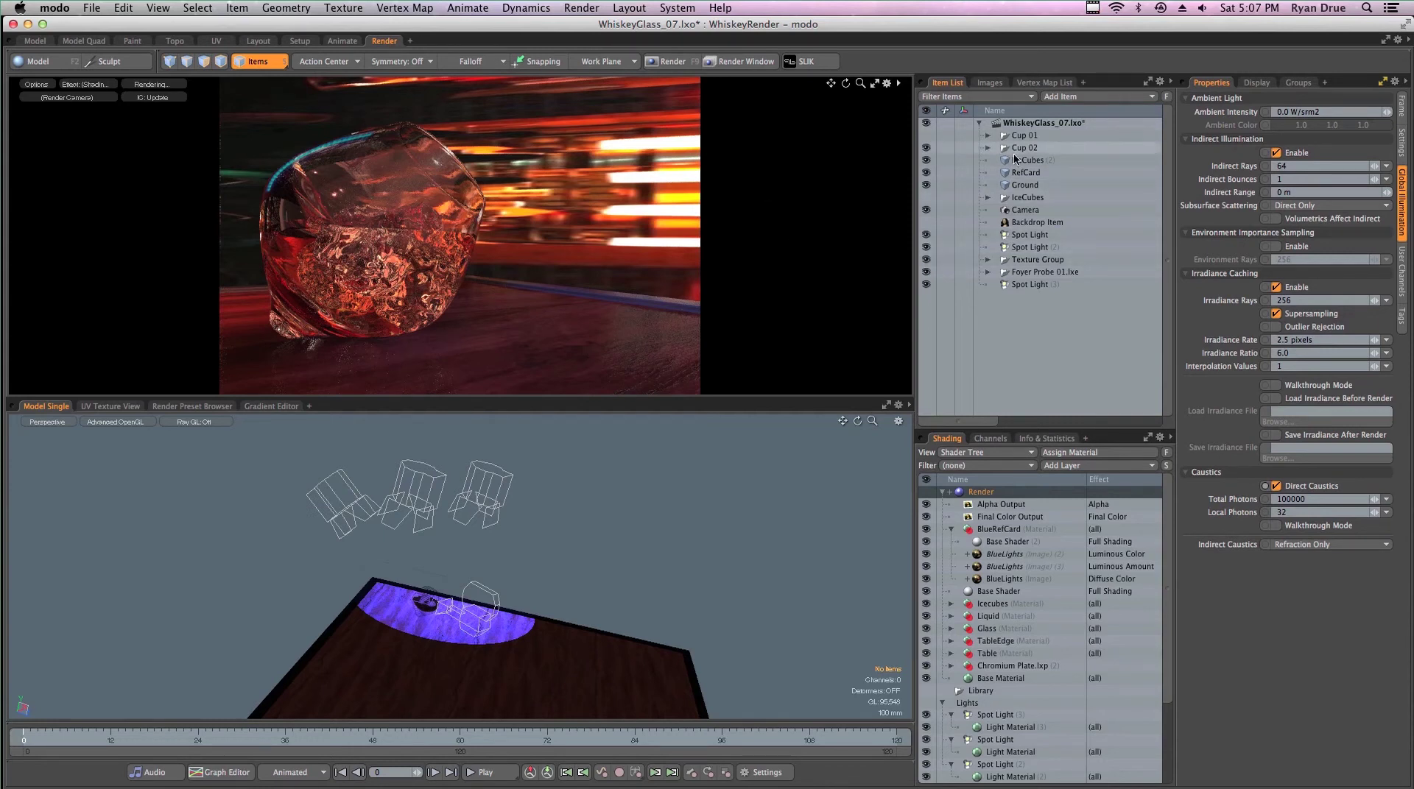
- Select IceCubes (2) in the Item List and toggle its visibility off
click(988, 161)
click(926, 160)
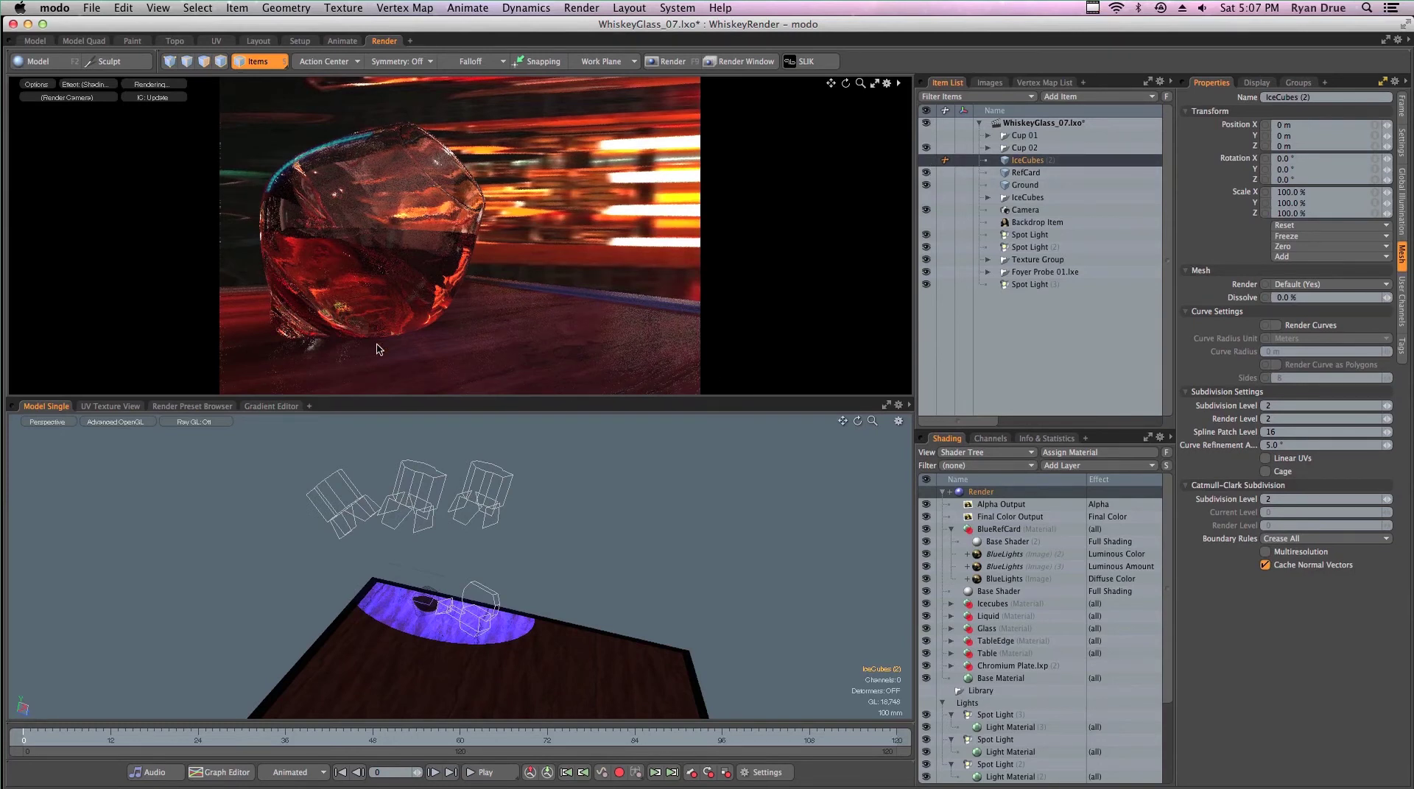
- Run a final 1500×1000 render of the whisky glass, review it, and close the Render window
click(580, 8)
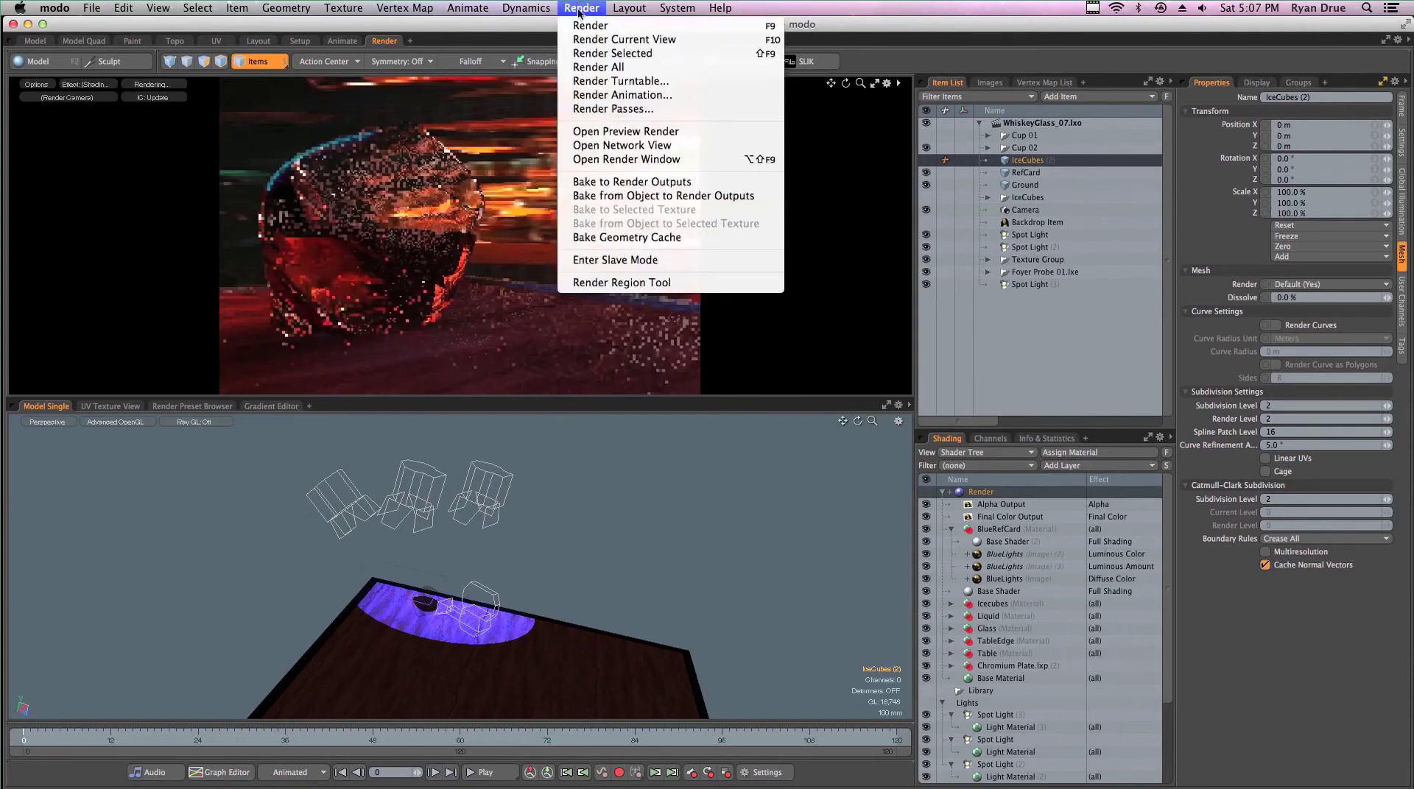
click(587, 28)
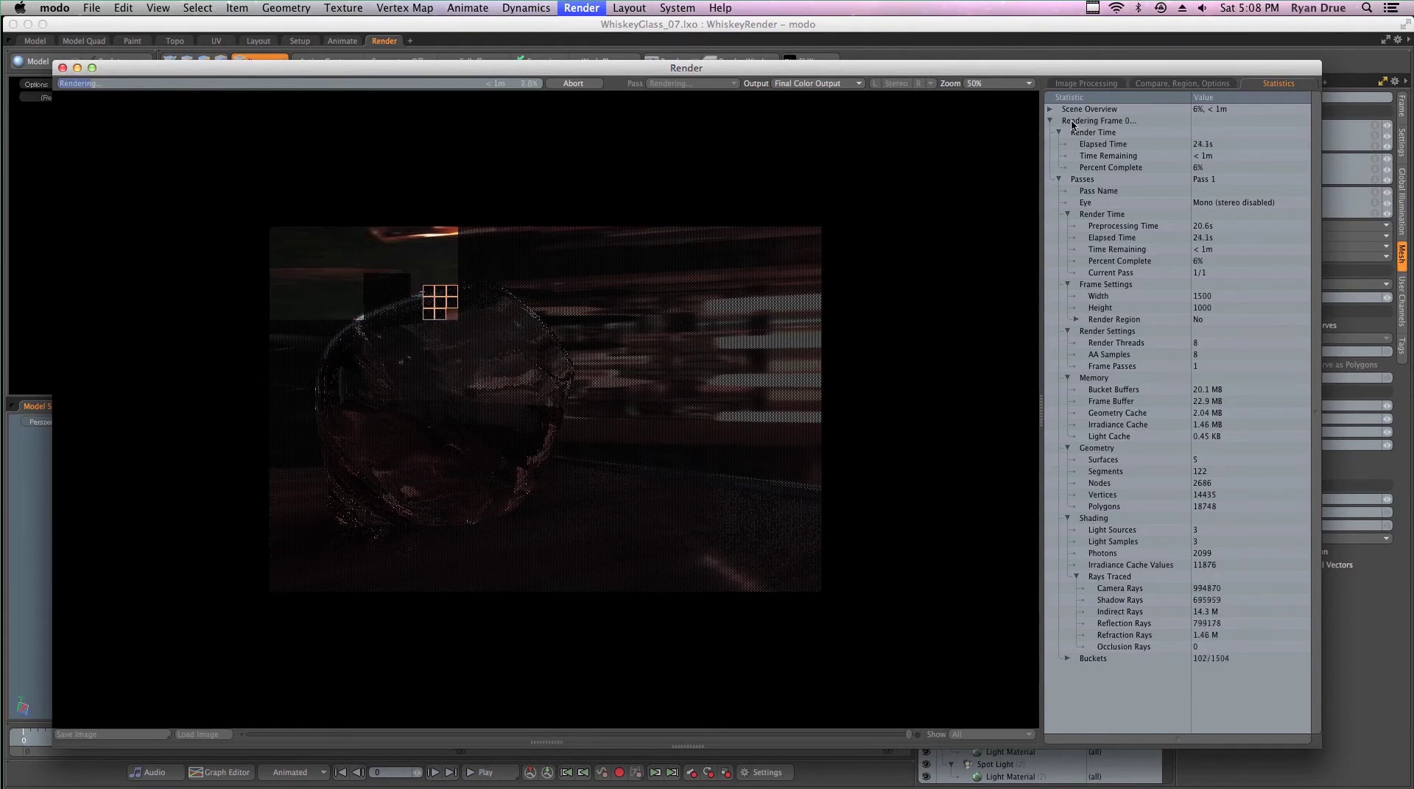
click(1092, 8)
click(1112, 40)
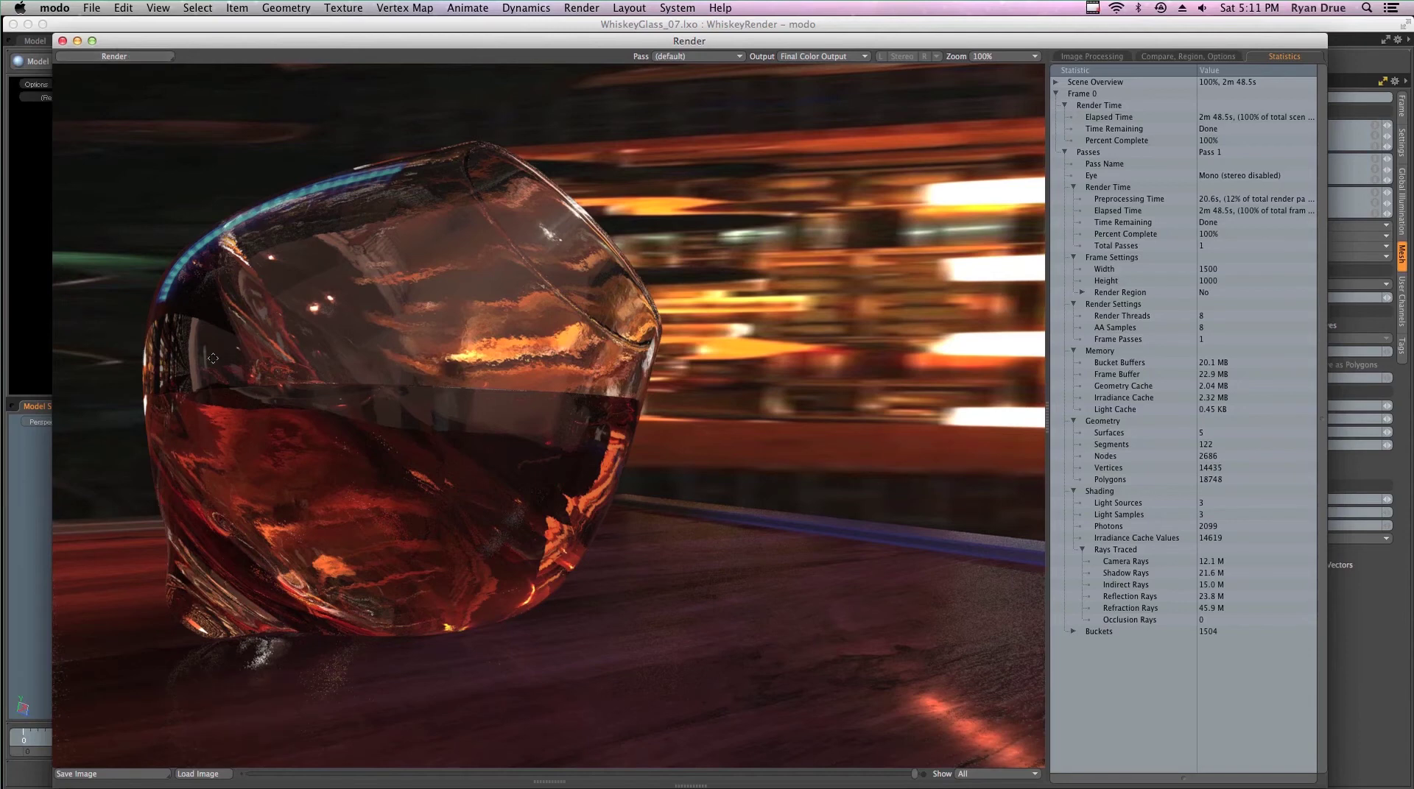
click(62, 40)
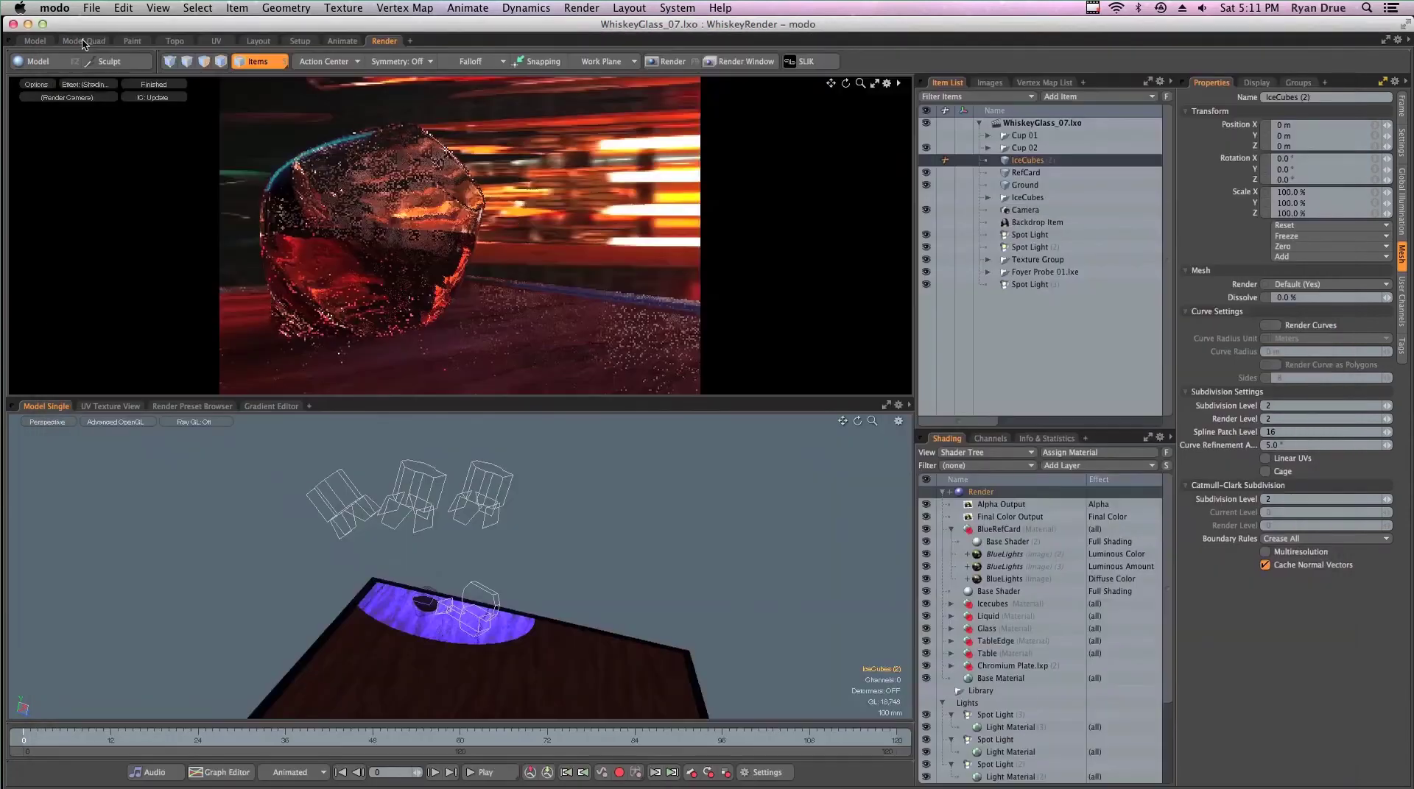
- Select Spot Light (3) and rotate it to re-aim its beam at the glass
click(365, 520)
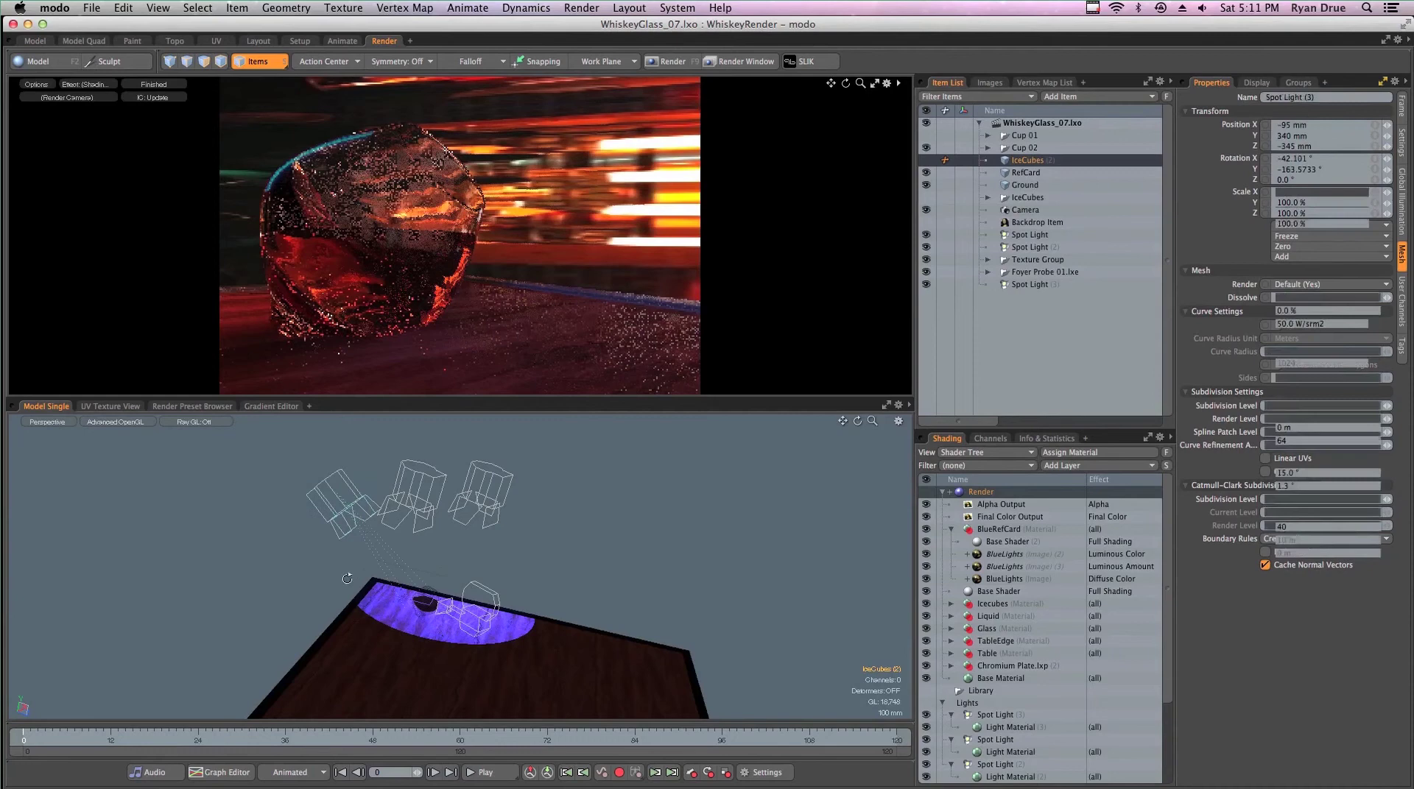
mouse_move(365, 520)
alt+mouse_down()
mouse_move(418, 487)
mouse_move(418, 441)
mouse_move(388, 415)
mouse_move(236, 653)
mouse_move(419, 592)
mouse_move(379, 604)
mouse_move(348, 514)
mouse_move(376, 503)
mouse_move(367, 519)
alt+mouse_up()
key(y)
key(e)
alt+drag(356, 608, 404, 514)
- With Action Center set to Selection, move the light to -58.06, 262.74, -197.64 mm
key(w)
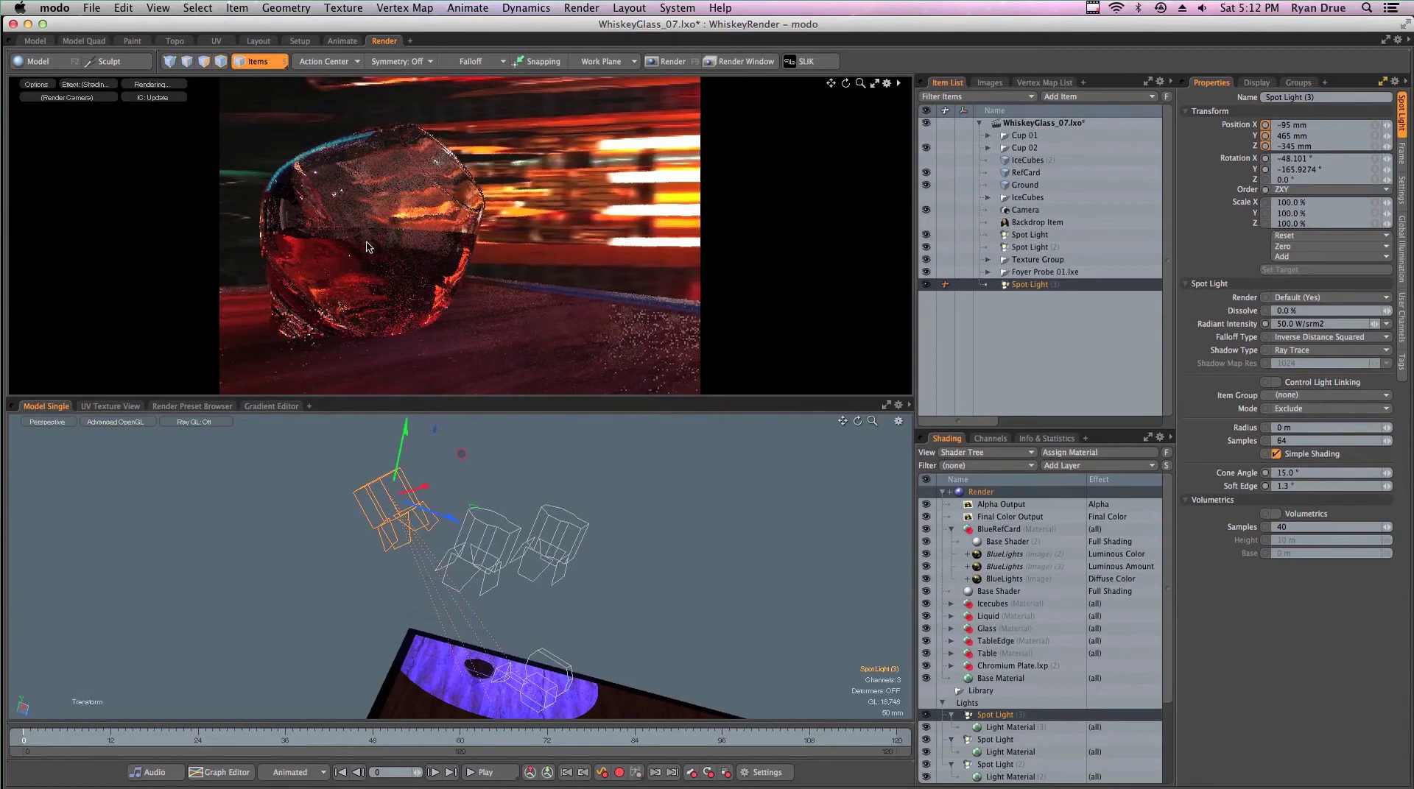
click(331, 62)
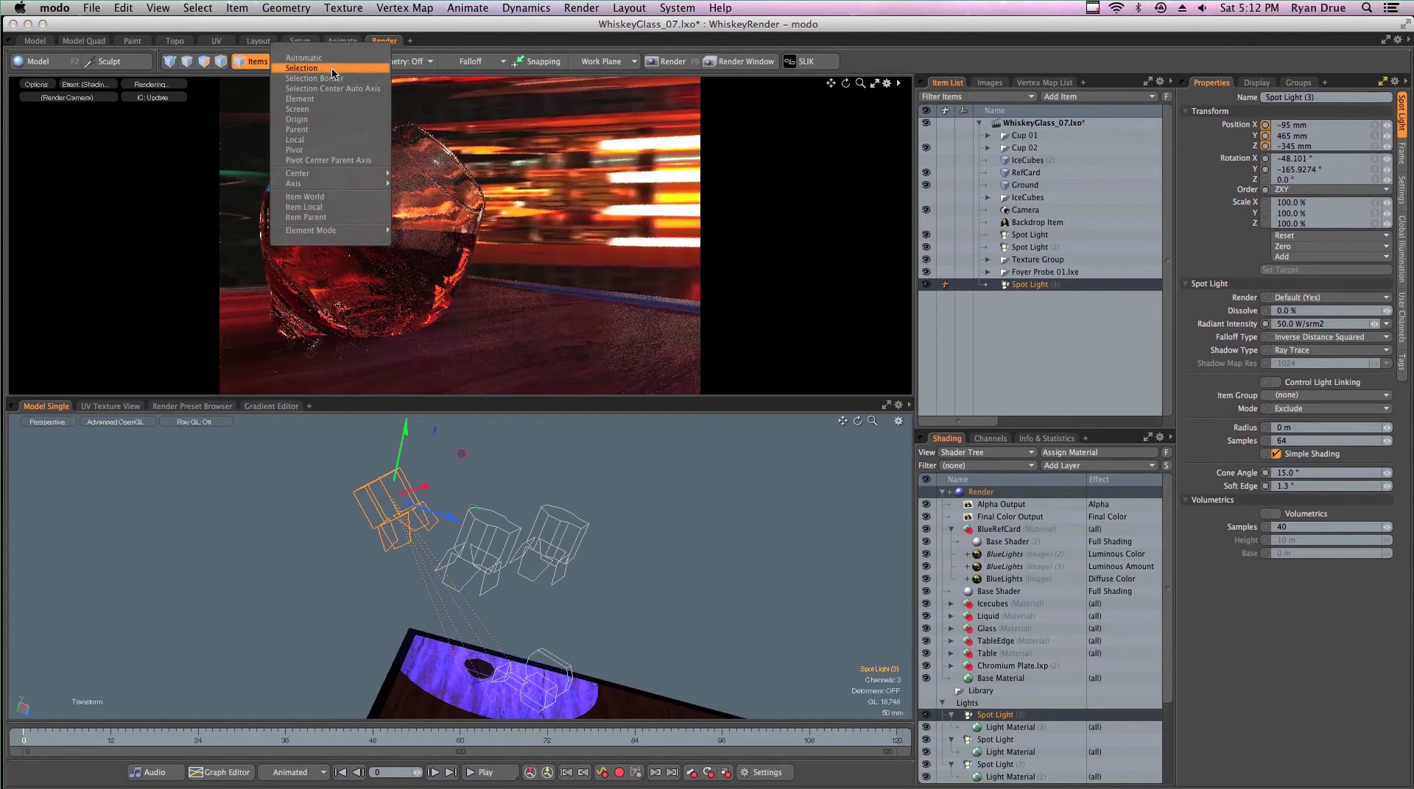
click(331, 69)
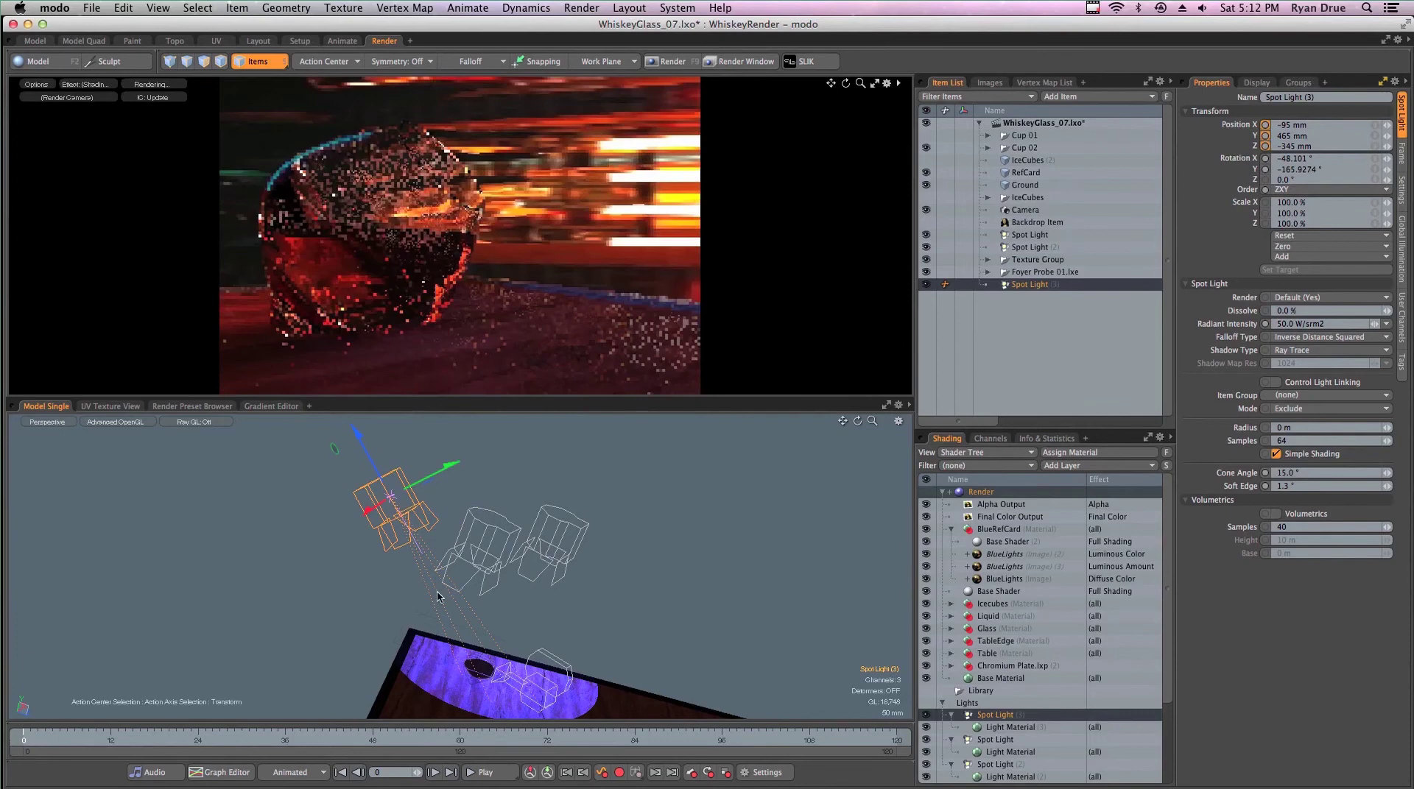
drag(366, 453, 492, 659)
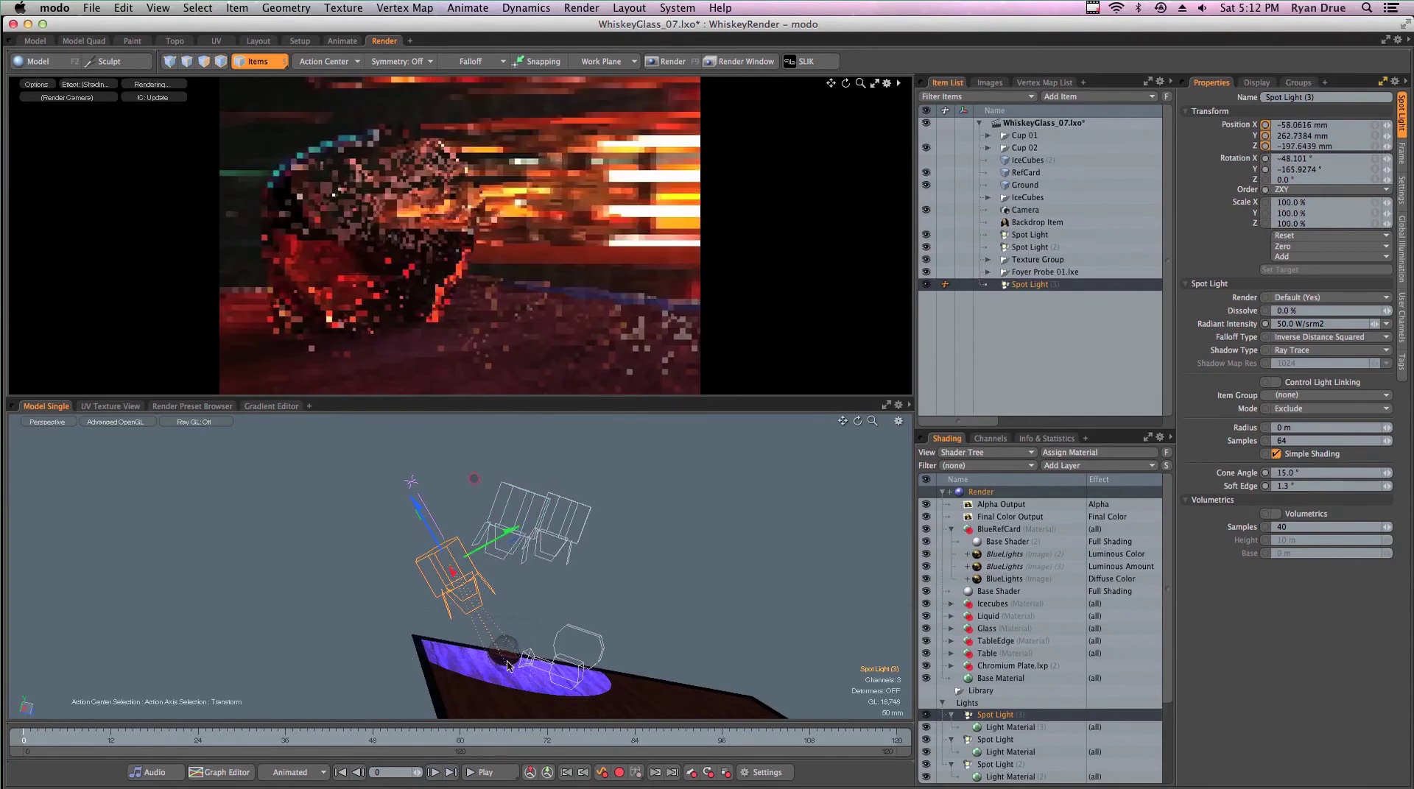
alt+drag(590, 557, 463, 483)
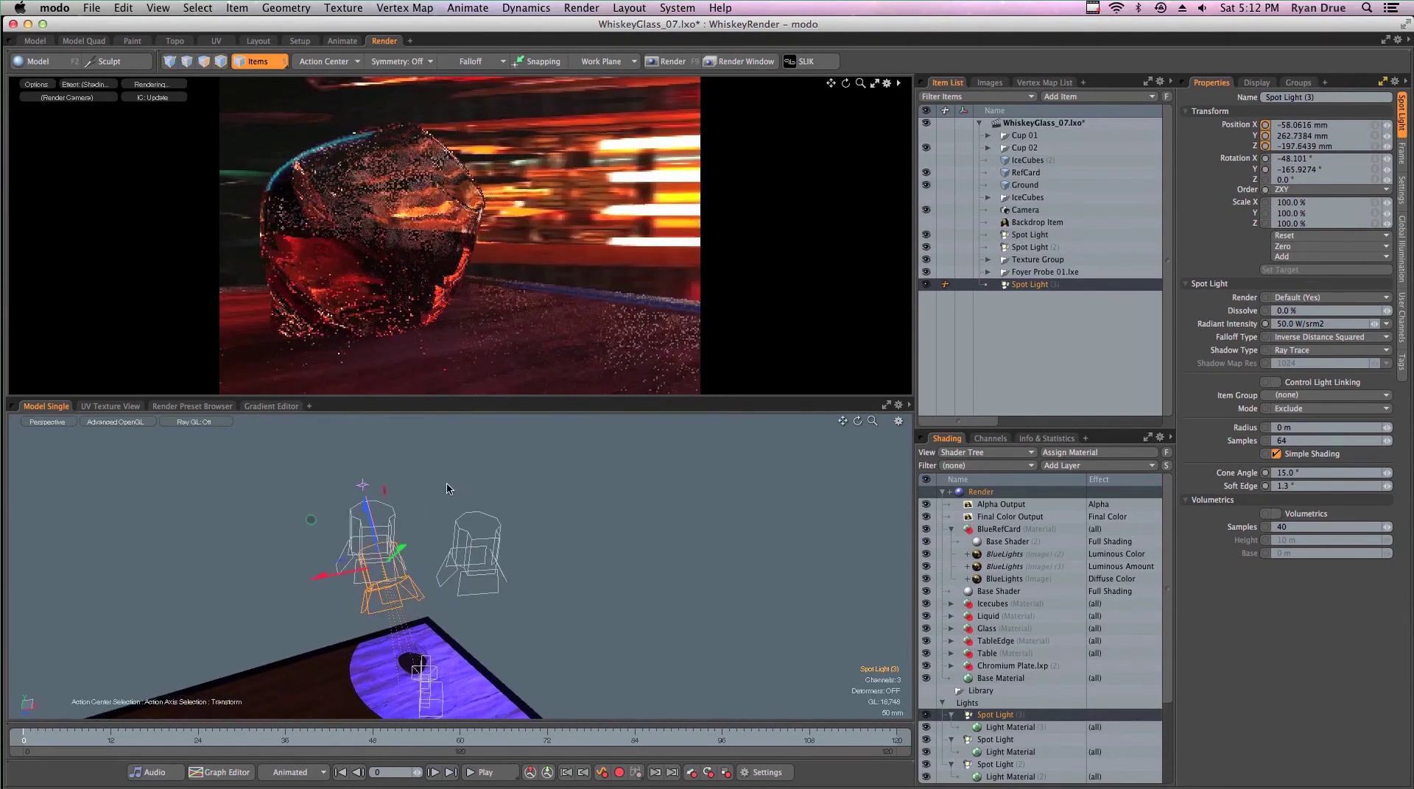
key(space)
click(584, 8)
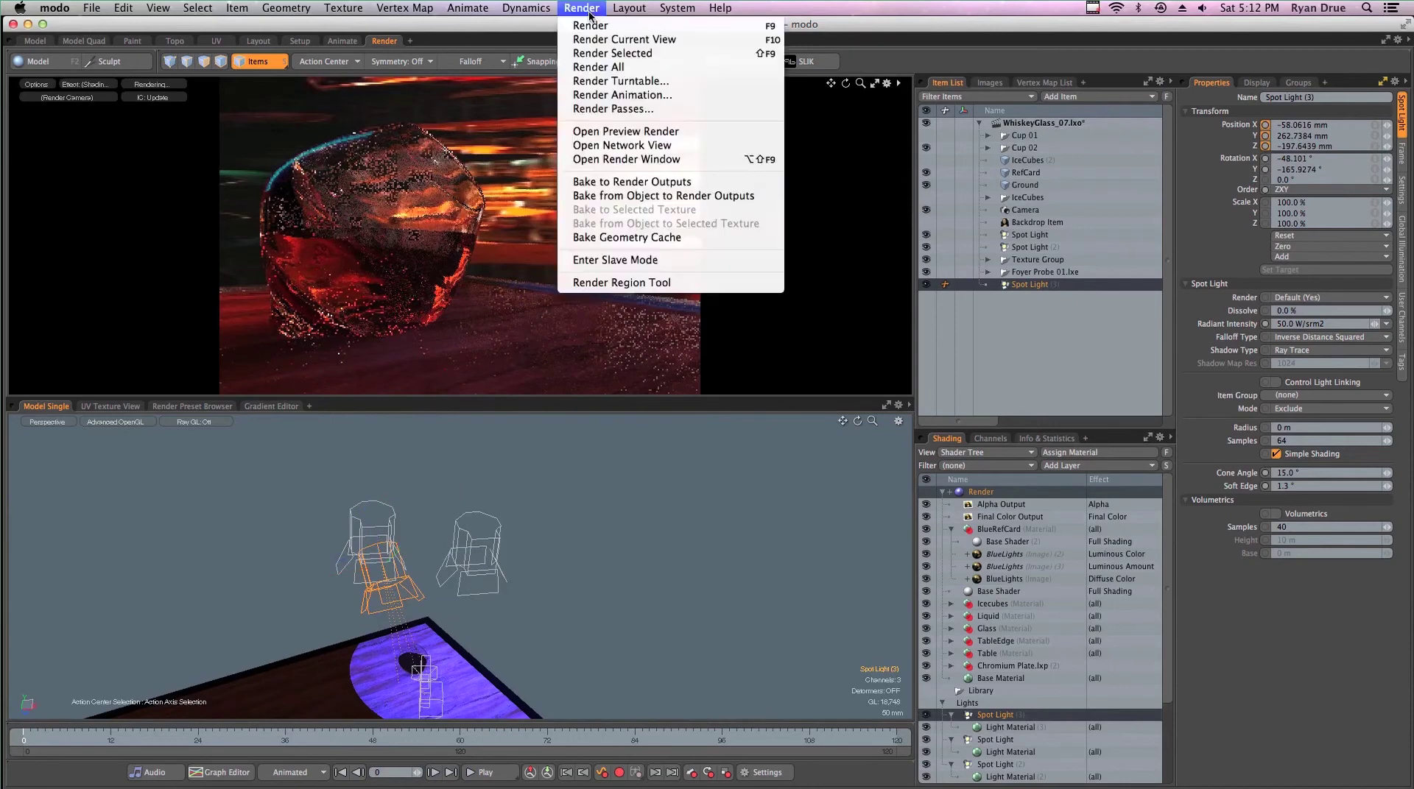
click(592, 25)
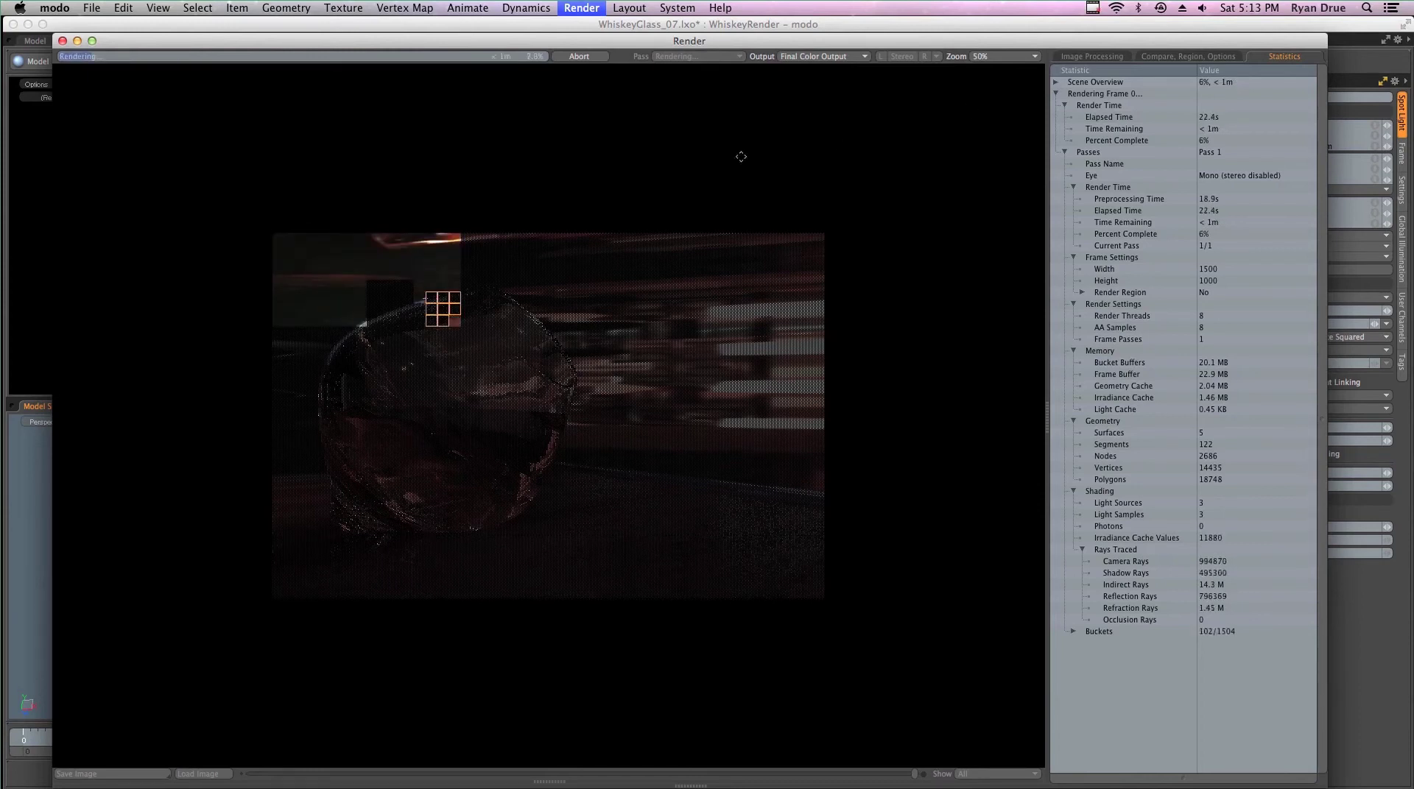
click(579, 56)
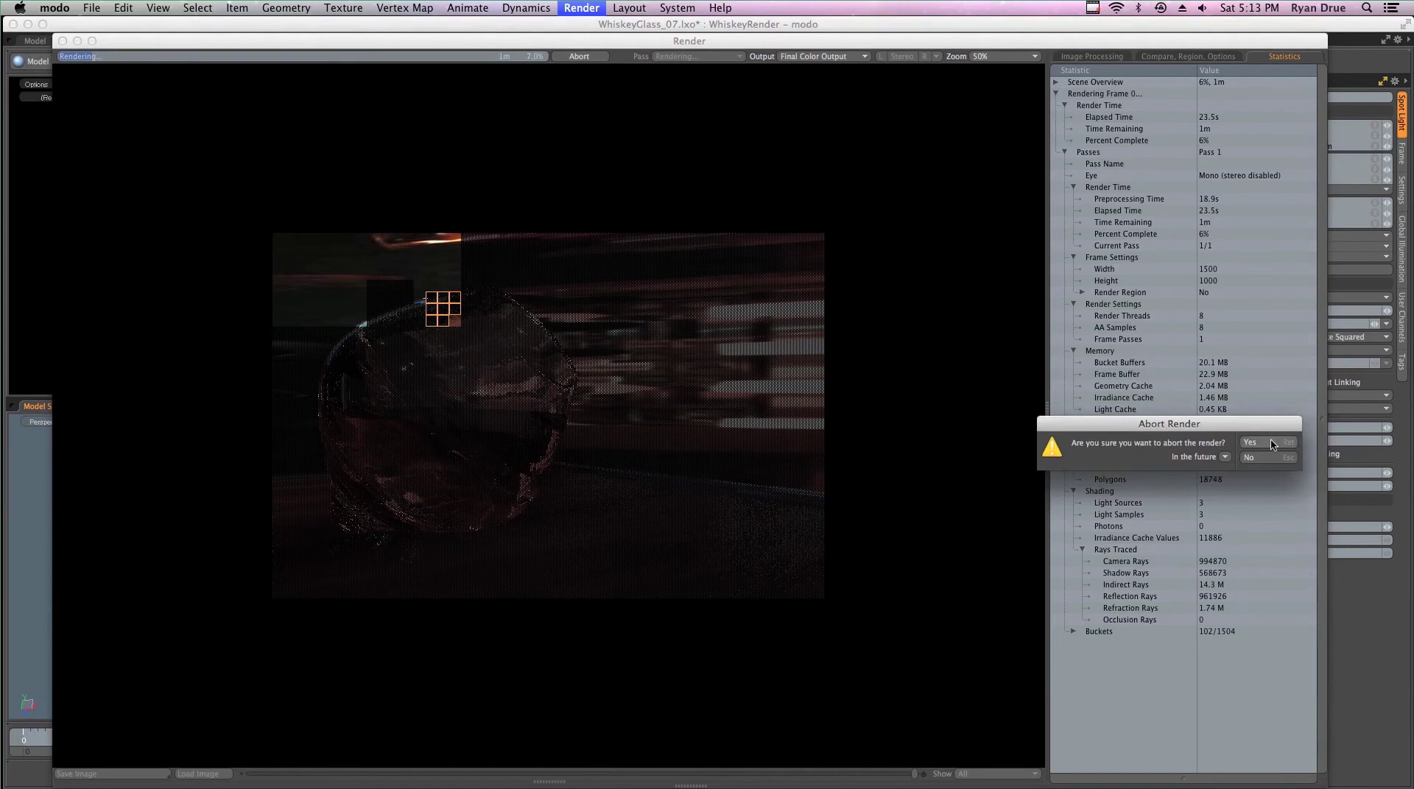
key(Return)
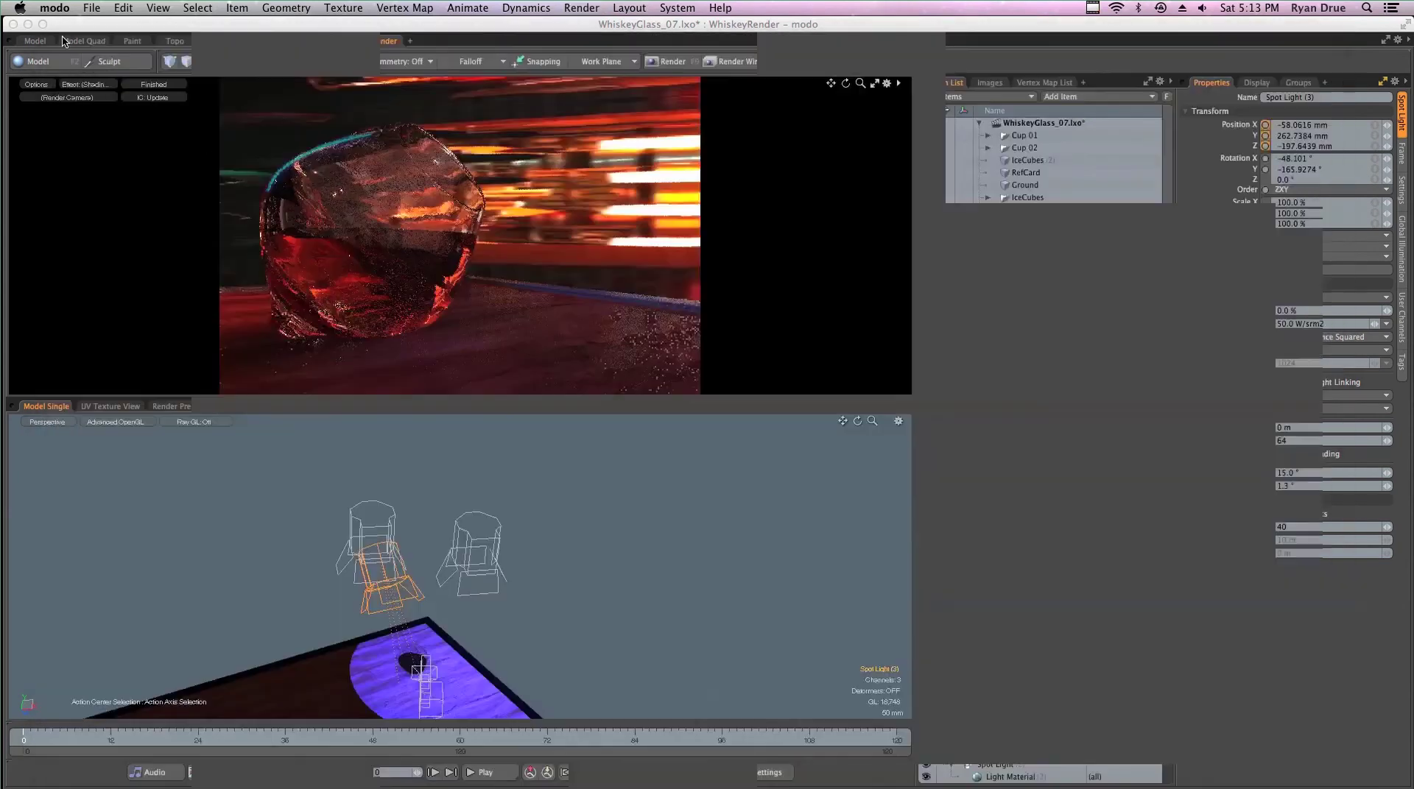
- Rotate and move Spot Light (3) to 21.61, 281.27, -166.13 mm, aimed at the glass
click(63, 41)
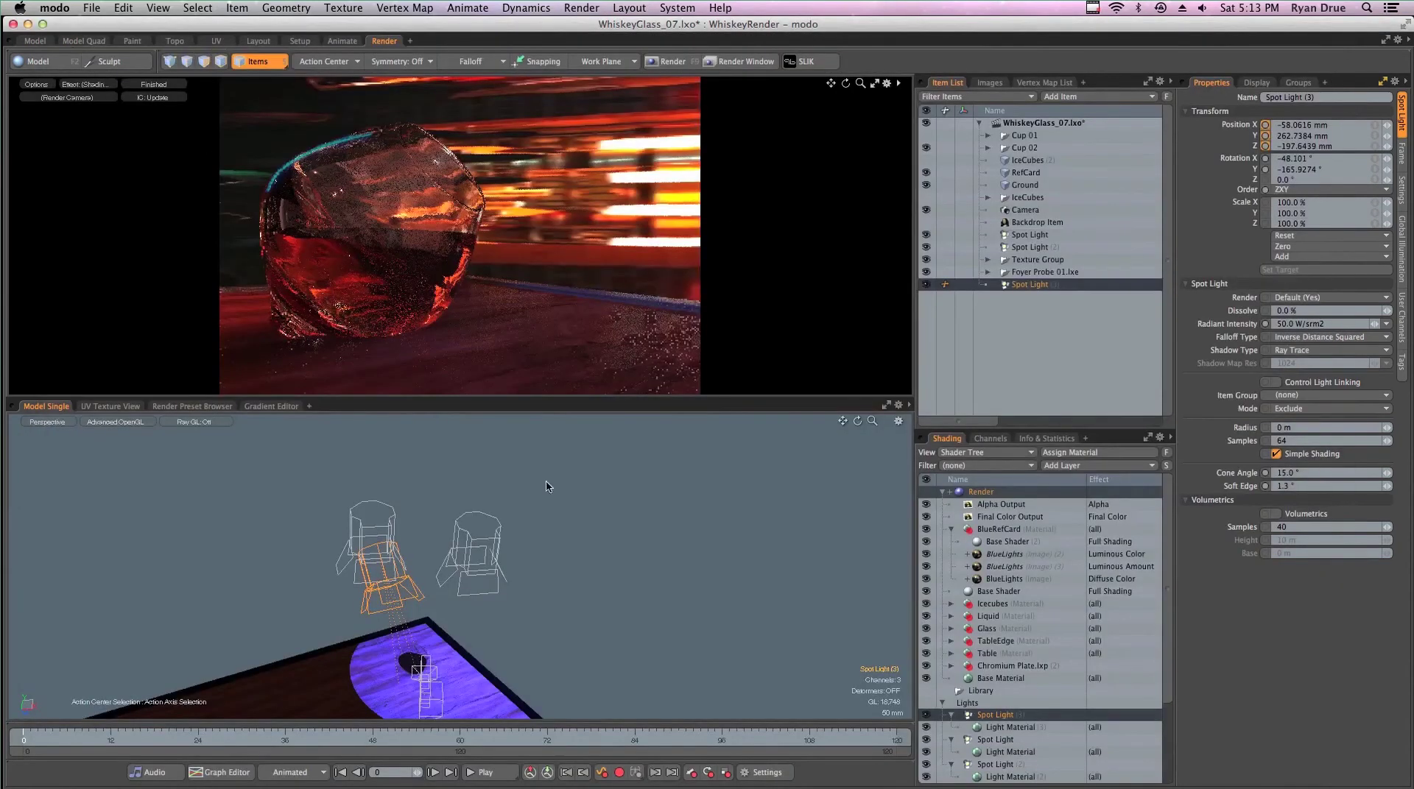
key(y)
drag(472, 587, 494, 526)
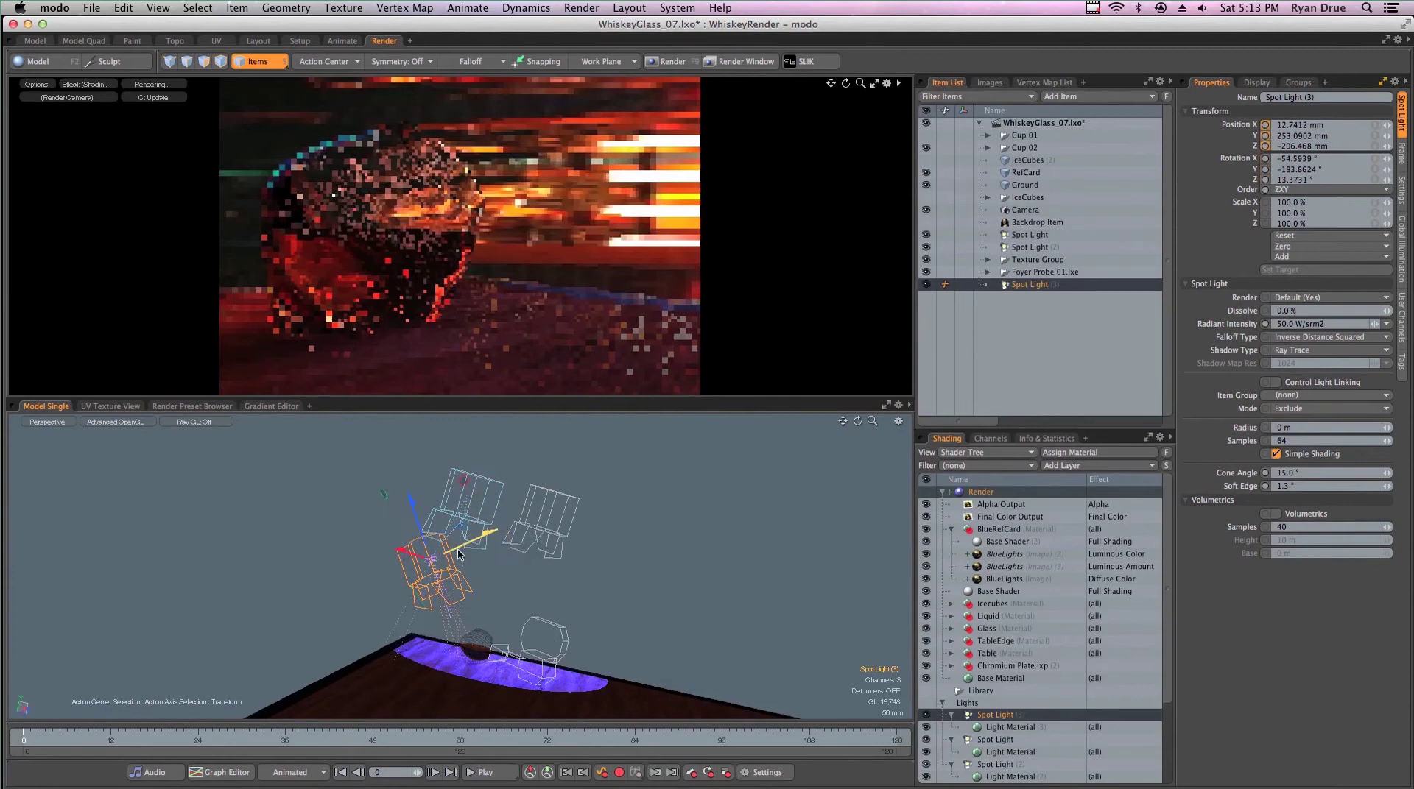
drag(436, 566, 425, 682)
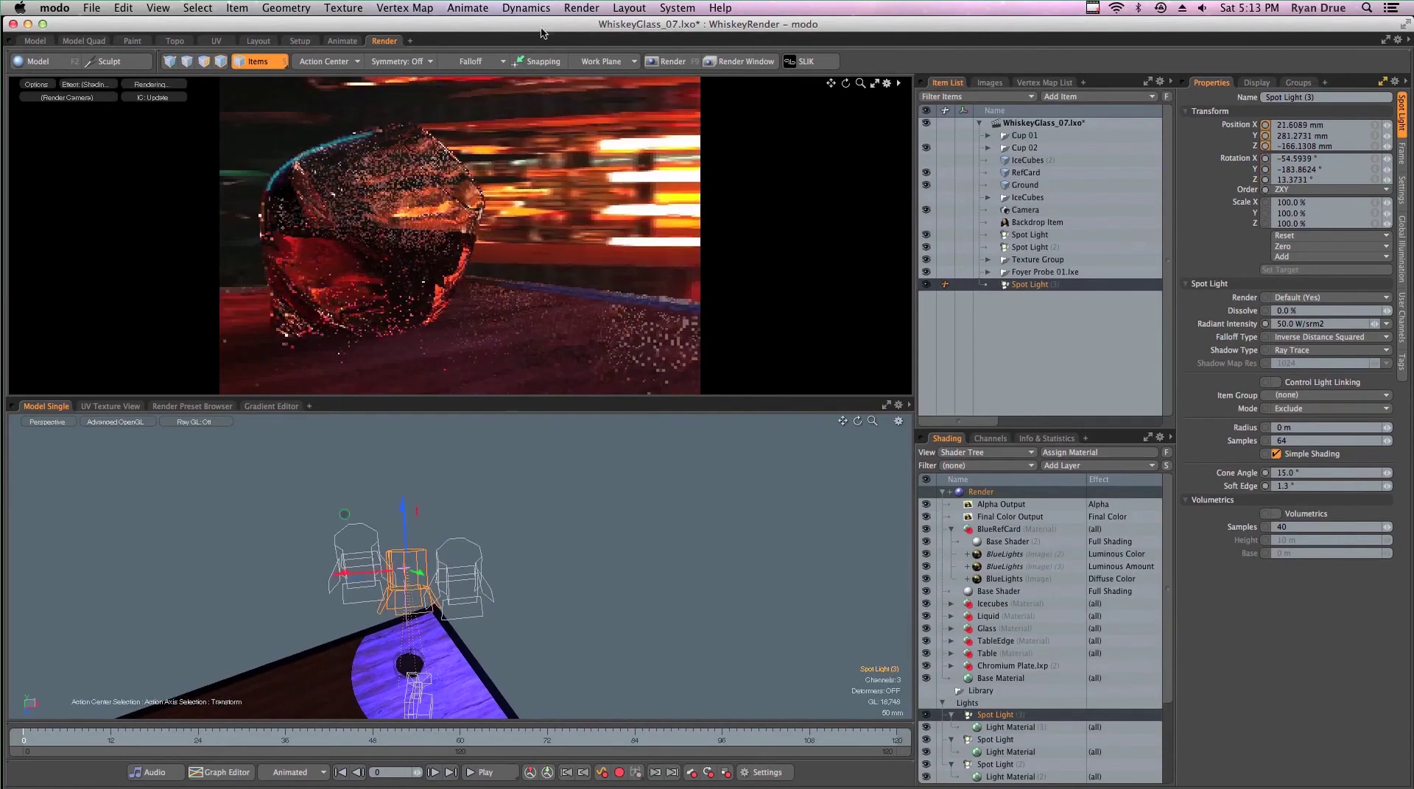
- Render the final 1500×1000 frame showing bright caustics across the table
click(581, 8)
click(589, 28)
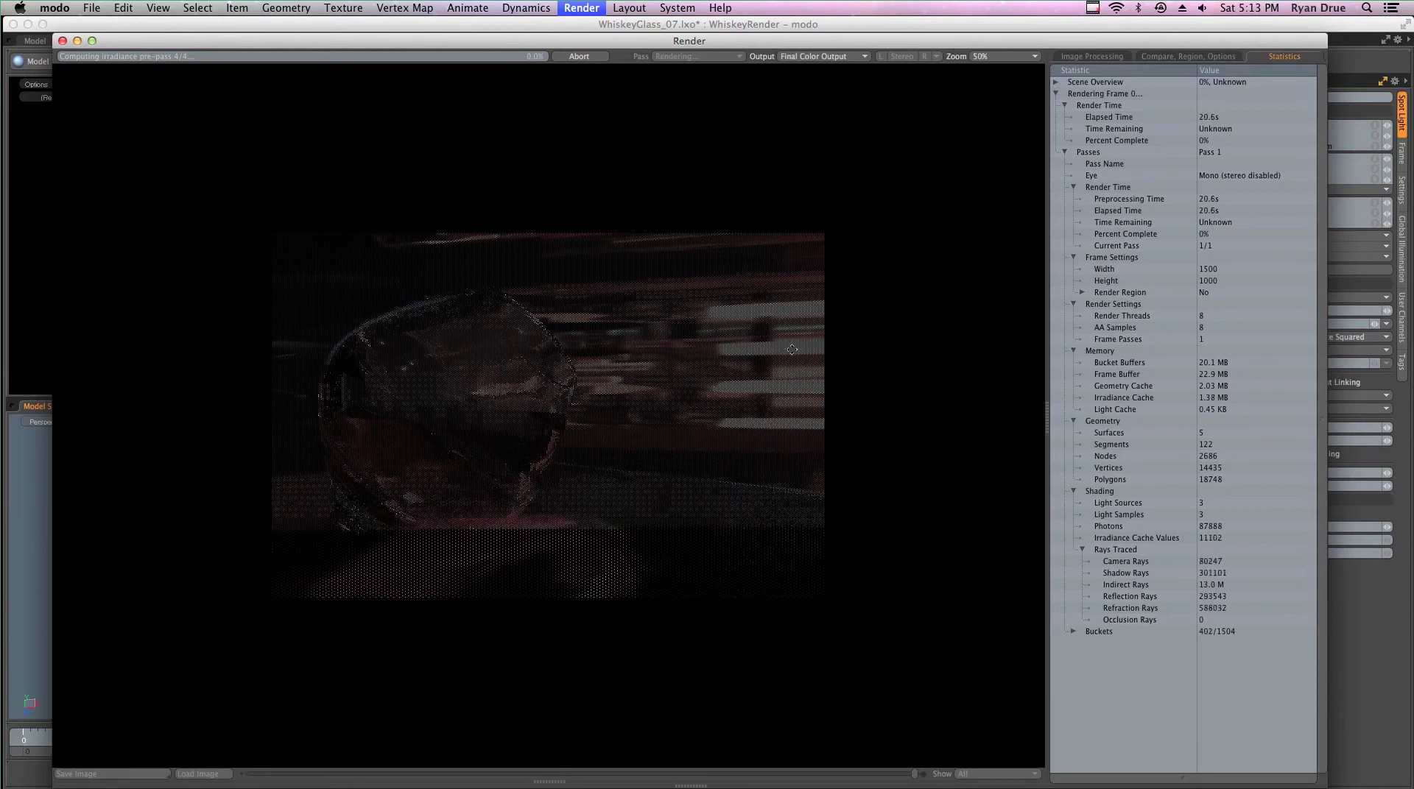
click(1094, 9)
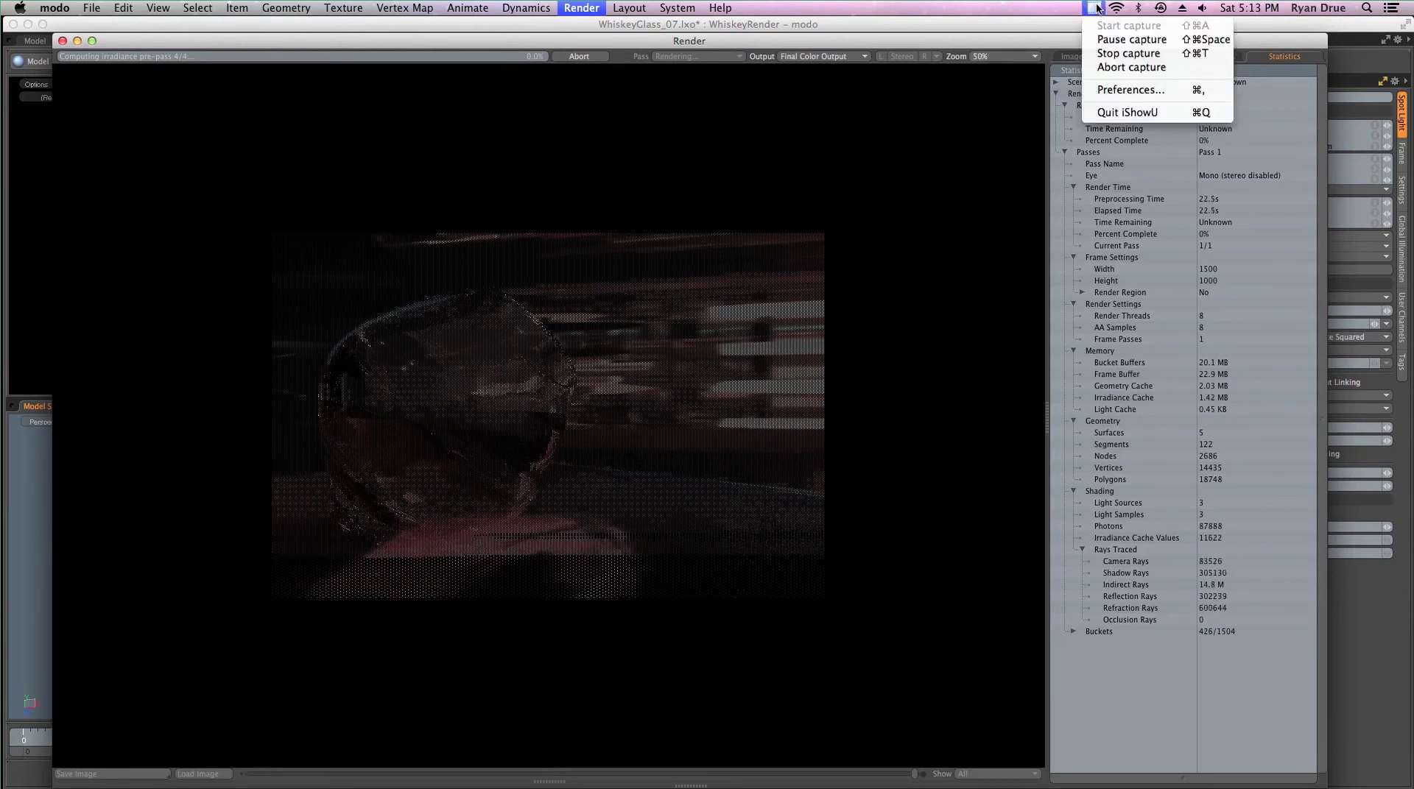
click(1103, 41)
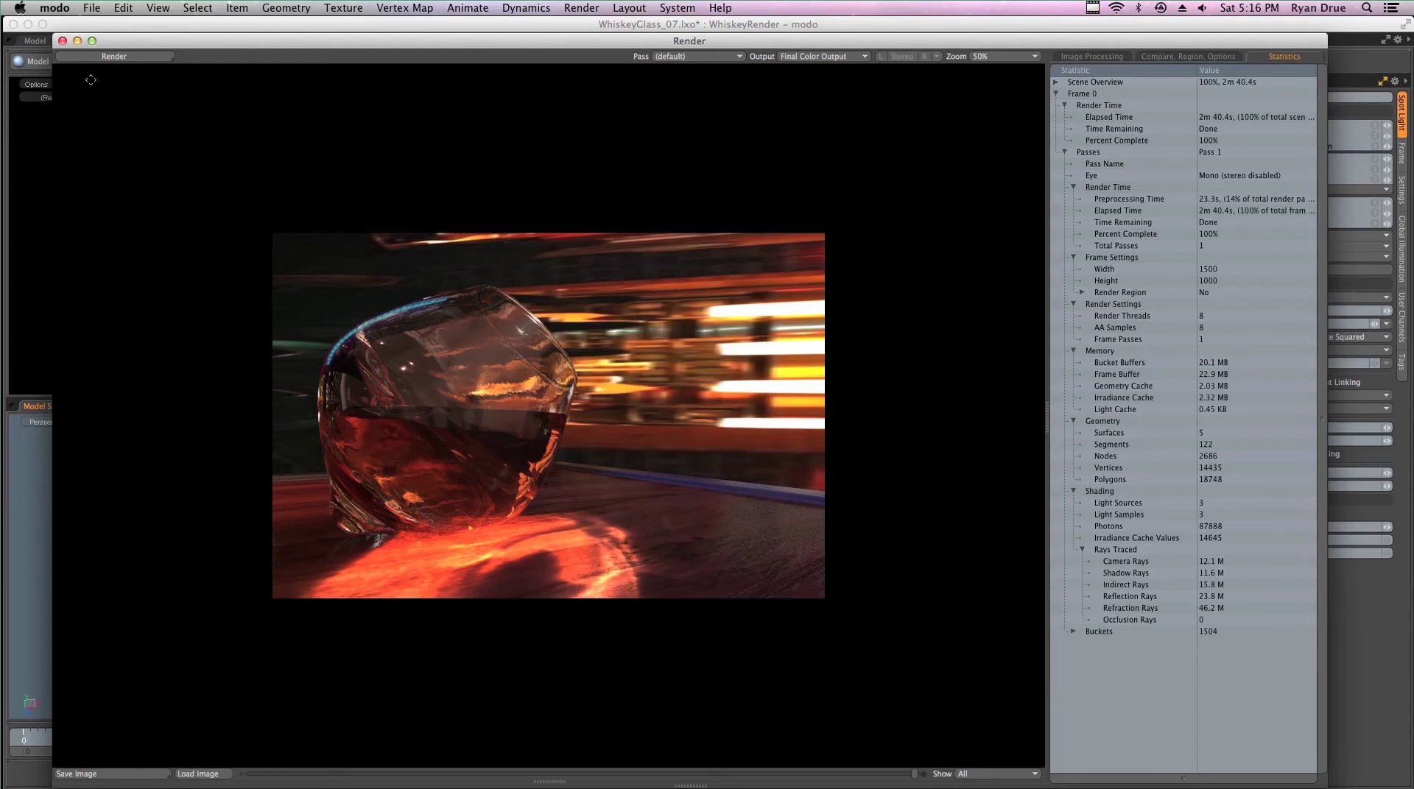
- Close the Render window, leaving Spot Light (4) with its 10° cone above the glass
click(62, 42)
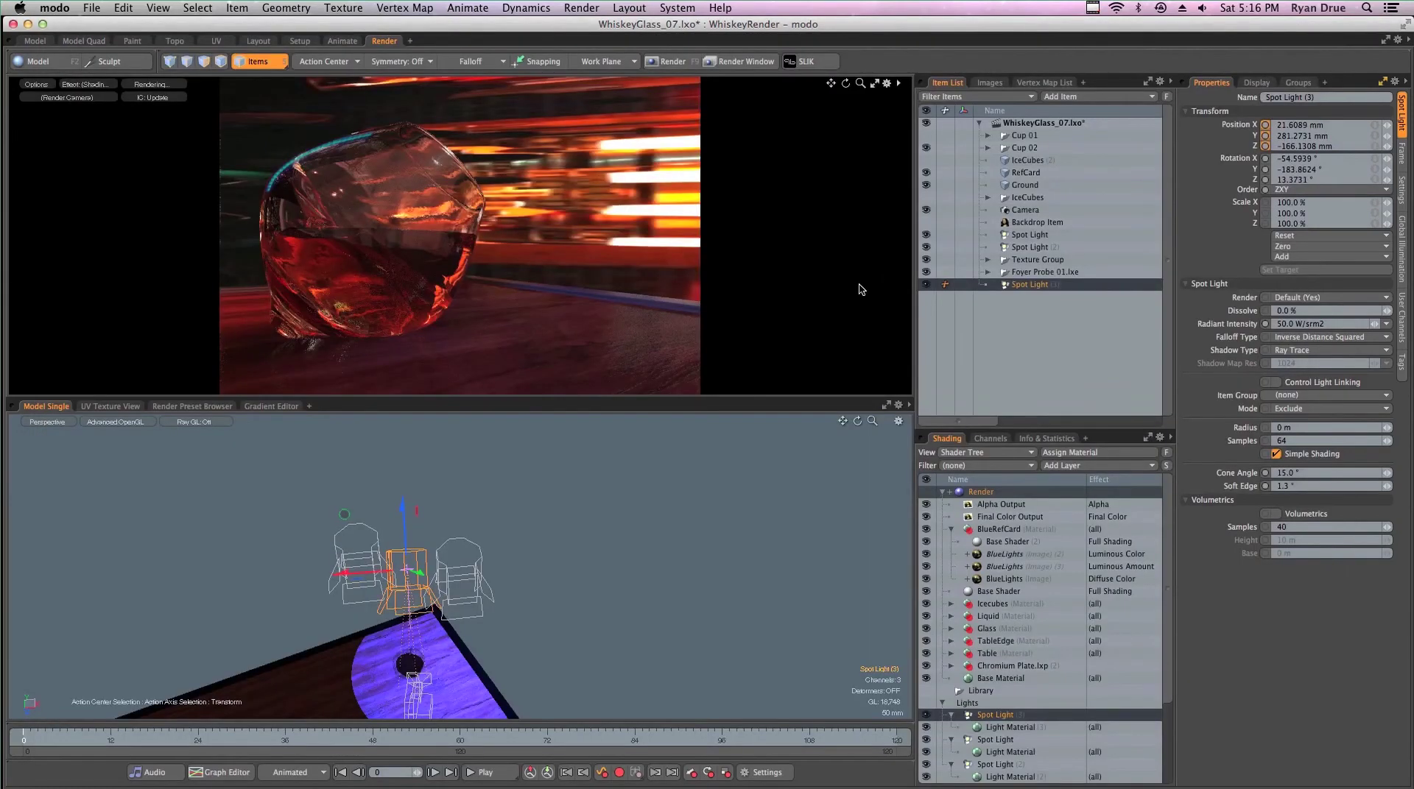
click(1095, 9)
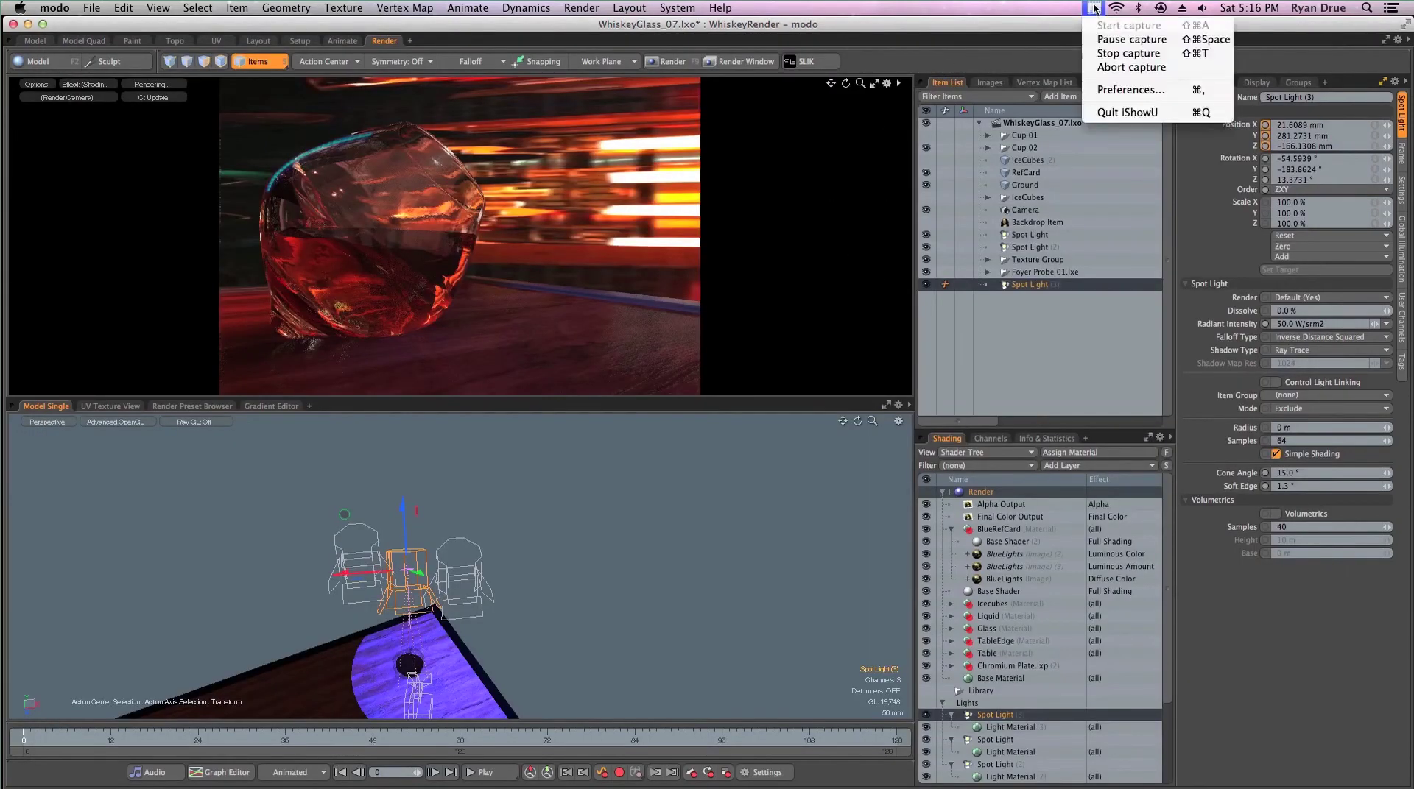
click(1103, 42)
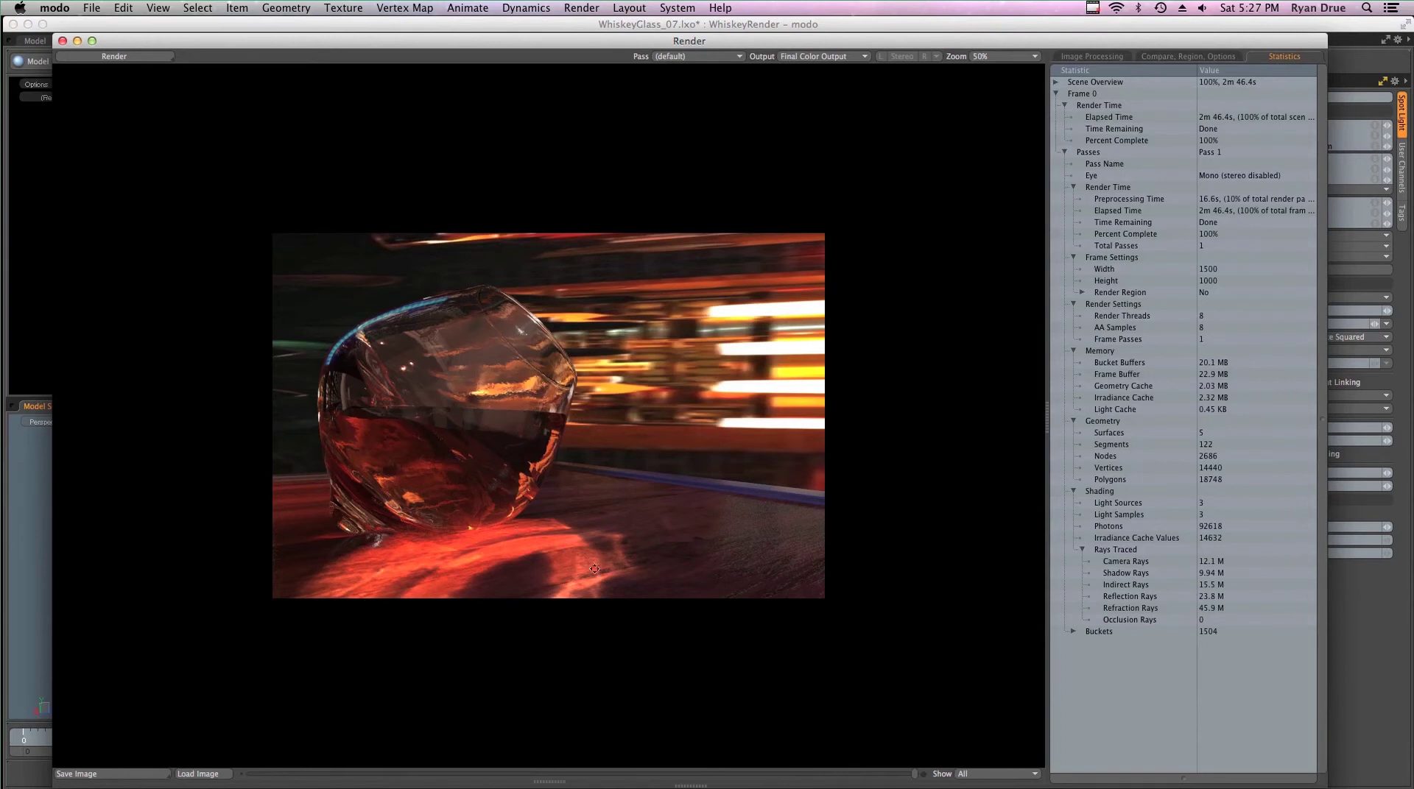
click(63, 41)
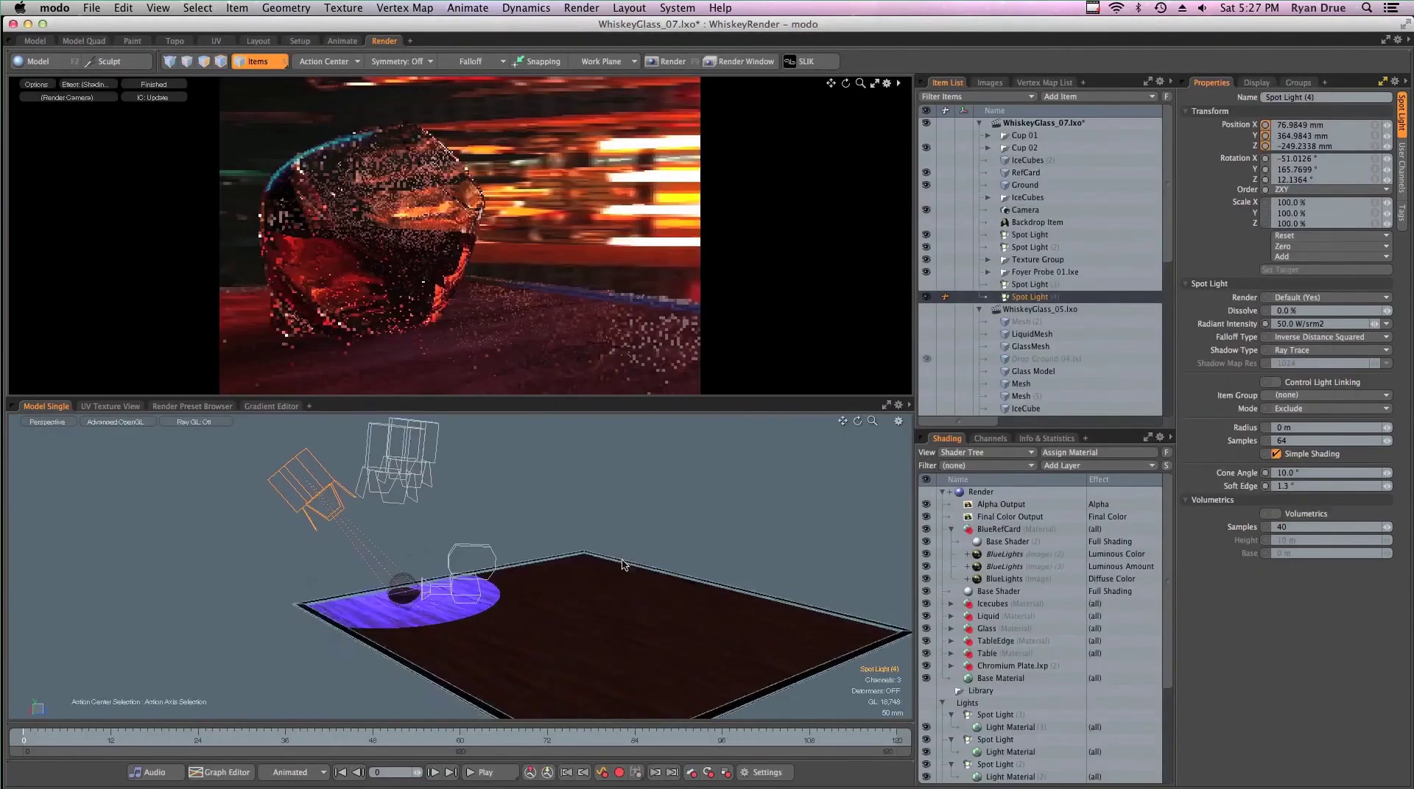
- Orbit and zoom down to a low, close view of the table and glass
alt+drag(623, 565, 900, 607)
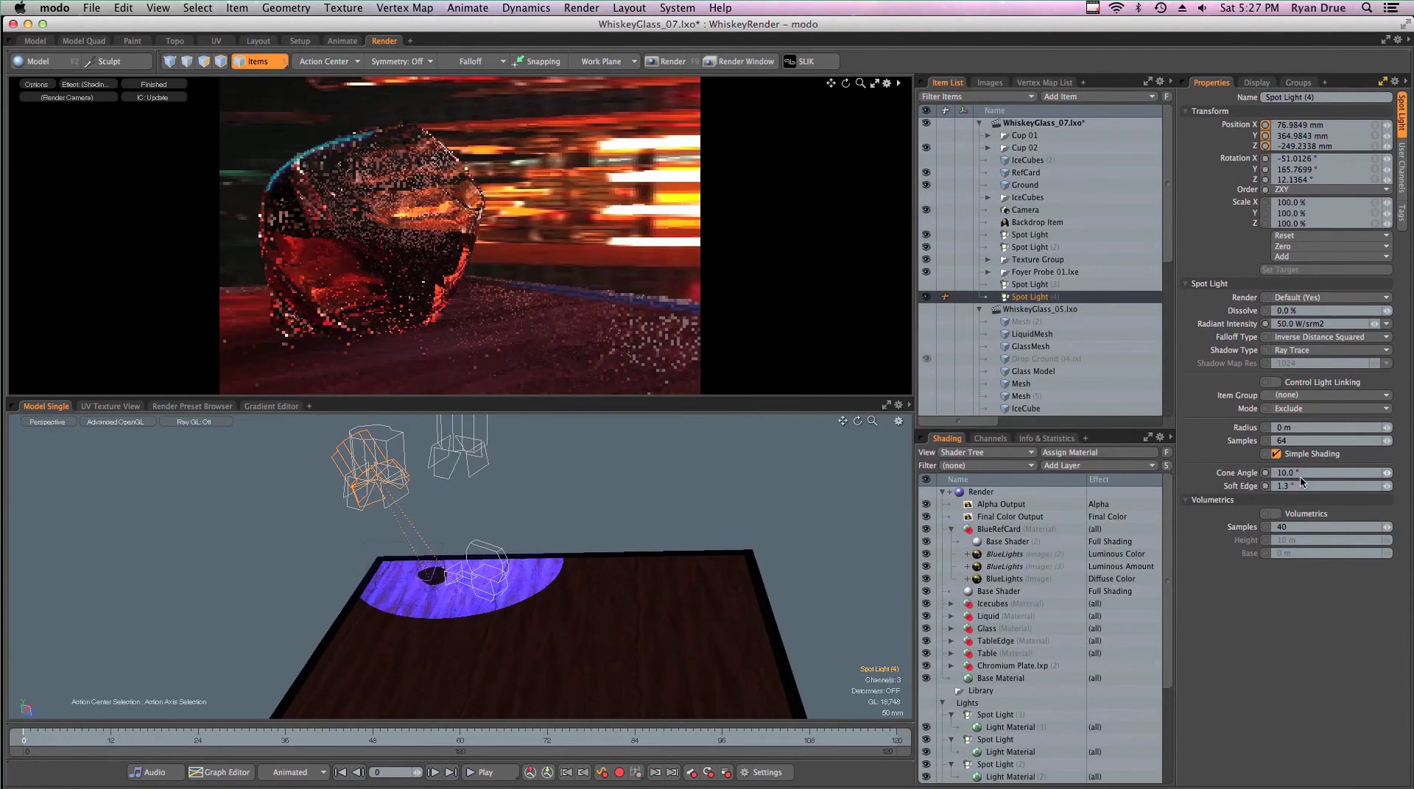
alt+drag(552, 489, 476, 649)
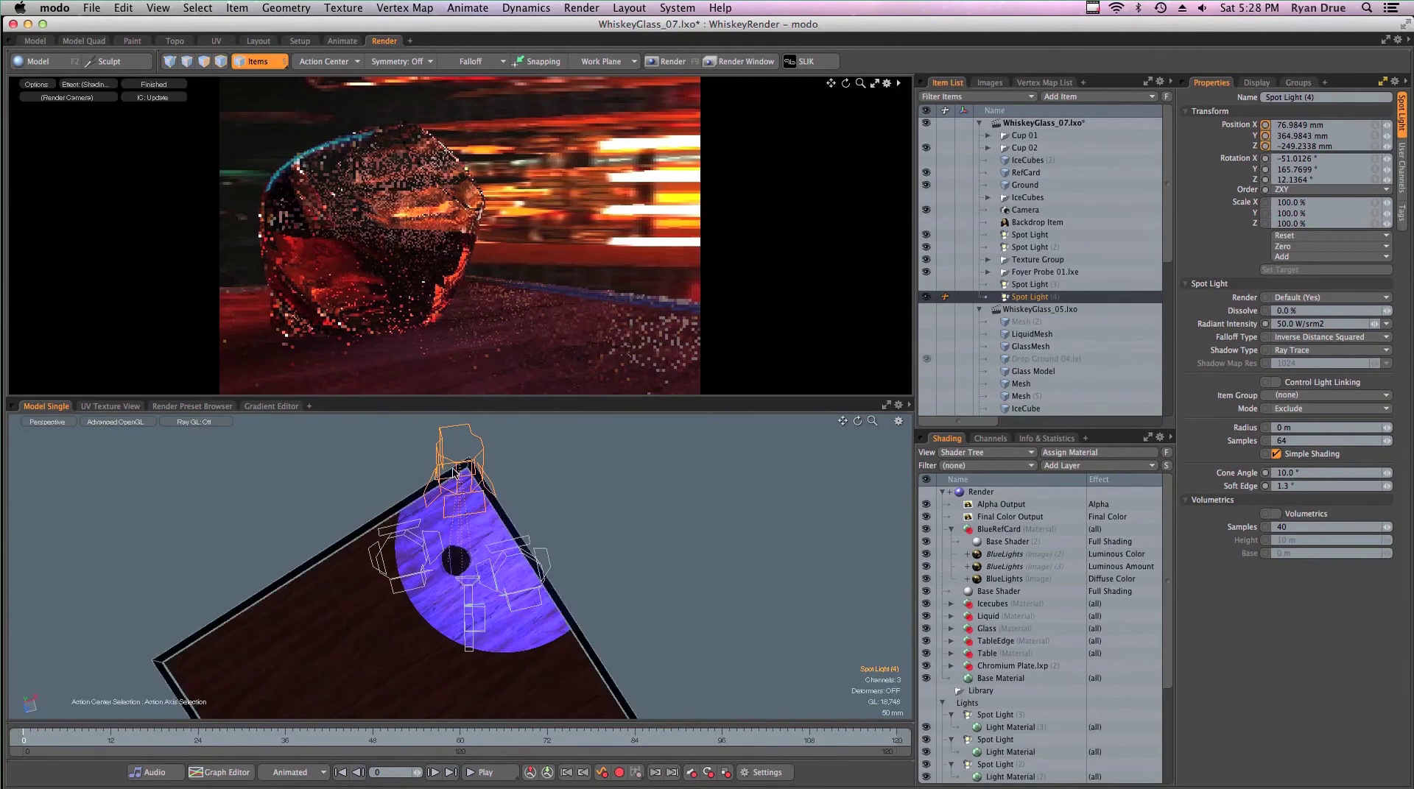
alt+drag(474, 508, 457, 422)
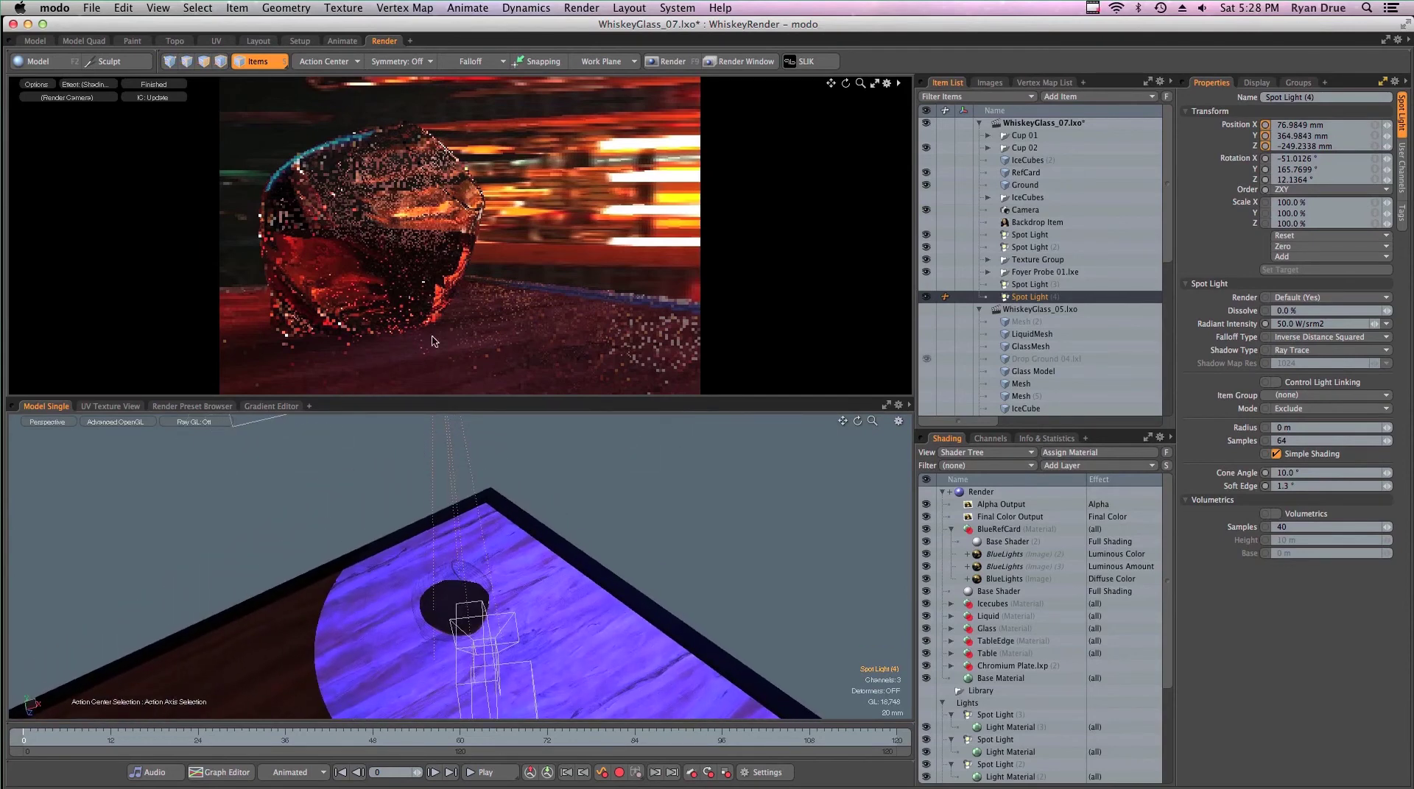
click(581, 7)
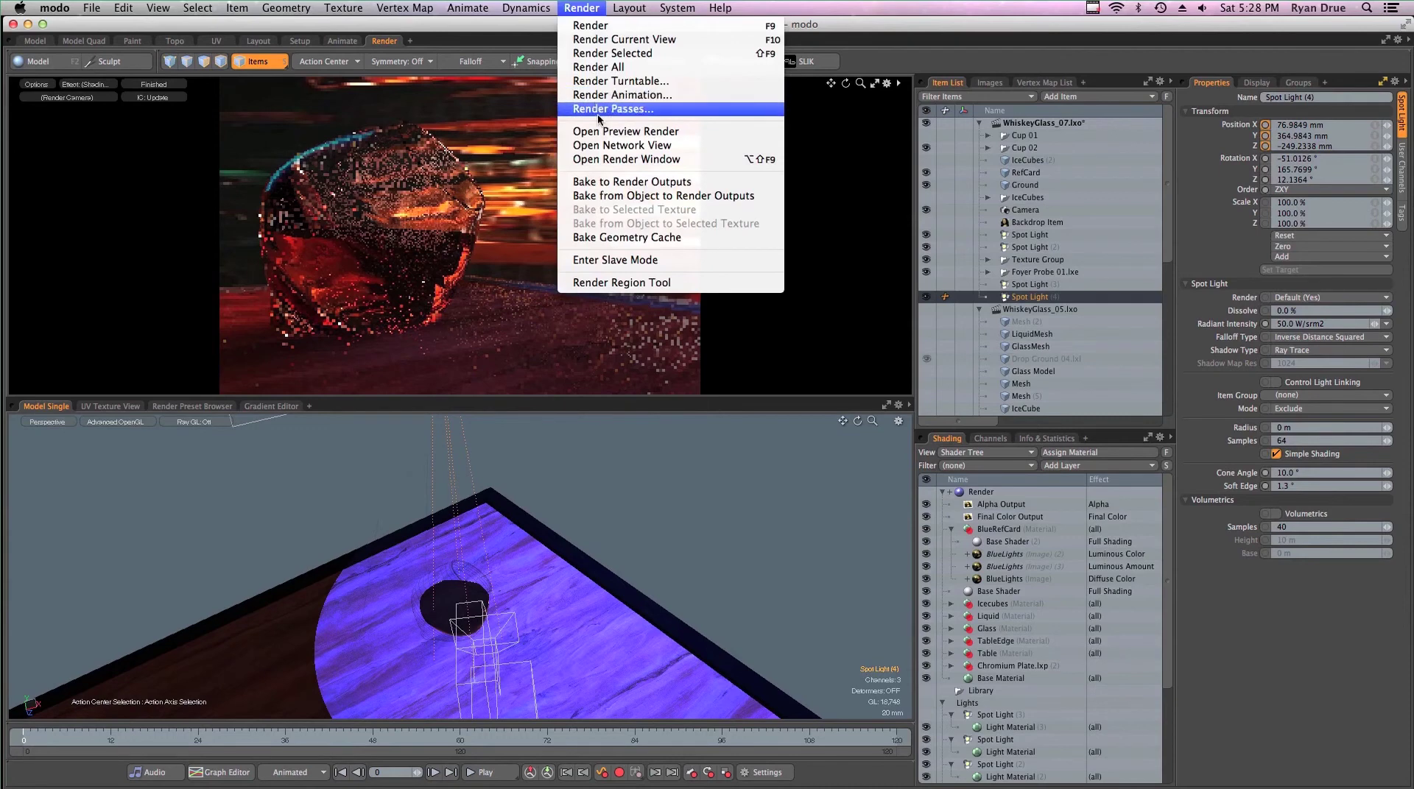
- Review the last render, then make IceCubes (2) visible again
click(600, 159)
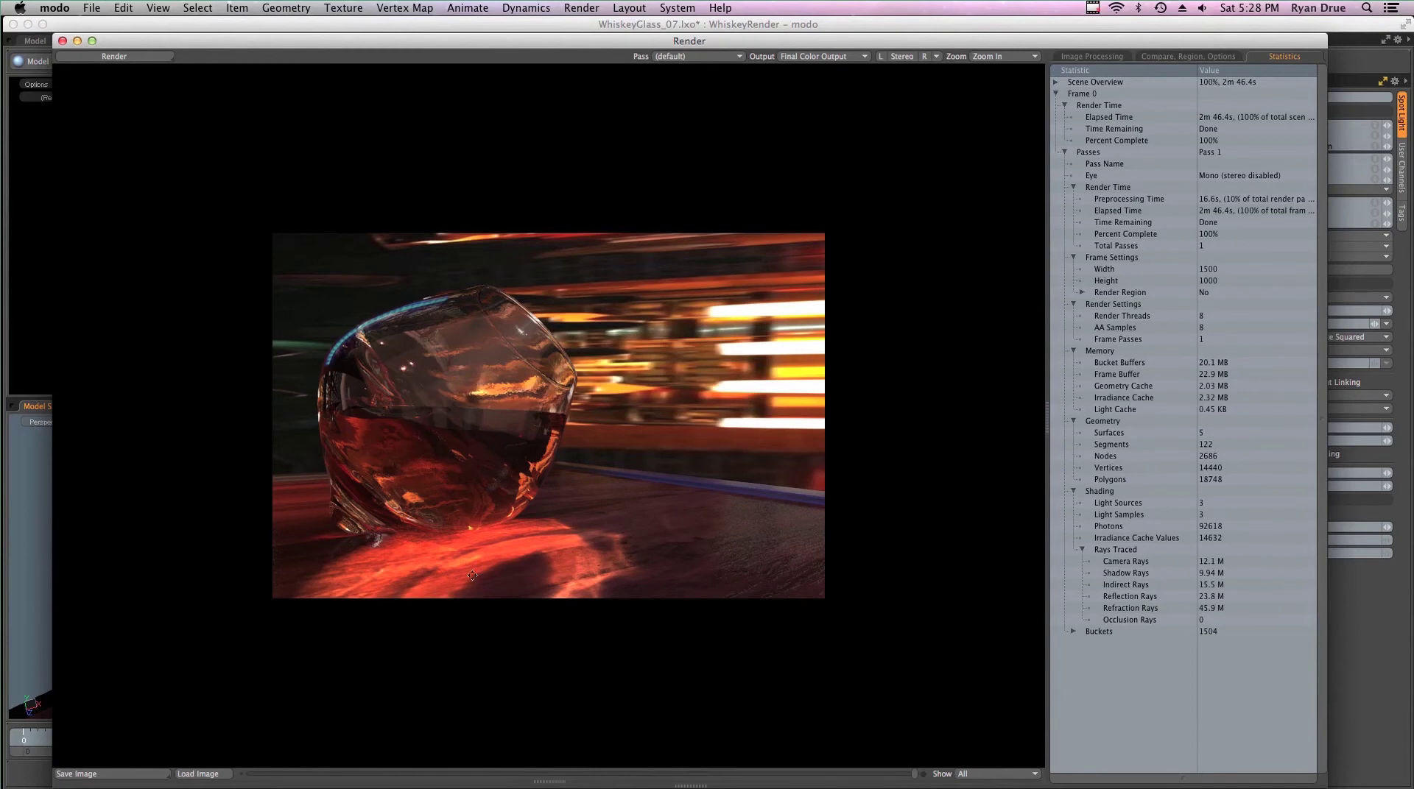
click(63, 41)
click(926, 159)
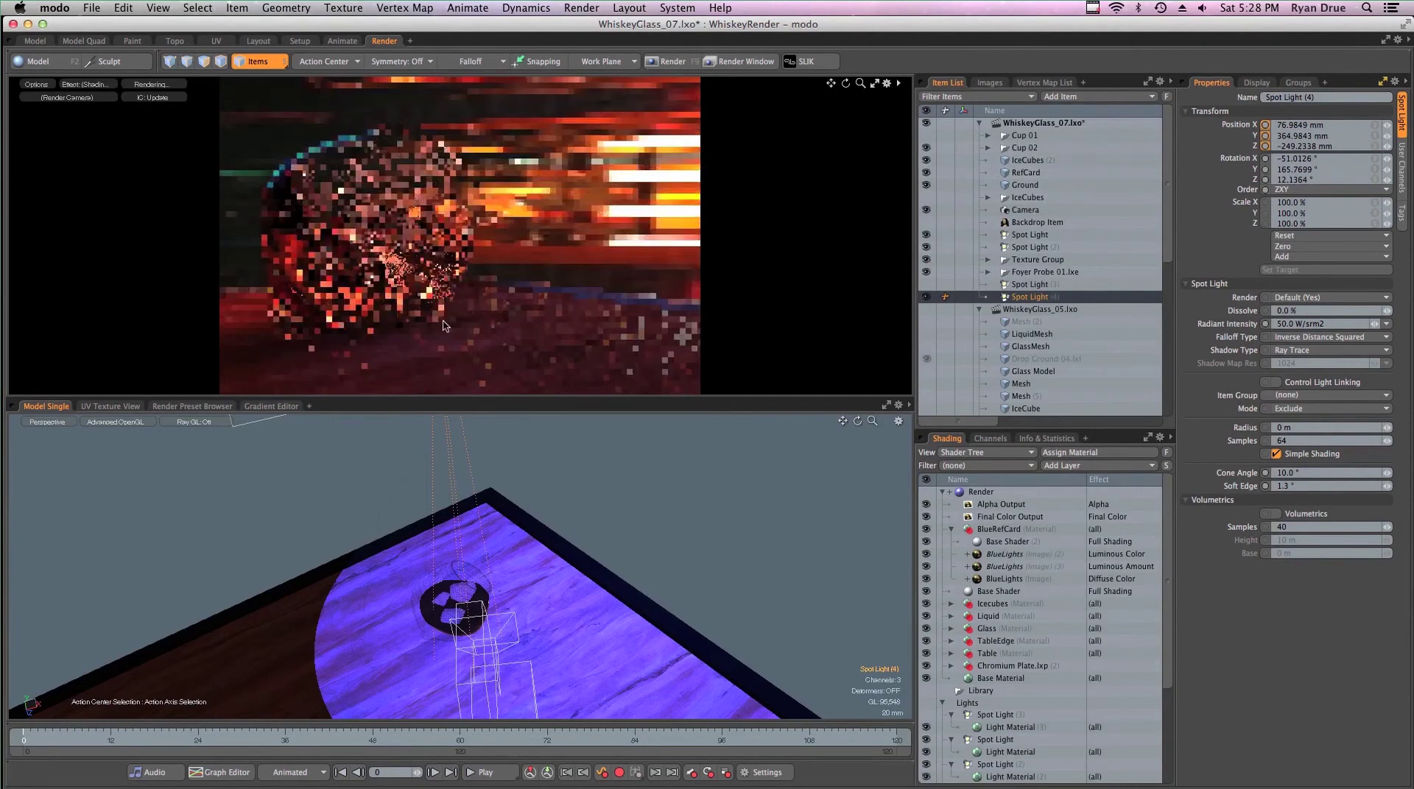
- Start a new final render with the ice cubes included
click(581, 8)
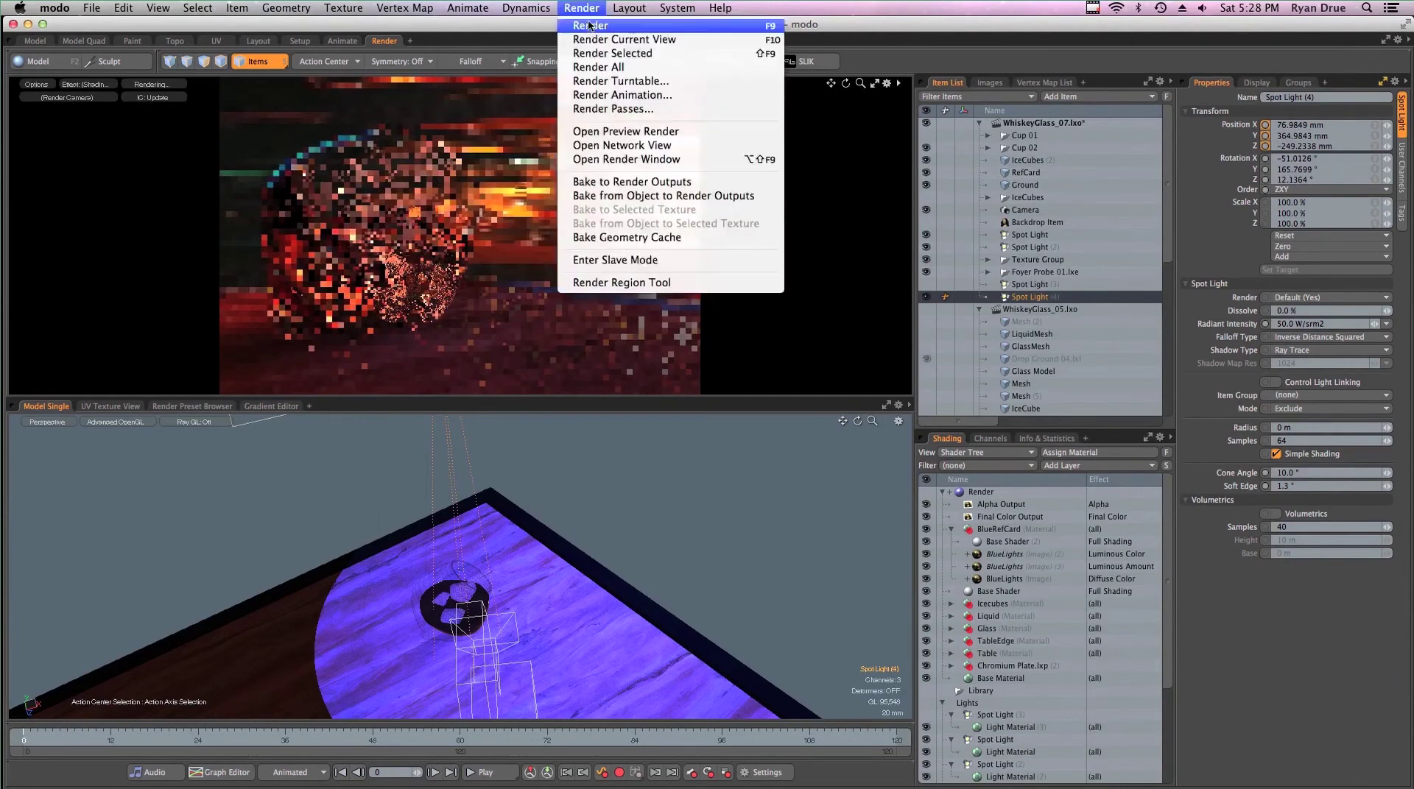
click(581, 37)
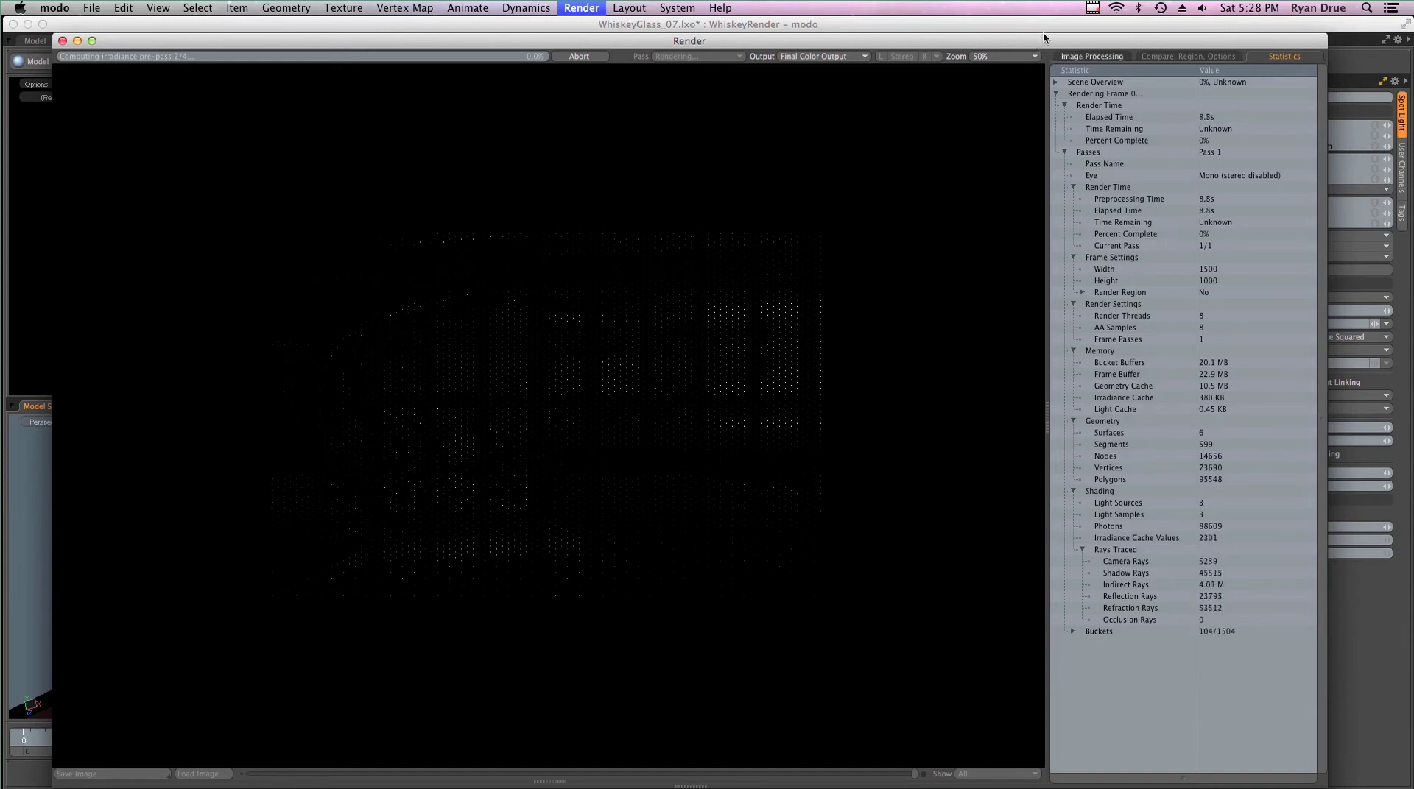
click(1092, 8)
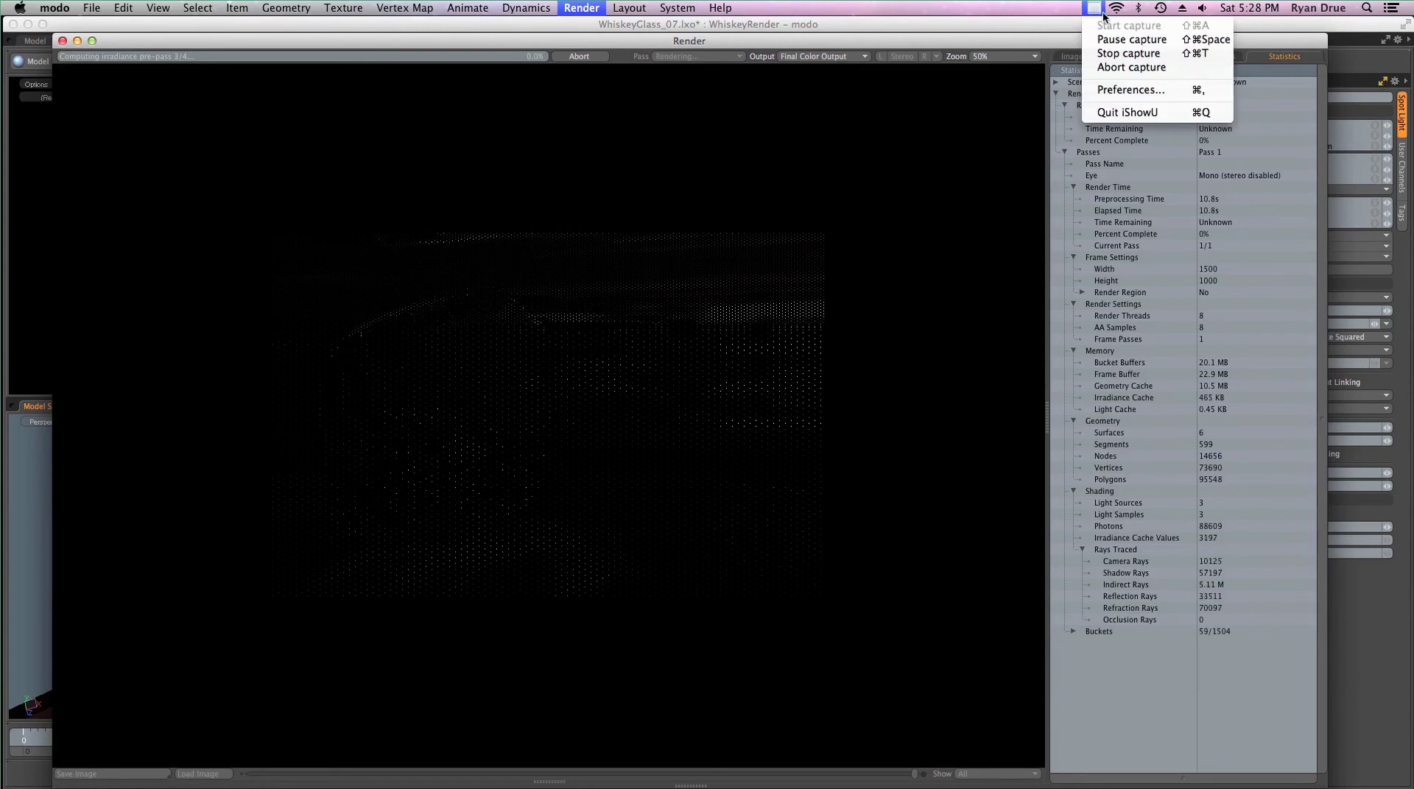
click(1107, 39)
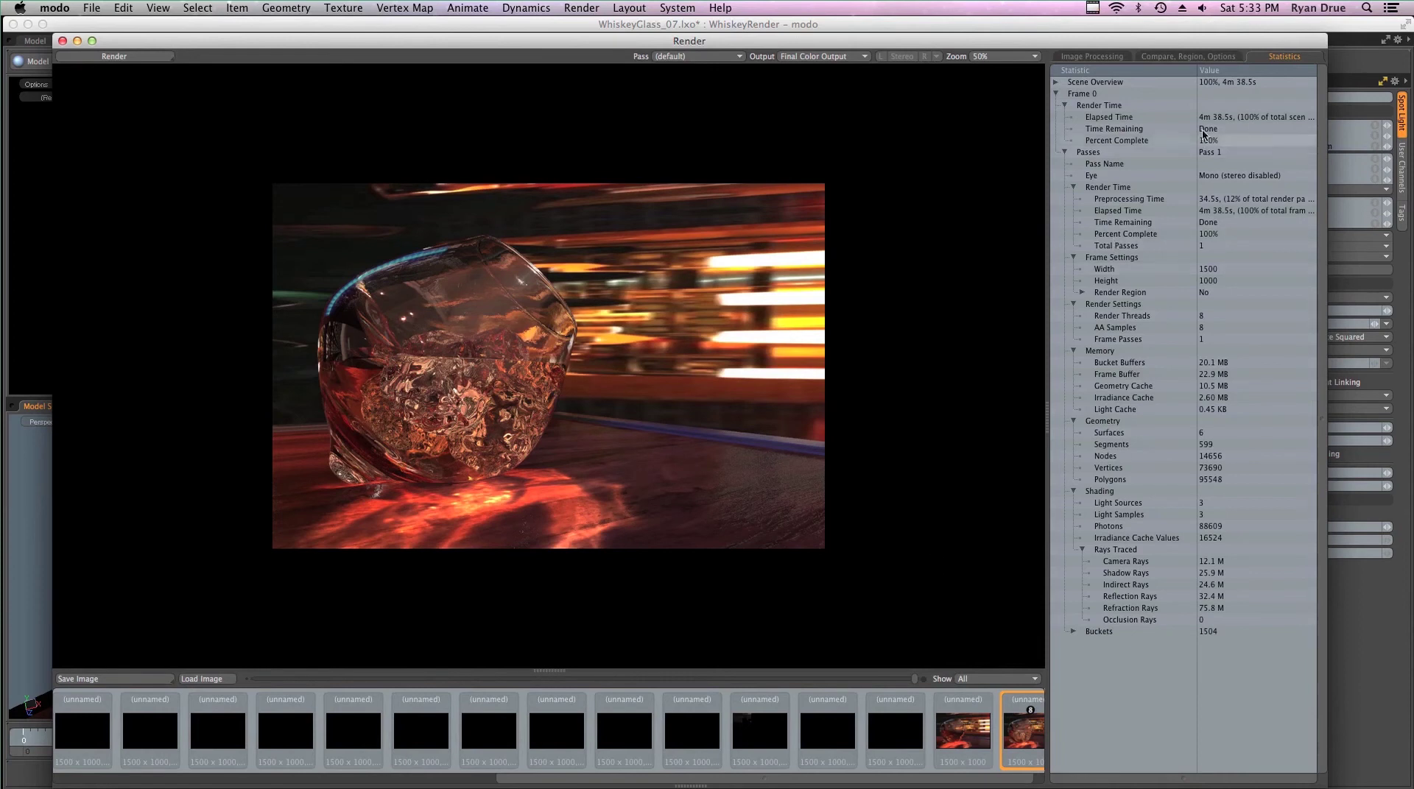
- Compare the earlier render without ice against the newest render with ice
click(967, 733)
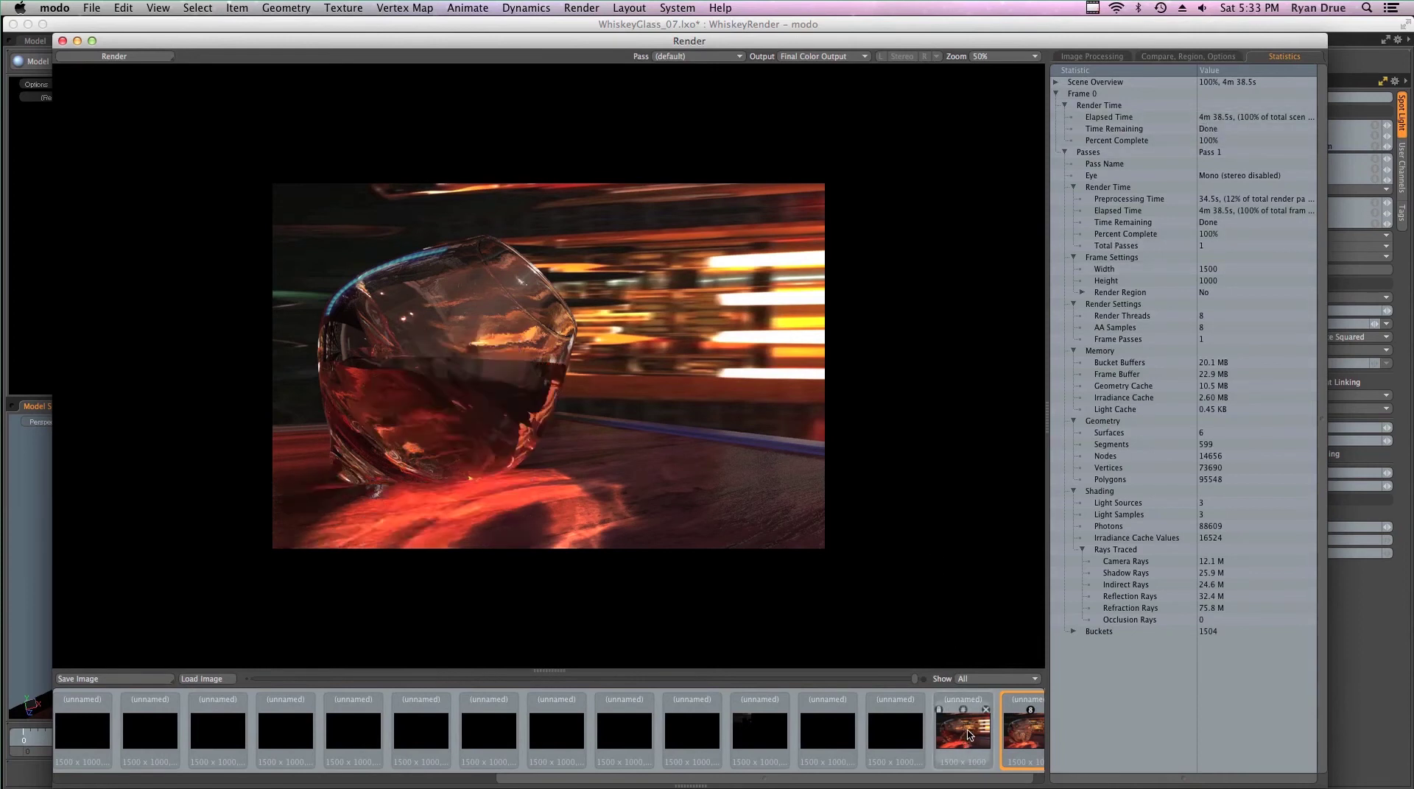
click(1023, 735)
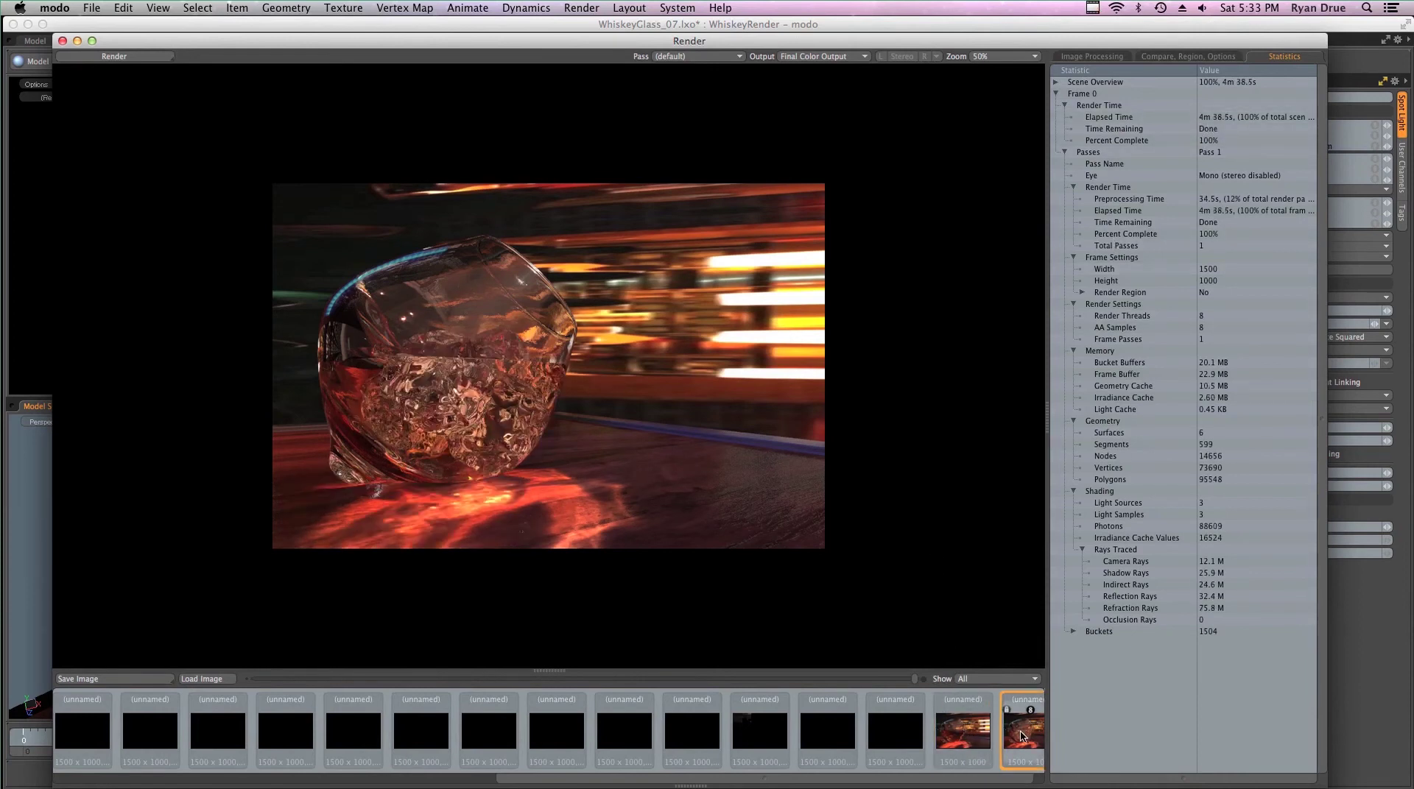
click(977, 737)
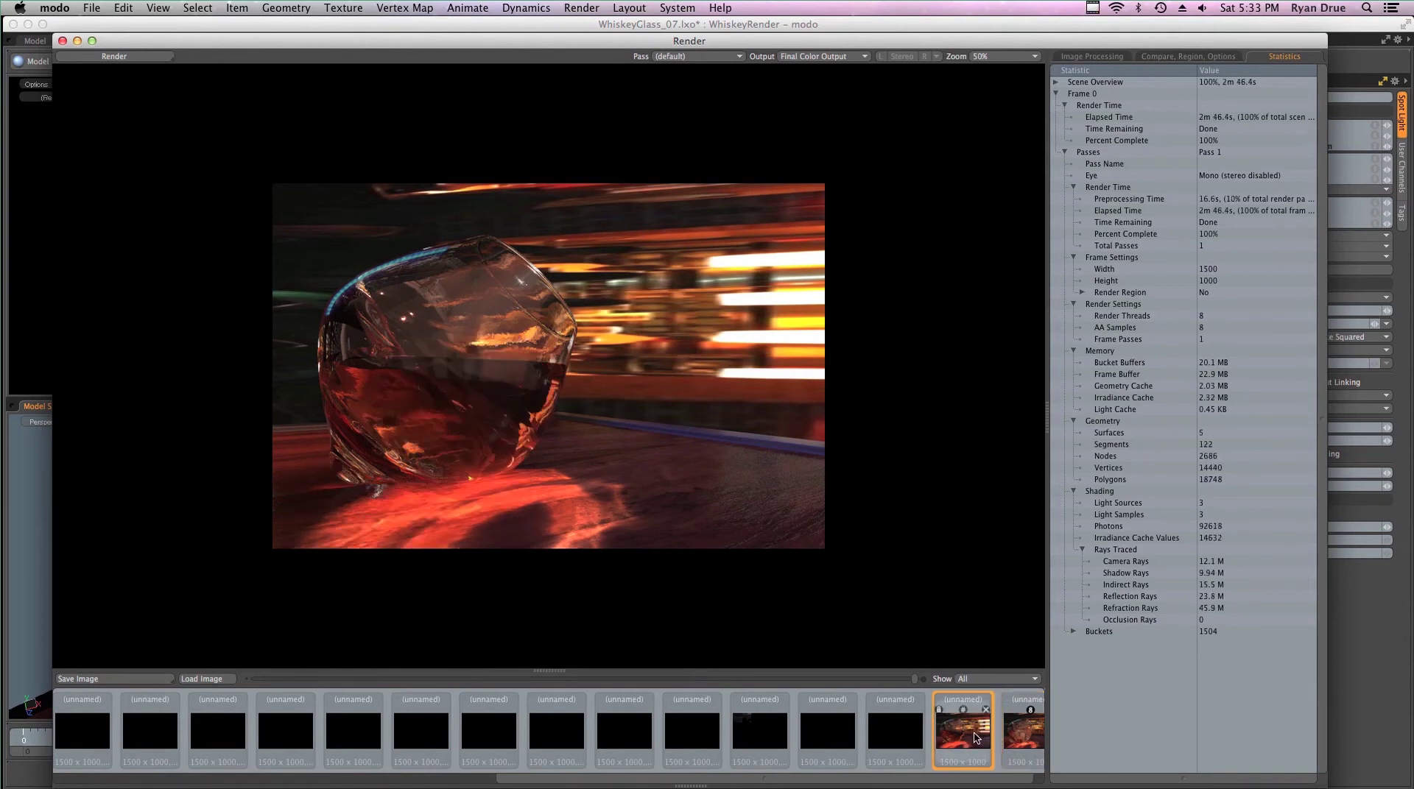
click(1029, 743)
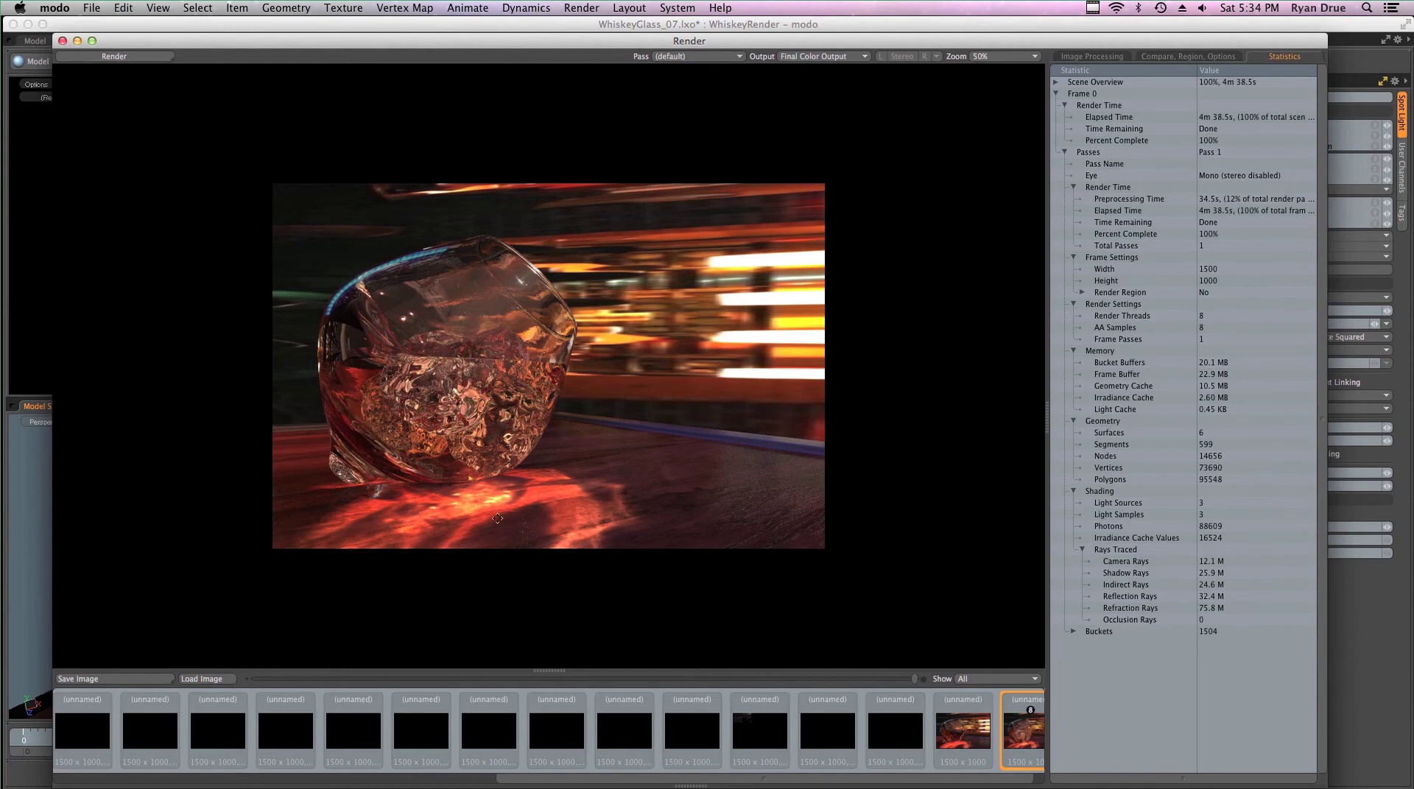
- Set Spot Light (4)'s radiant intensity to 25 W/srm2
click(62, 41)
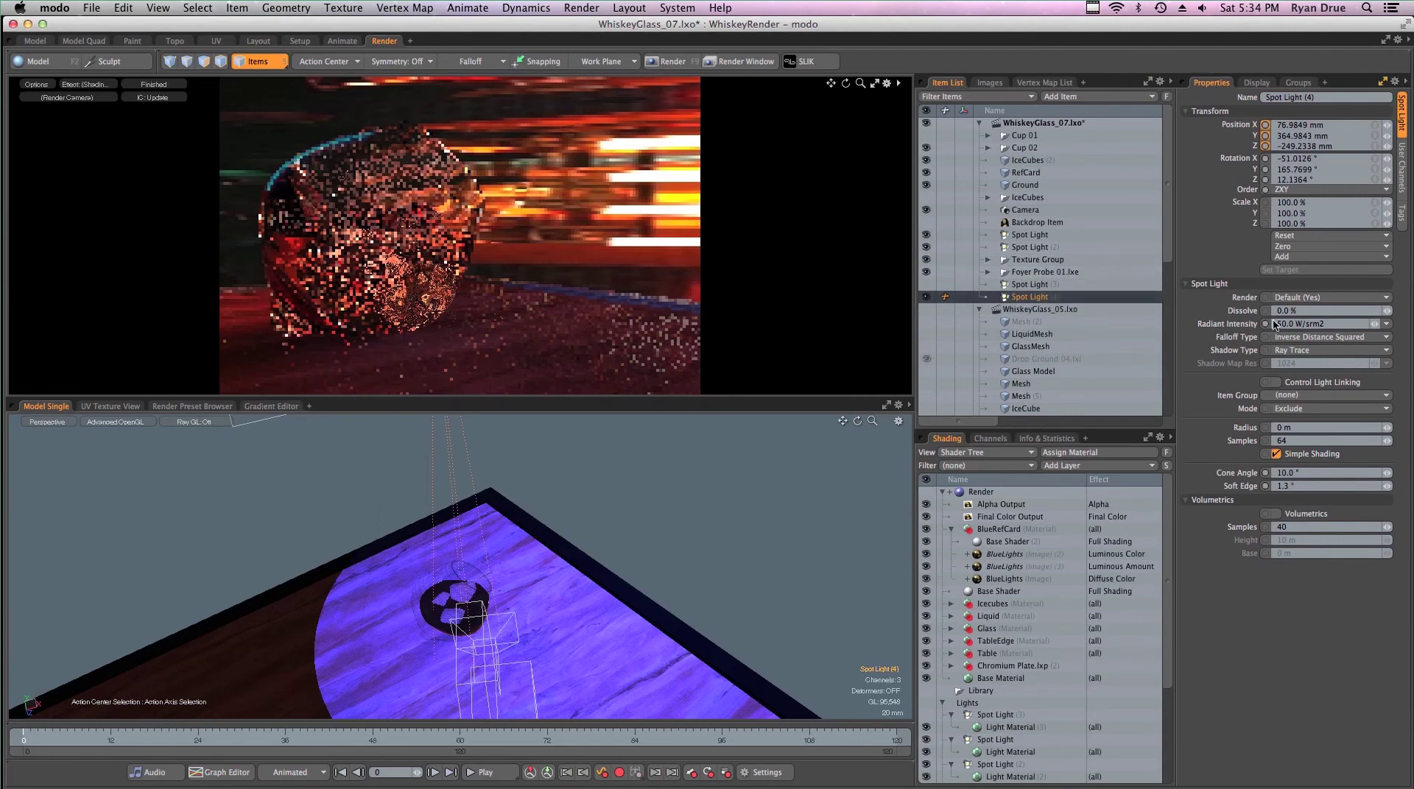
click(1345, 326)
text(25)
key(Return)
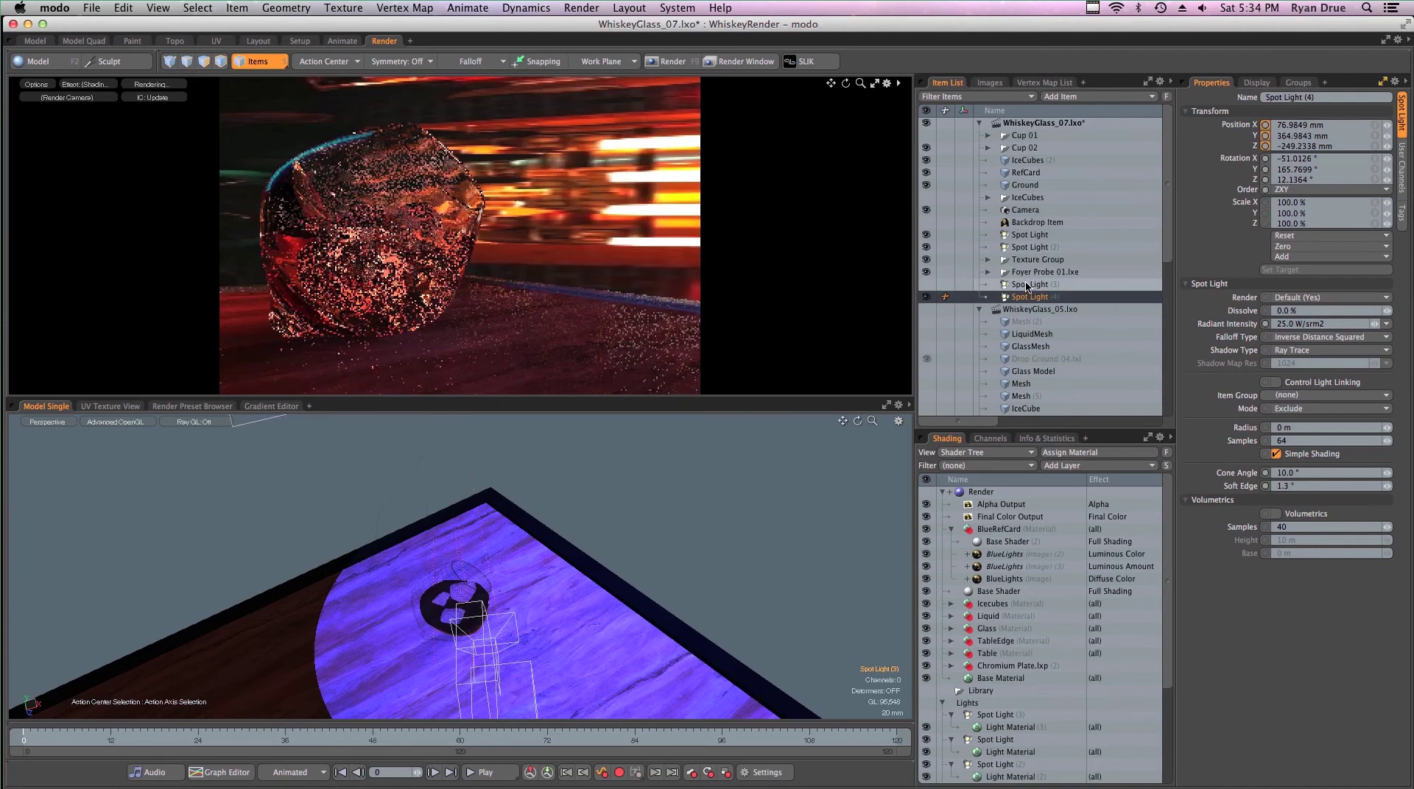
- Delete Spot Light (3) and its children from the Item List, confirming the warnings
right_click(1027, 285)
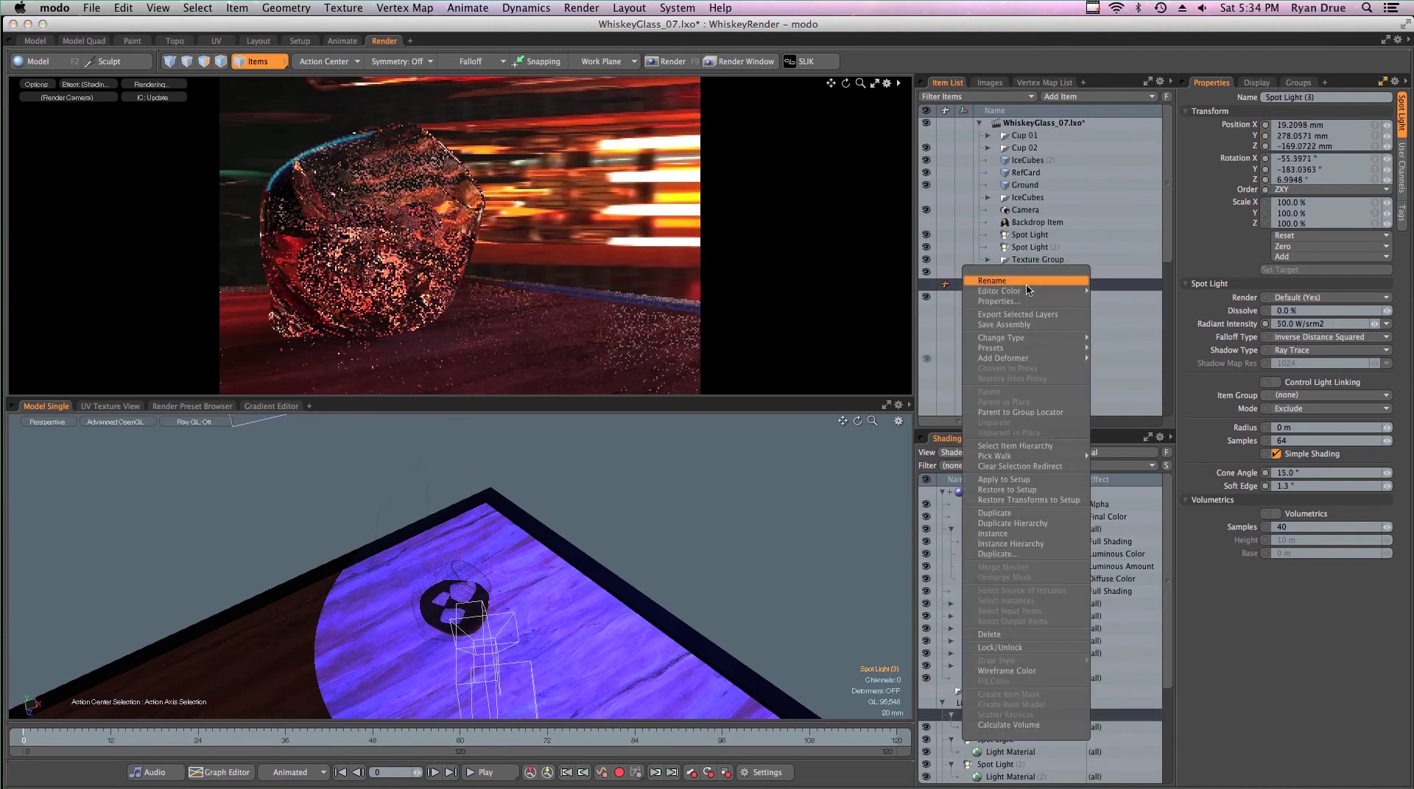
click(1006, 635)
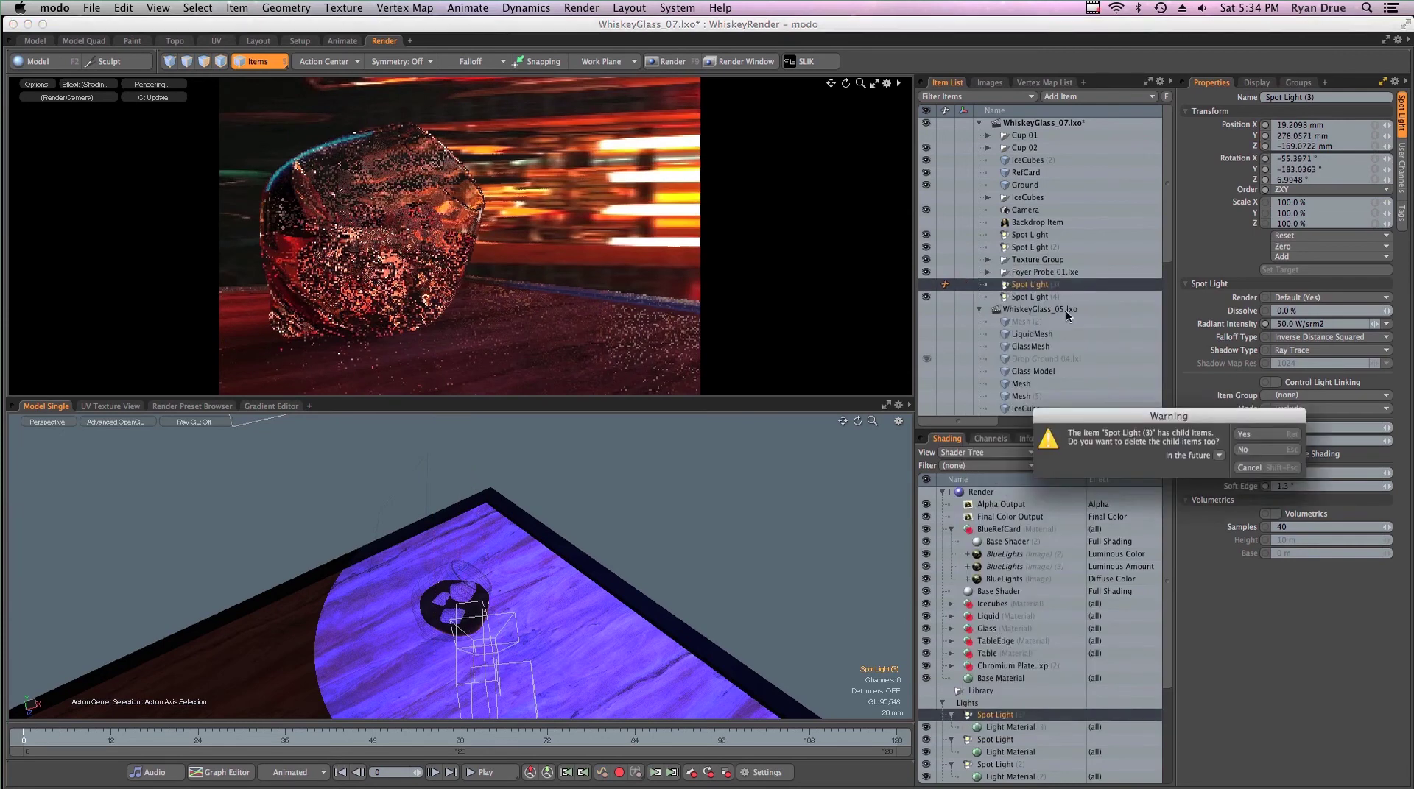
click(1244, 435)
click(1277, 451)
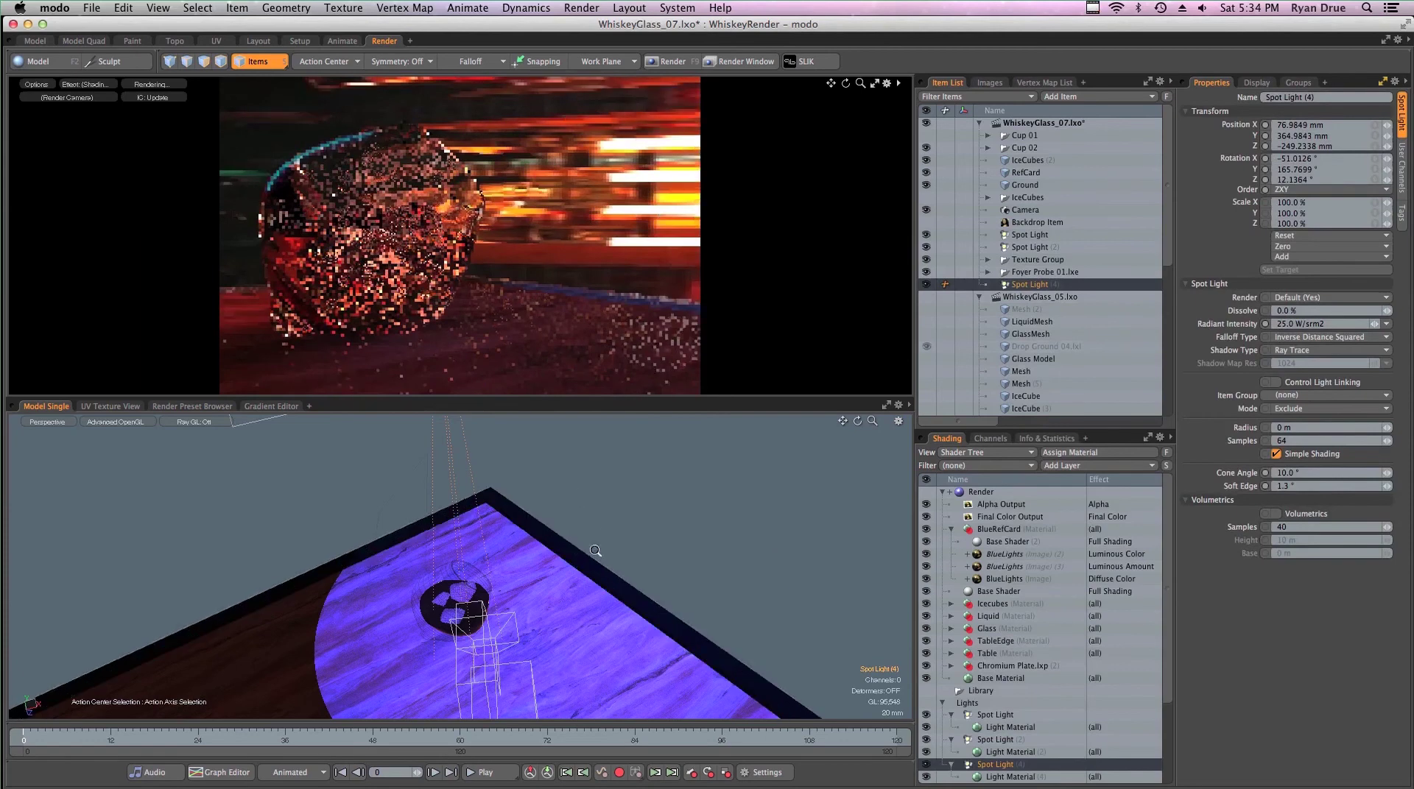
- Zoom out and nudge Spot Light (4) to 71.058, 365.778, -249.7253 mm
scroll(595, 551, down, 3)
key(w)
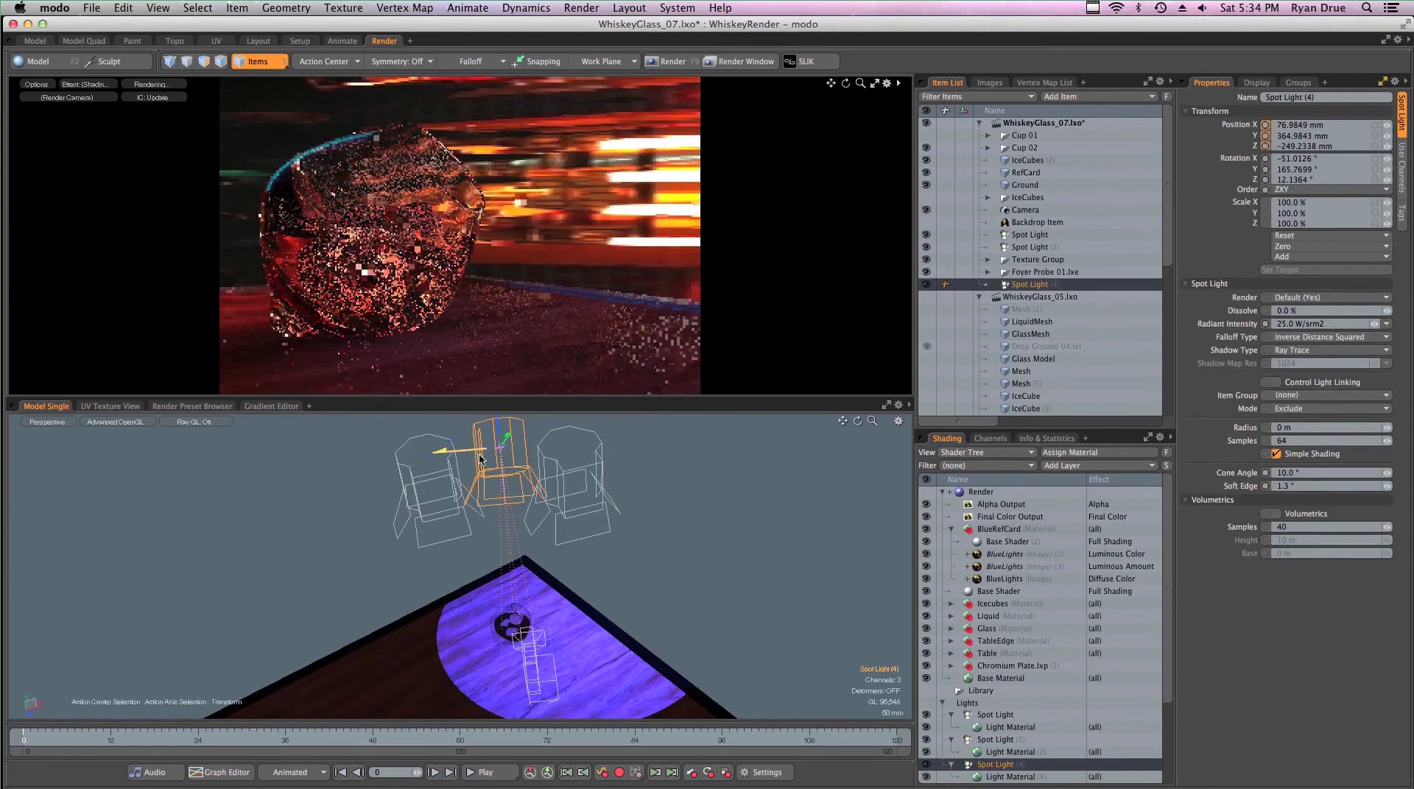
drag(480, 459, 475, 466)
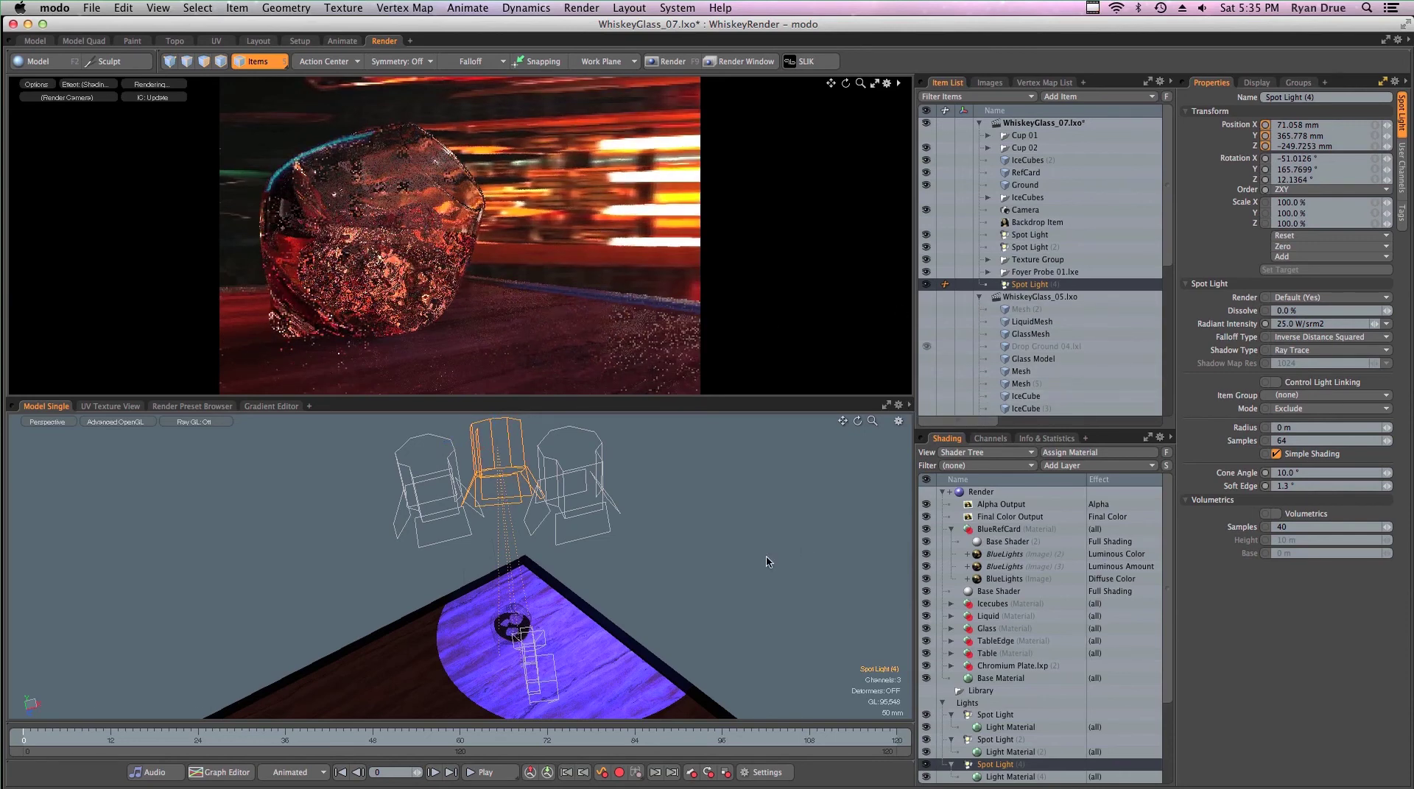
- View the lower viewport through the Render Camera and drag the blue reflection card to streak across the glass
click(62, 422)
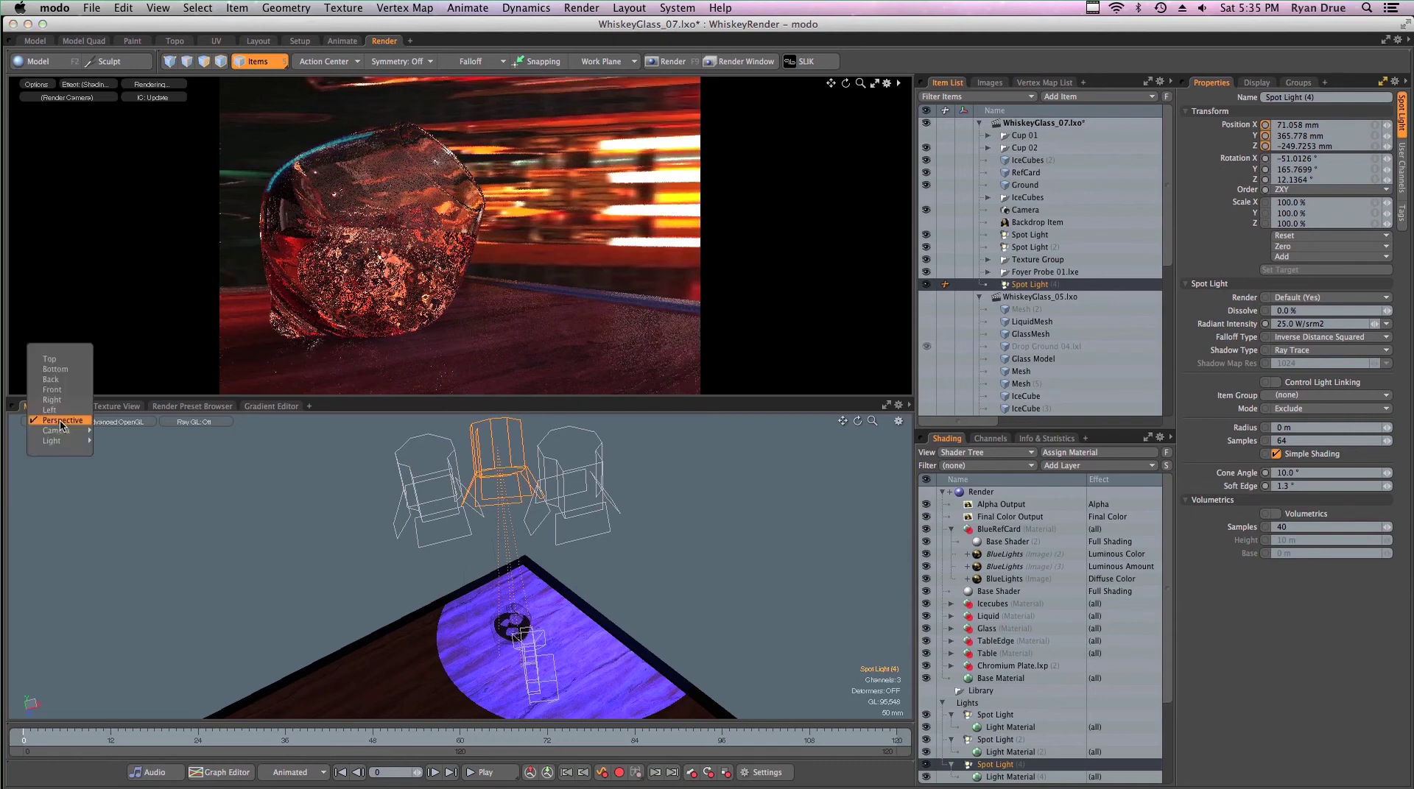
mouse_move(66, 426)
click(147, 450)
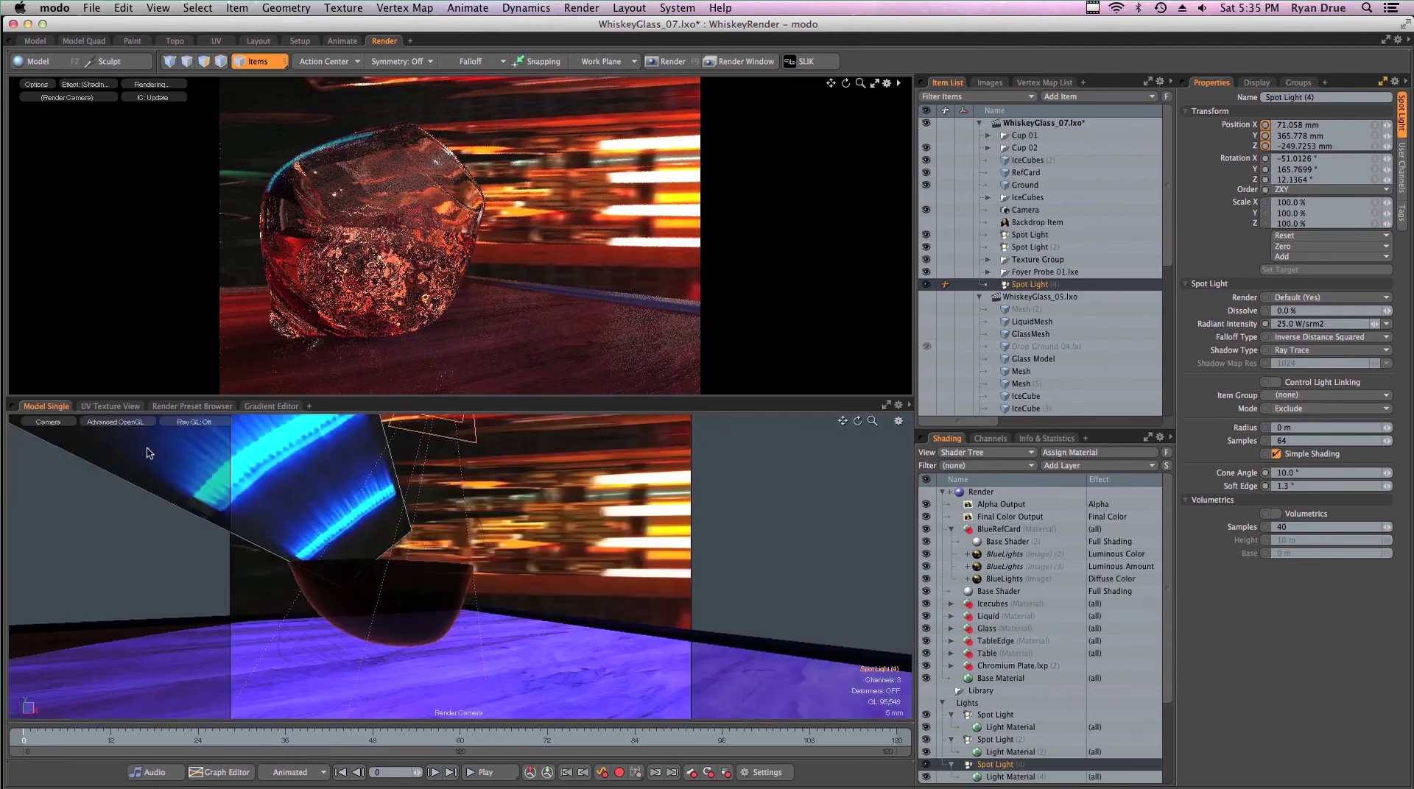
drag(147, 453, 416, 564)
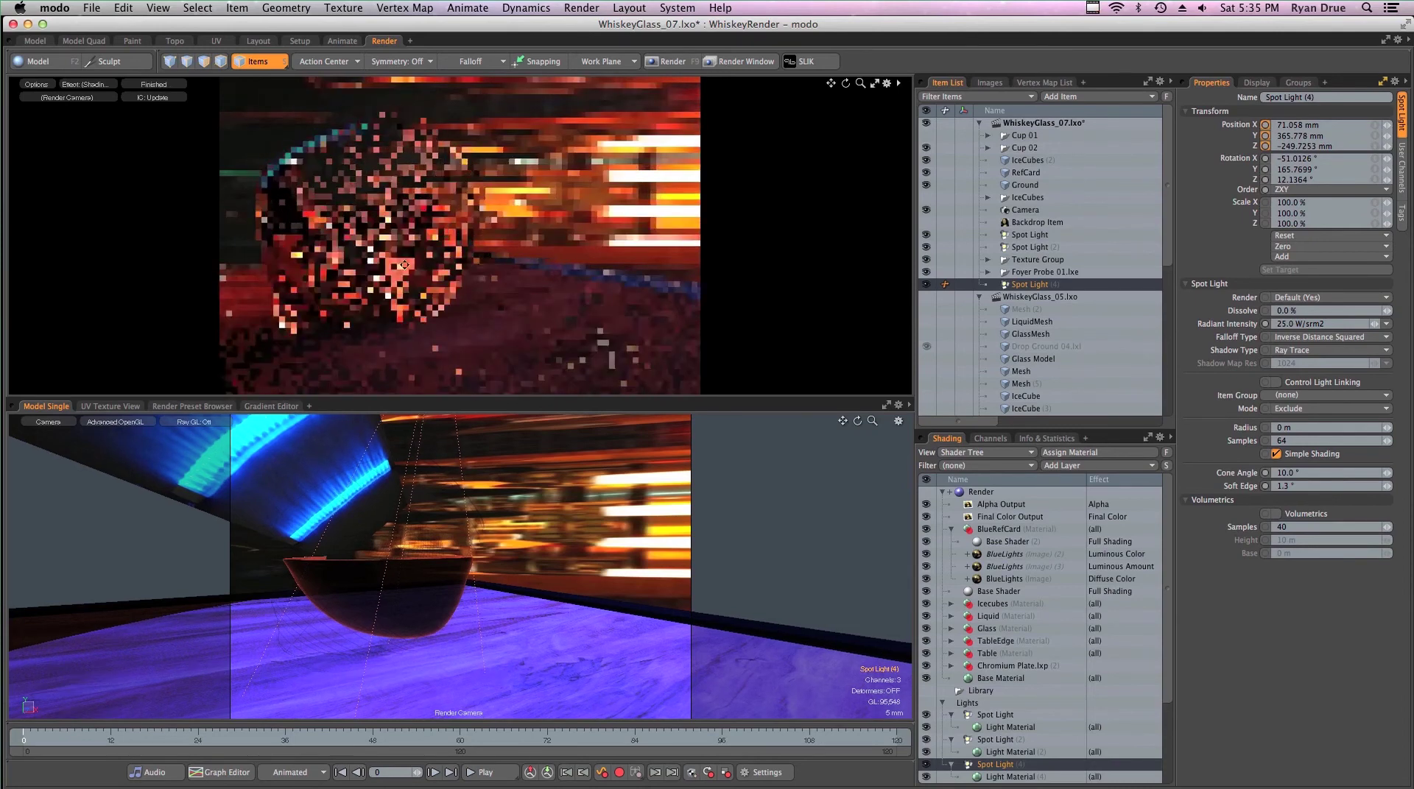
drag(405, 264, 398, 273)
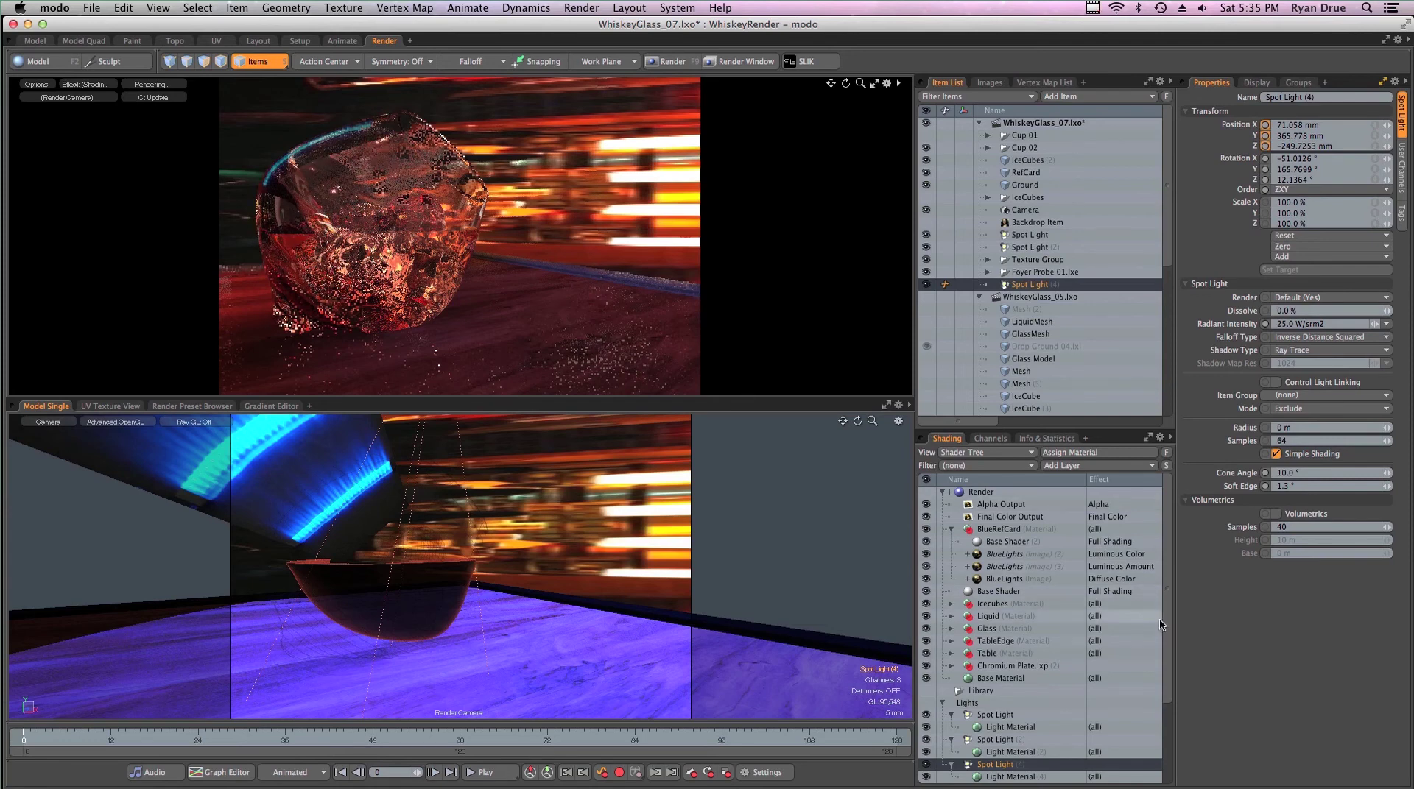
- Select the Image: probe_foyer_FINAL environment map in the Shader Tree and preview the HDR in the Image Viewer
scroll(1167, 593, down, 3)
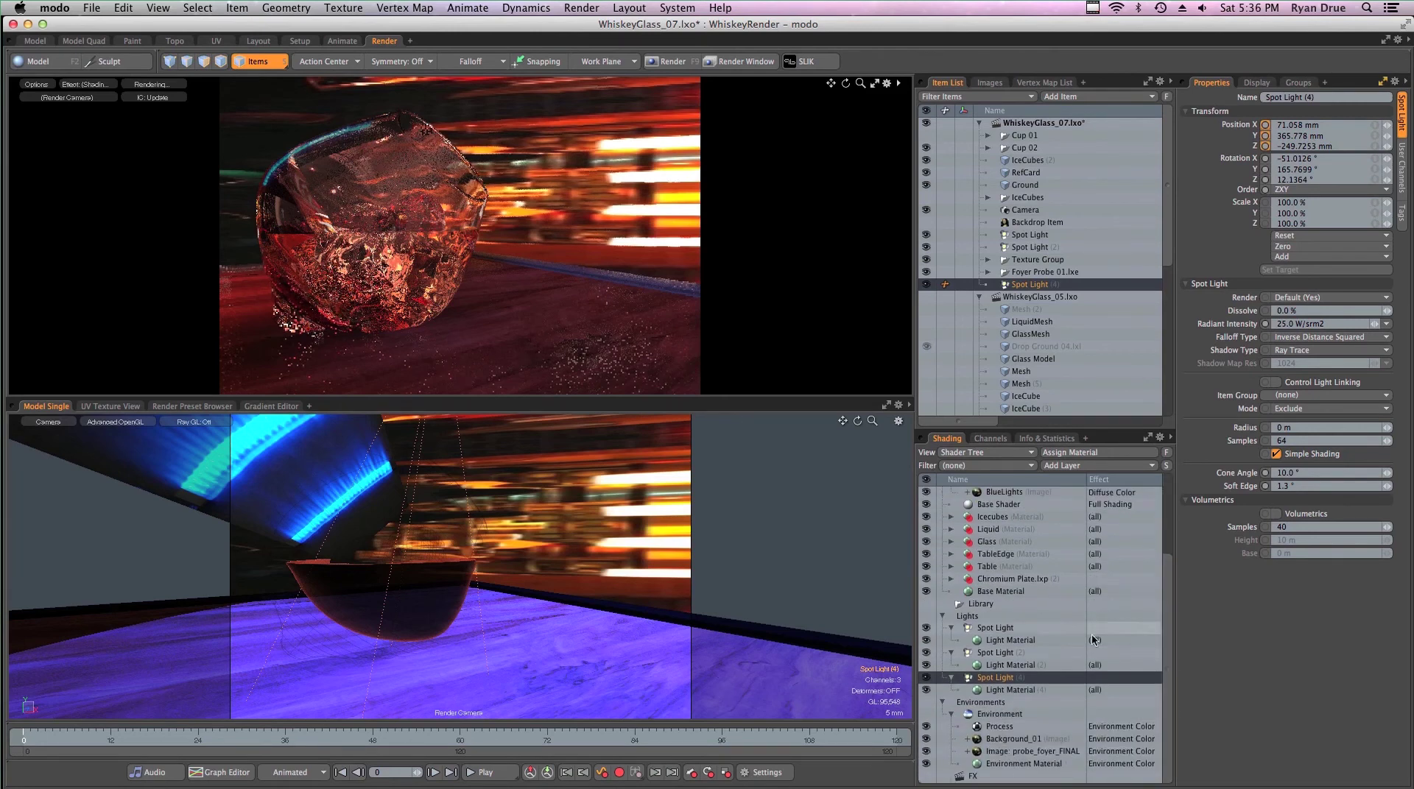
click(1011, 752)
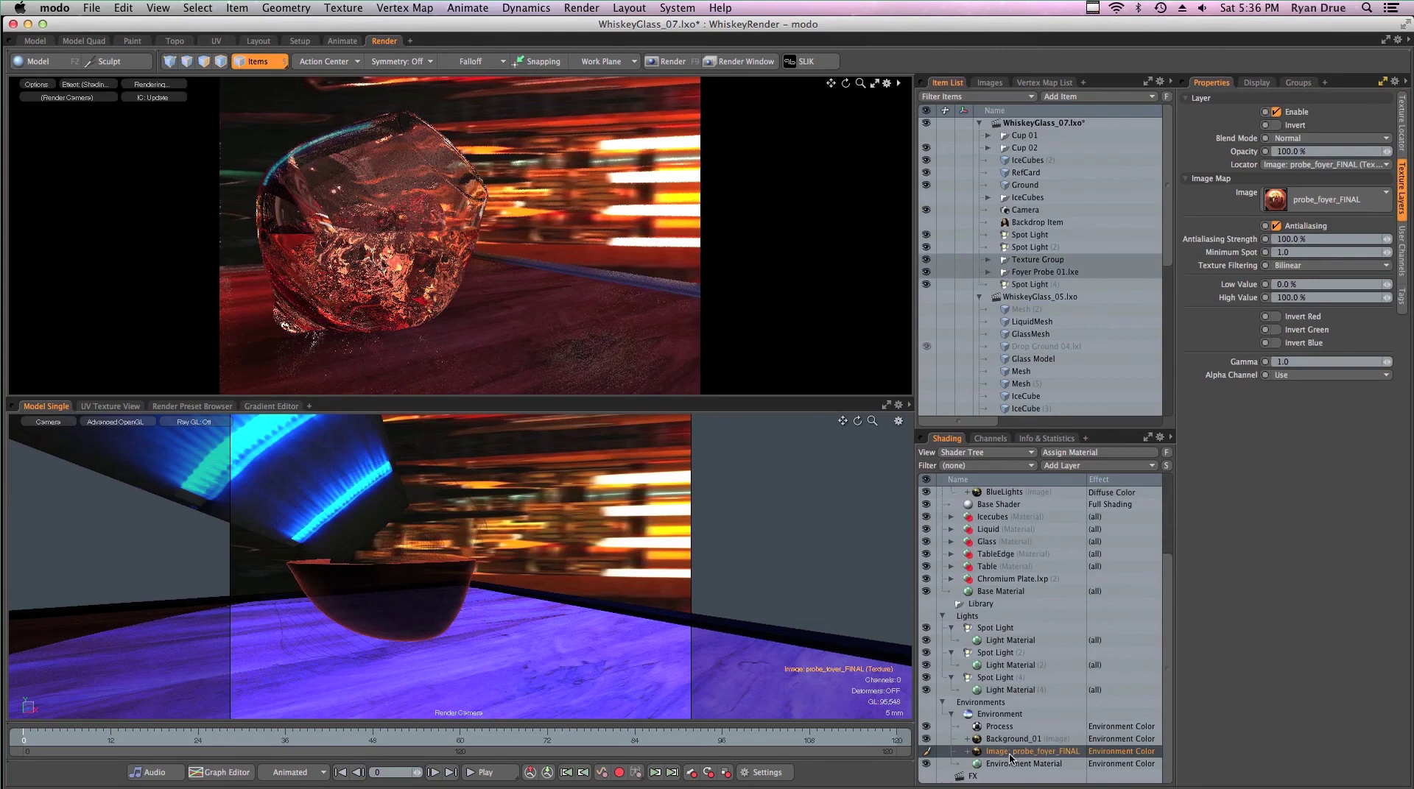
click(1011, 739)
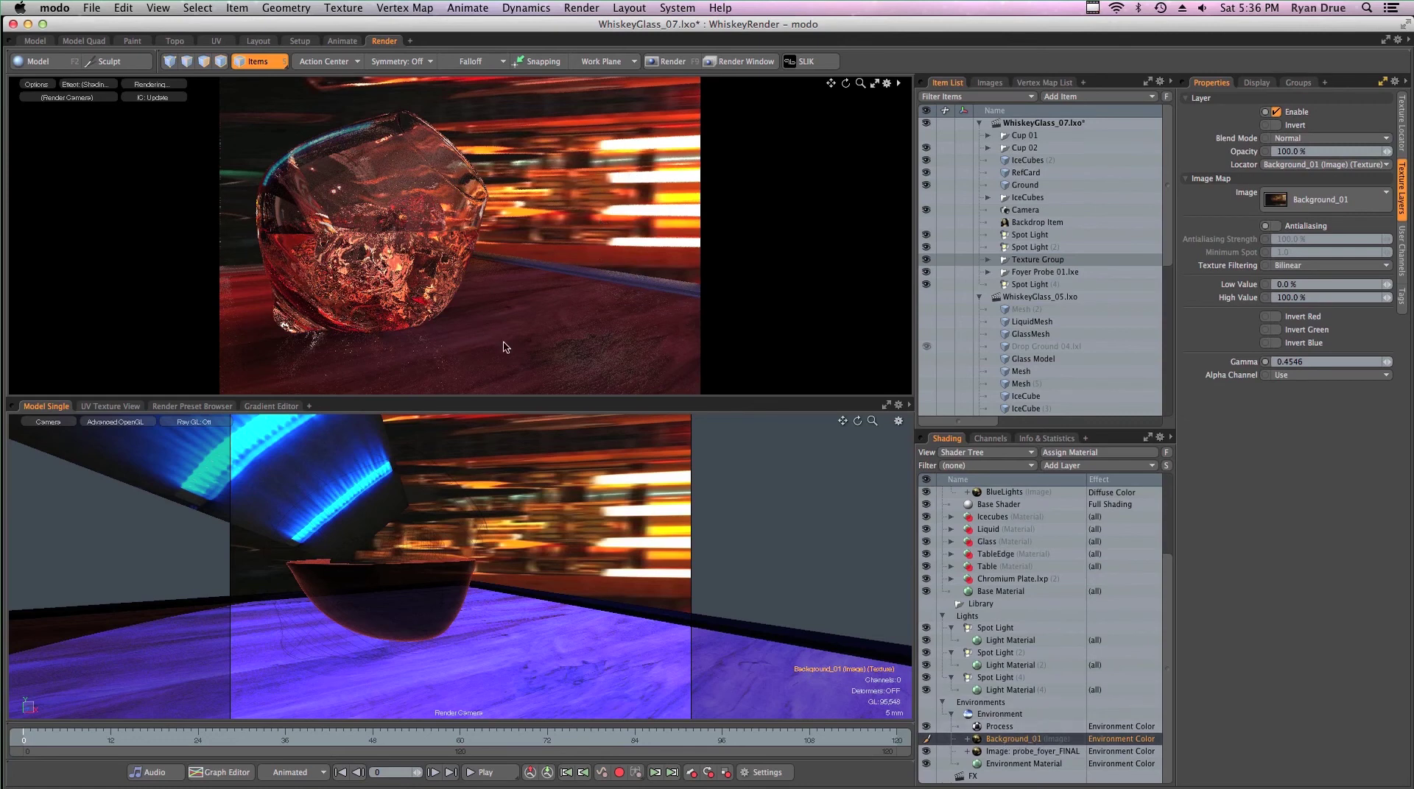
click(1027, 752)
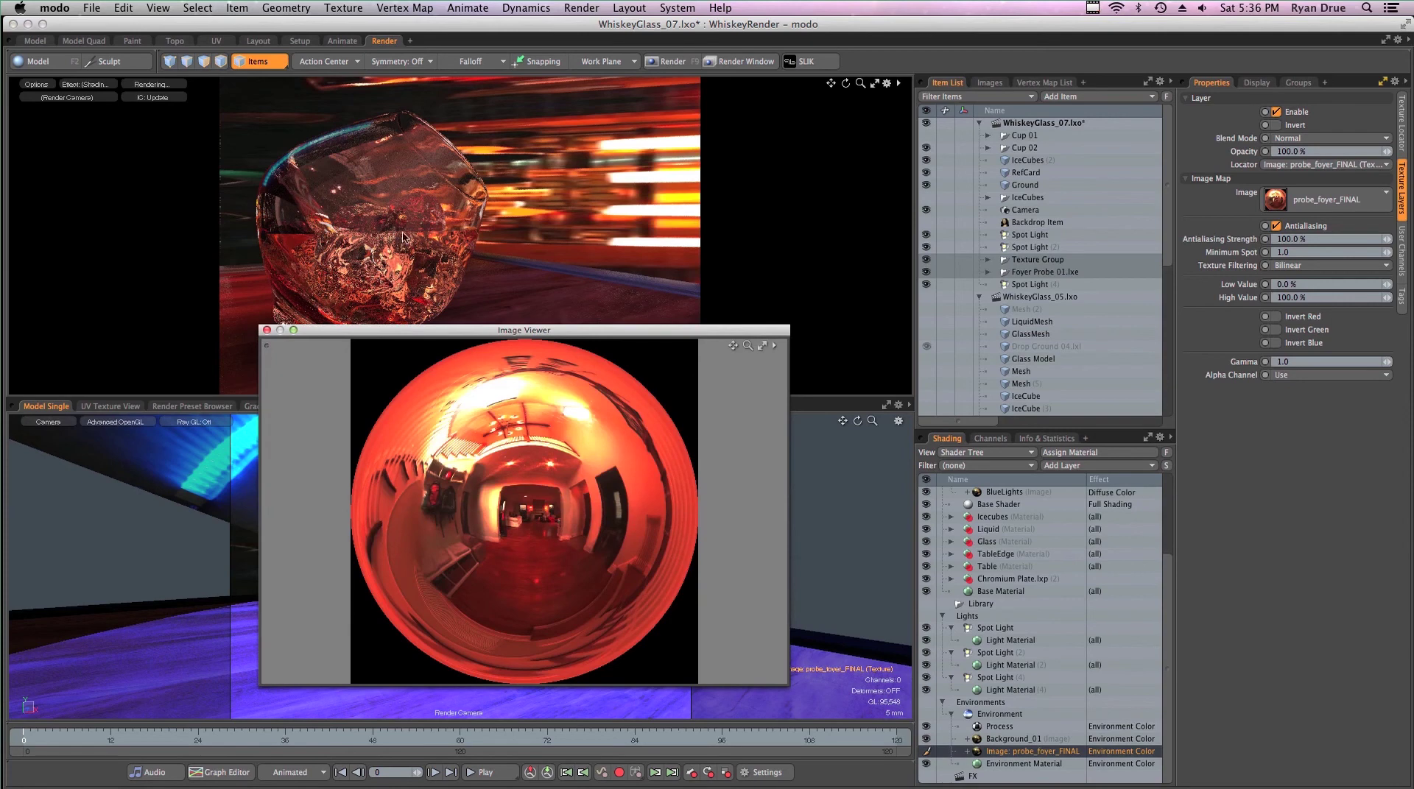
click(267, 330)
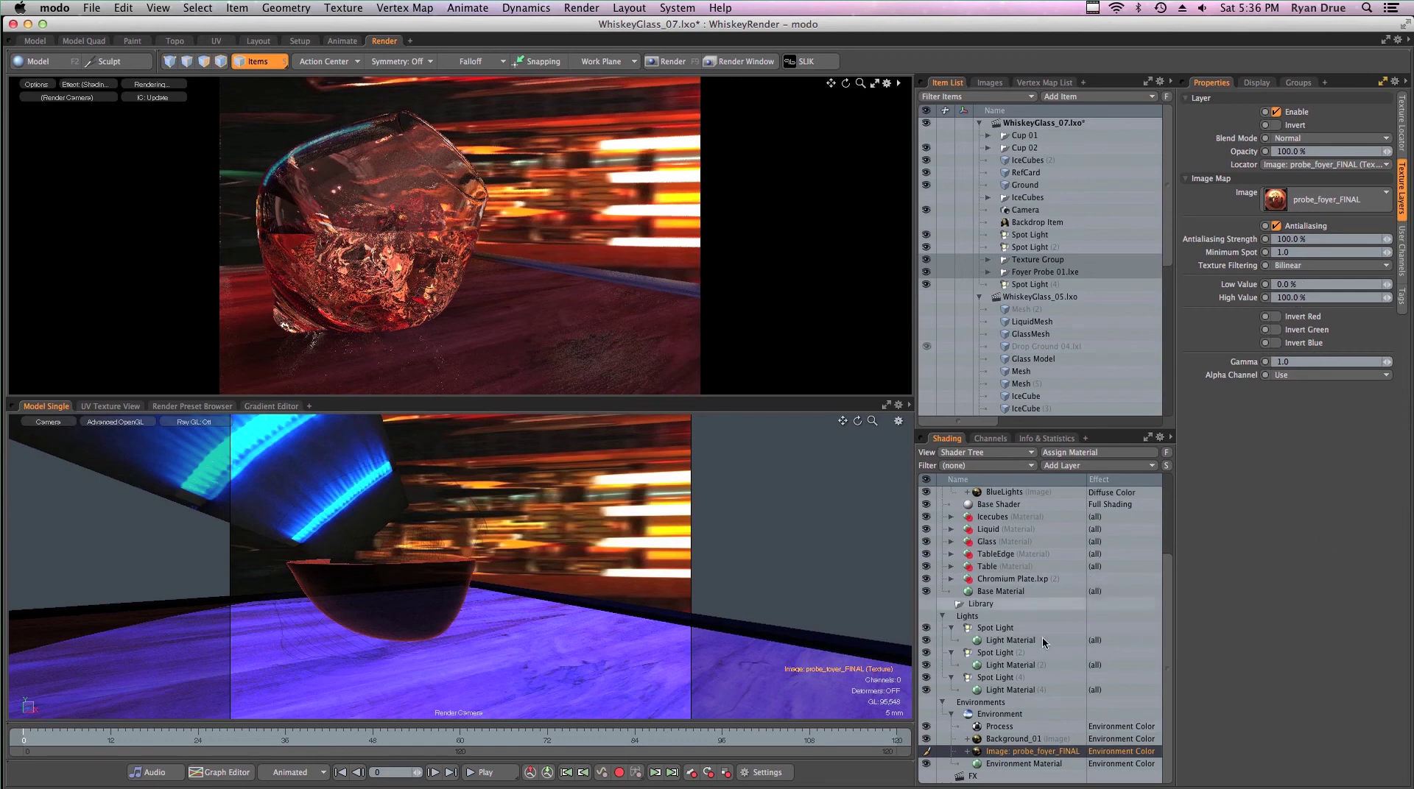
double_click(1019, 752)
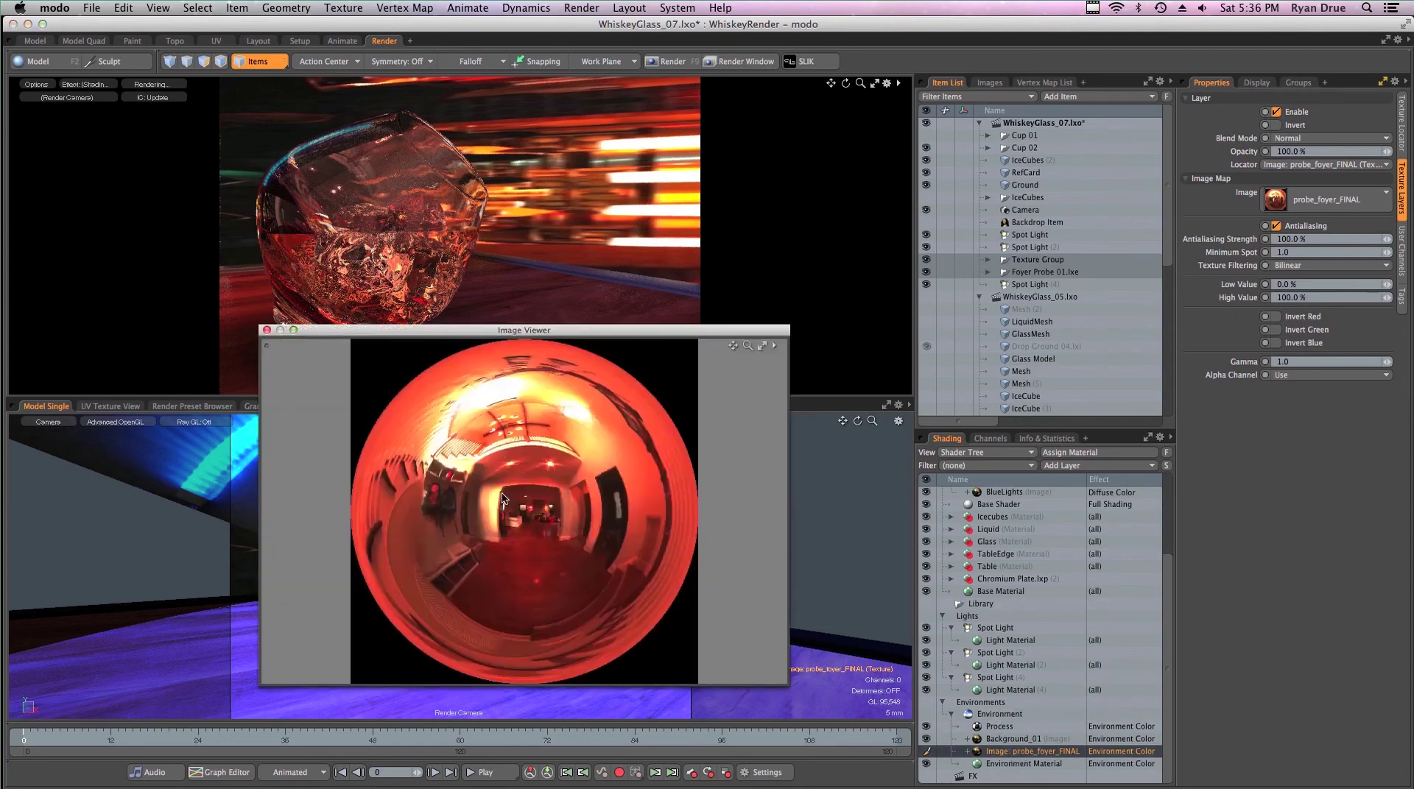
click(266, 331)
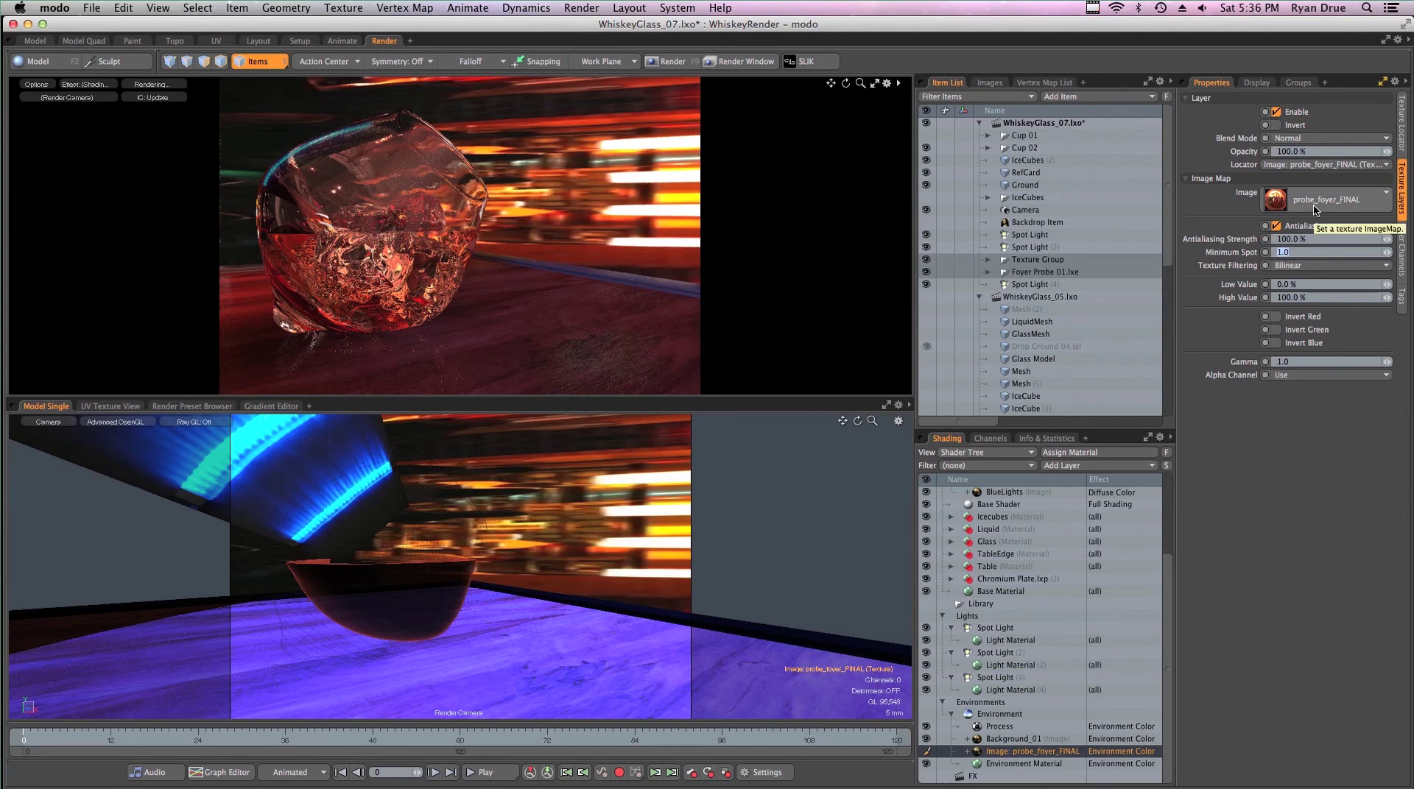
- Try a probe Minimum Spot of 20, settle on 10, and save the scene
text(20)
key(Return)
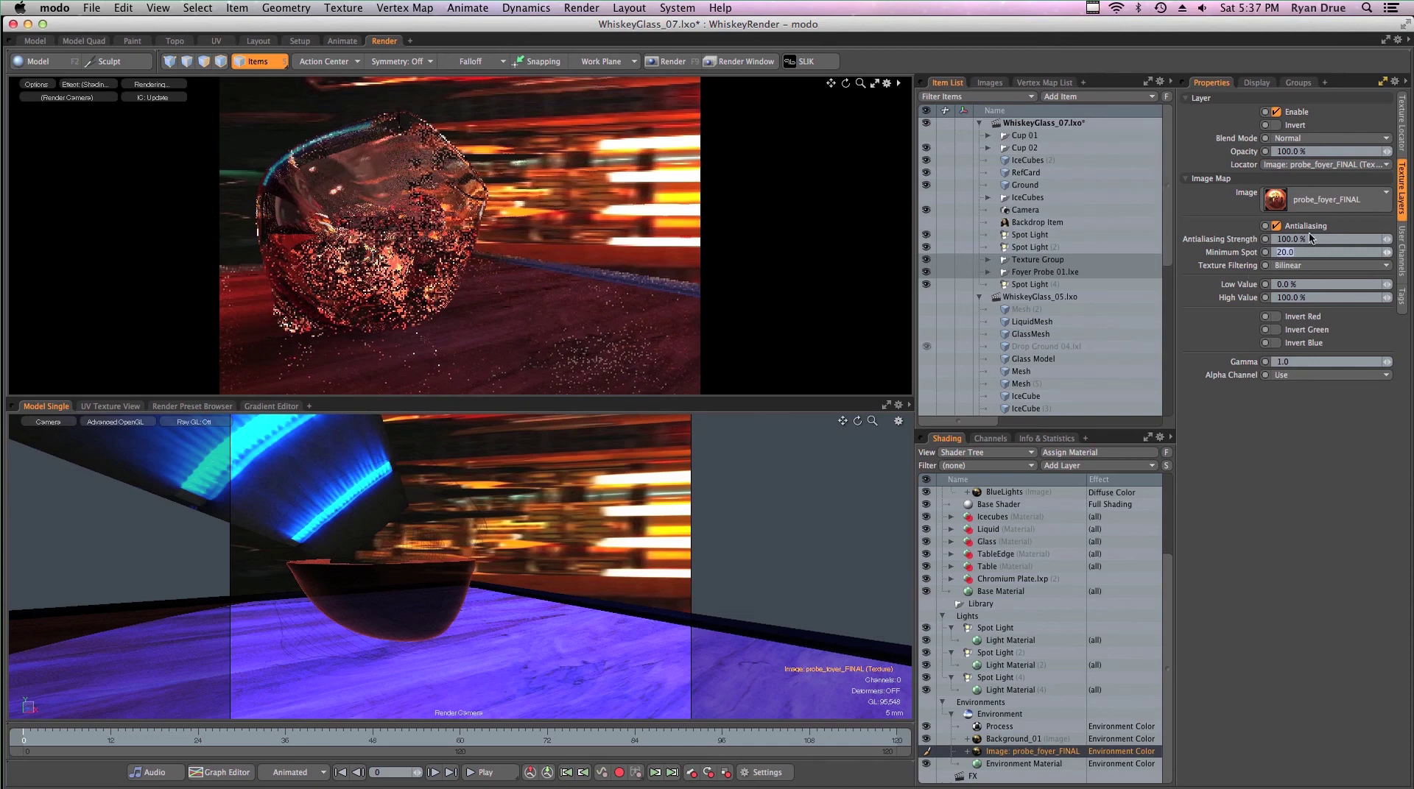
text(10)
key(Return)
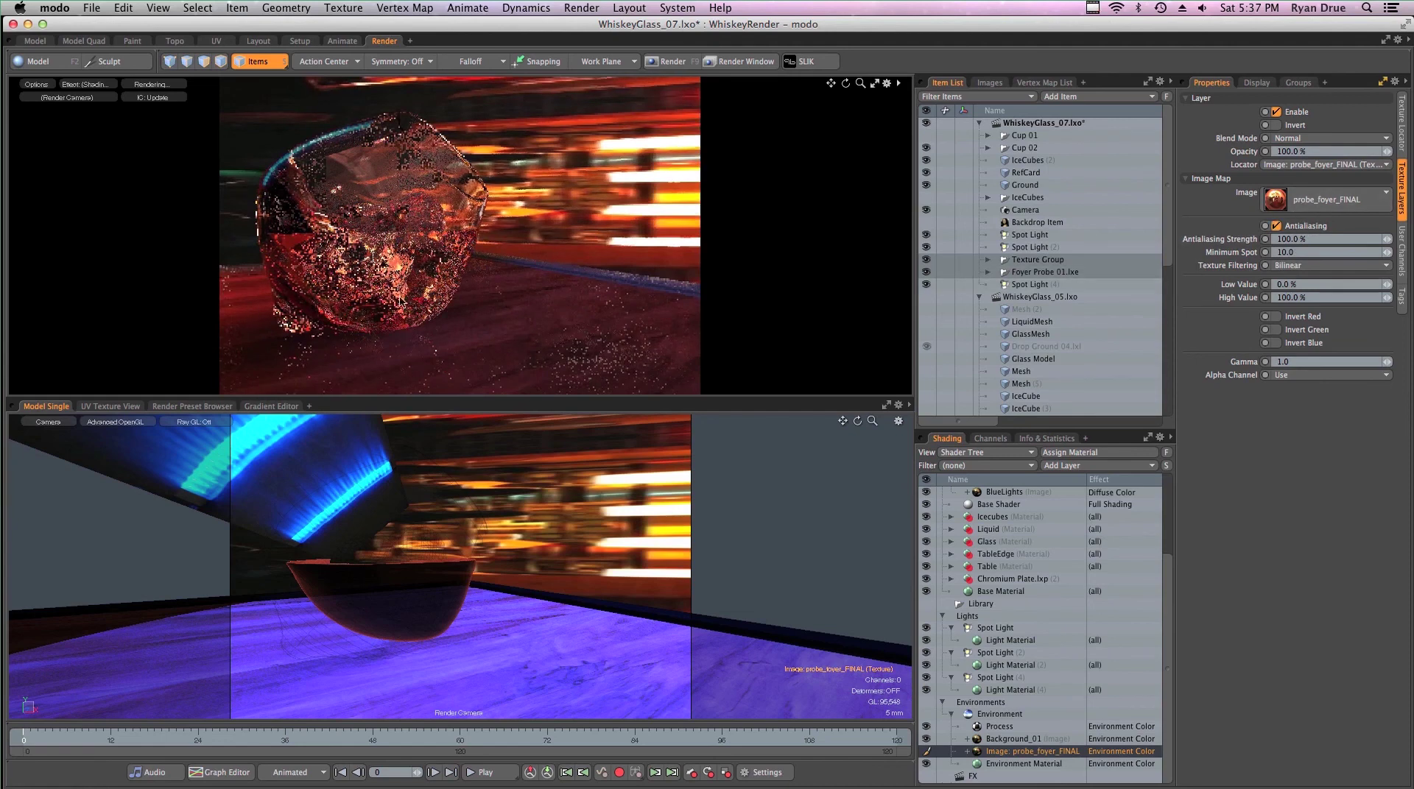
key(super+s)
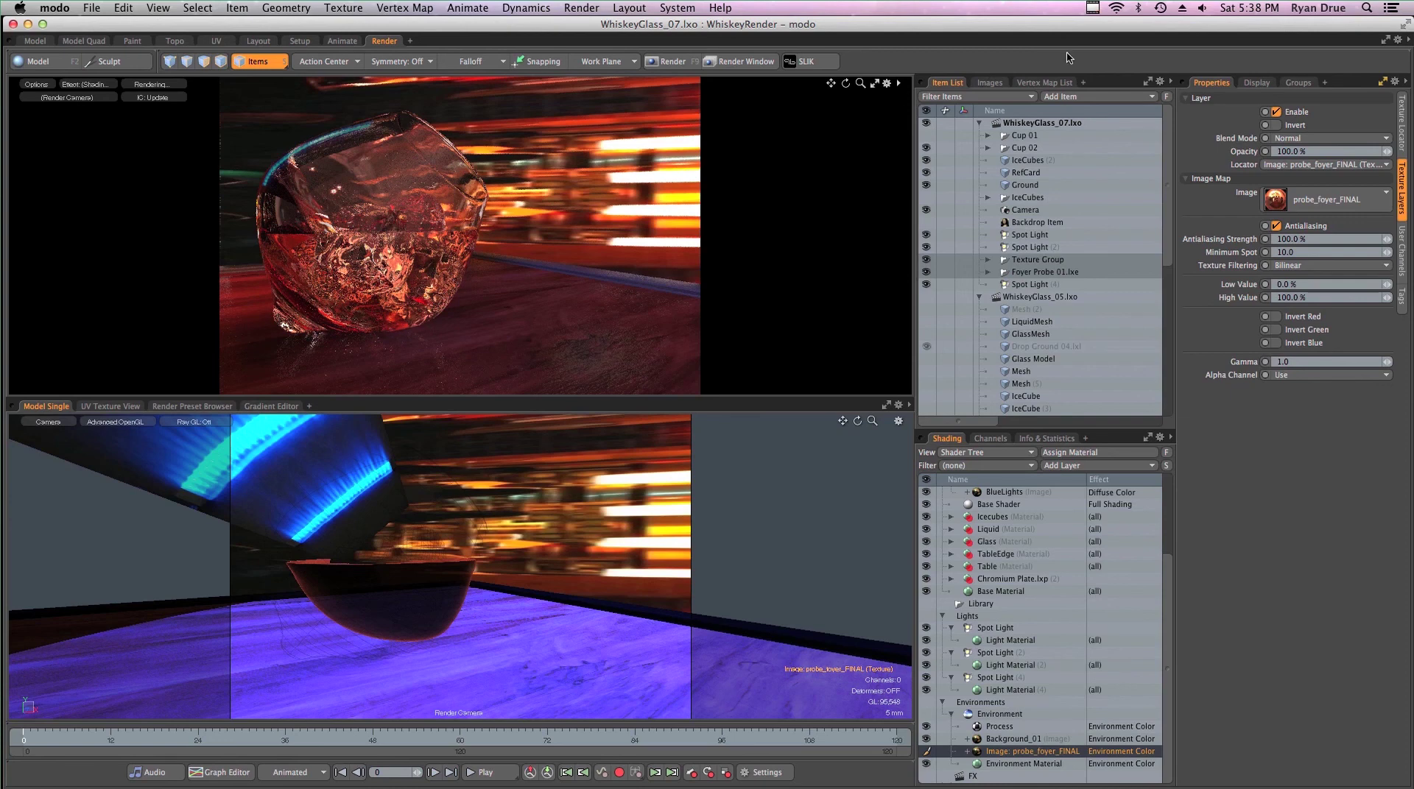
- Start a full Render of the iced whiskey glass scene and let the 1500×1000 render finish
click(590, 9)
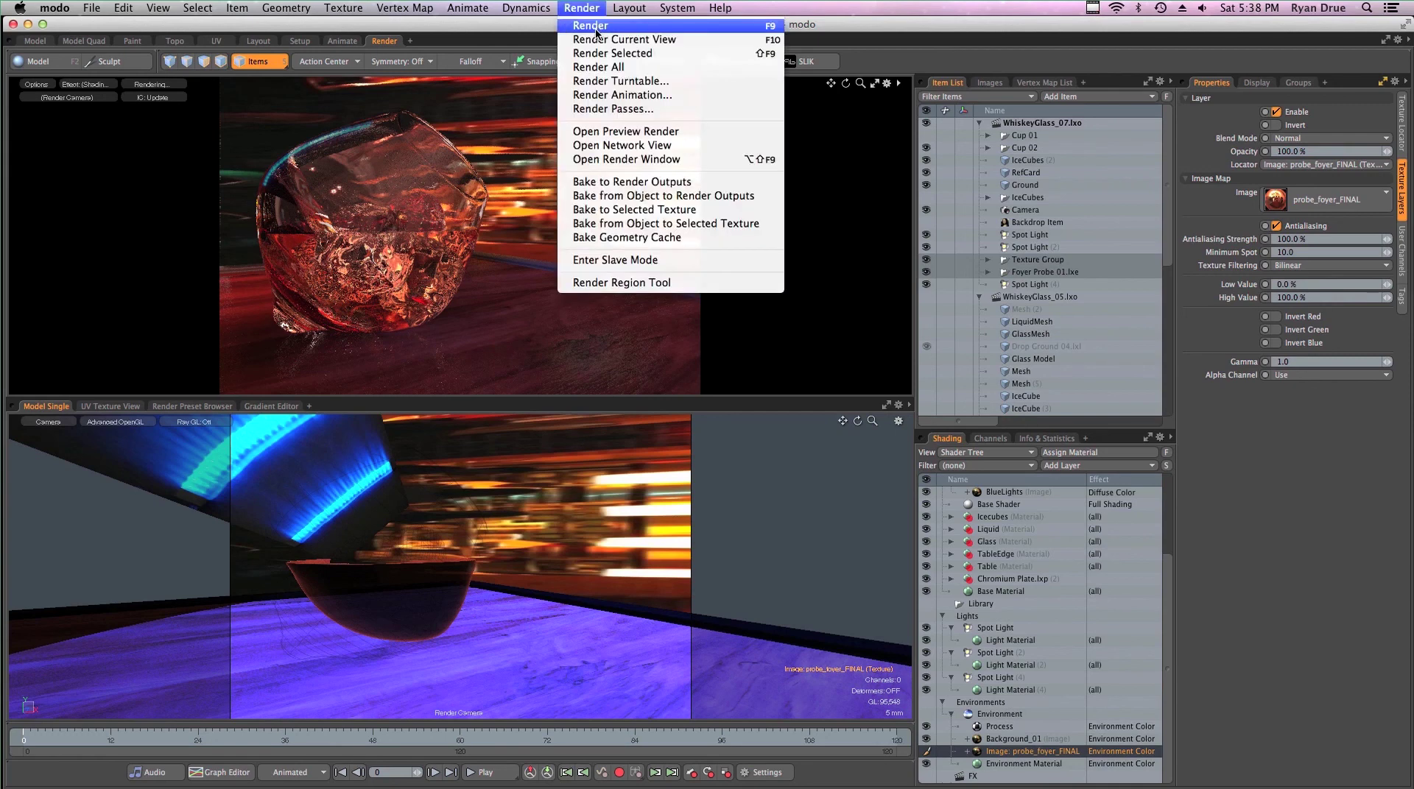
click(595, 27)
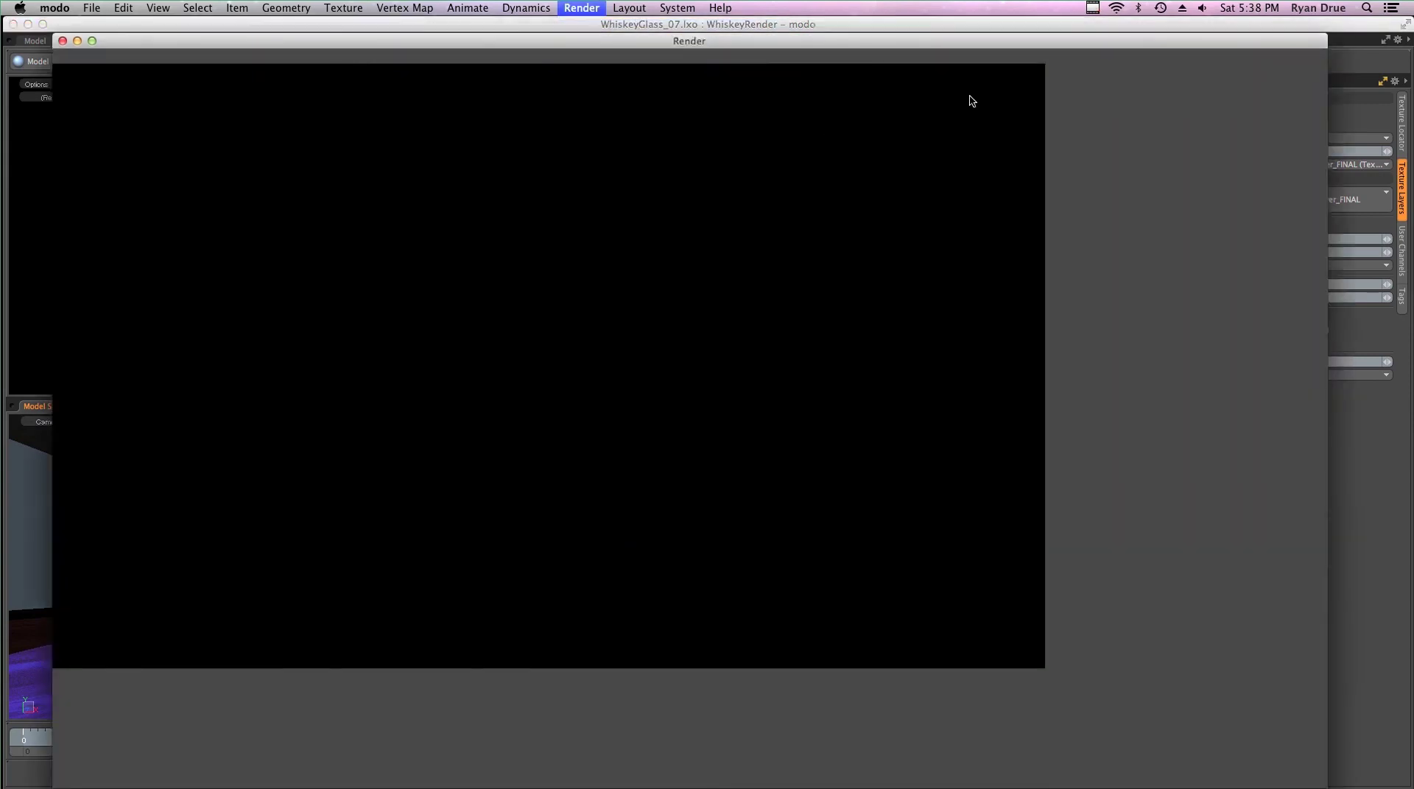
click(1094, 8)
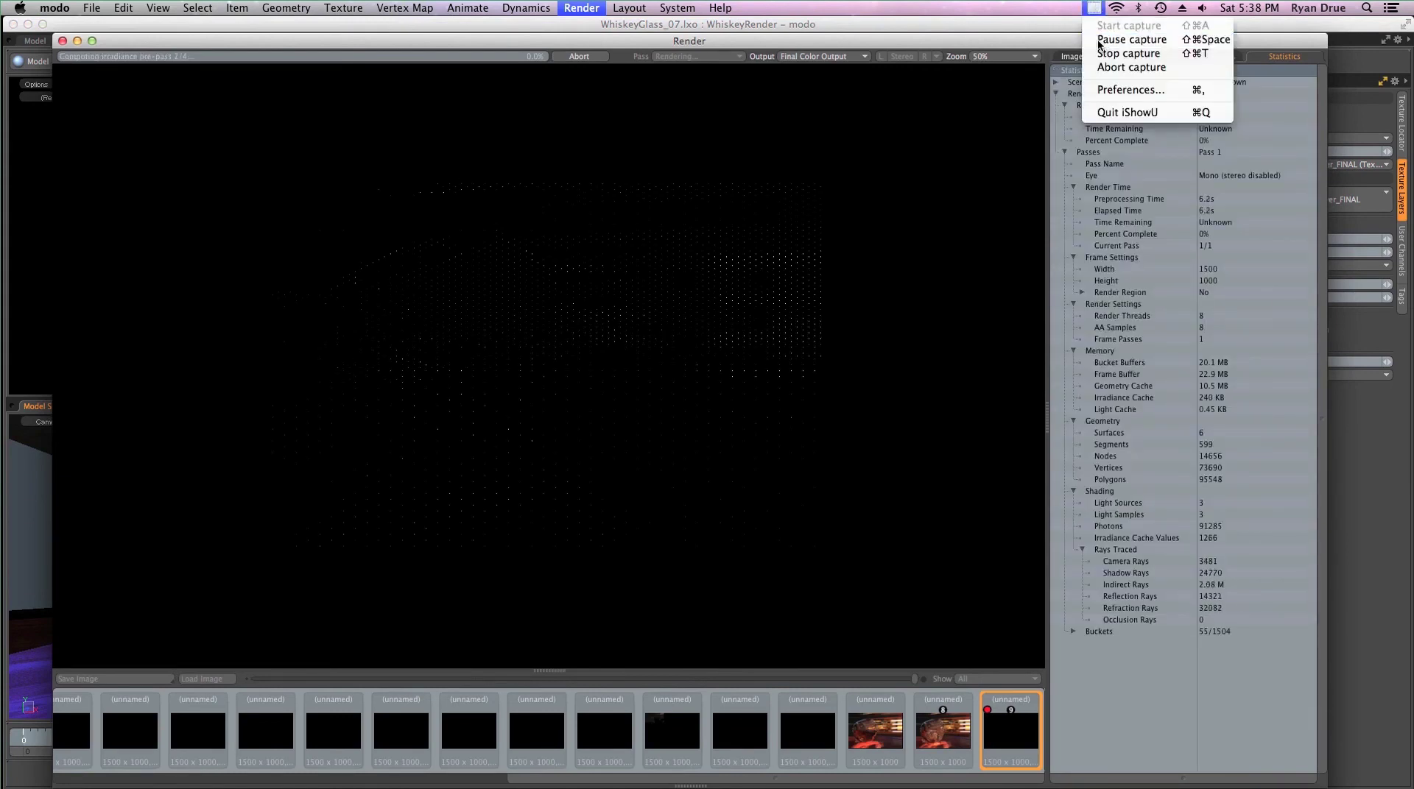
click(1120, 40)
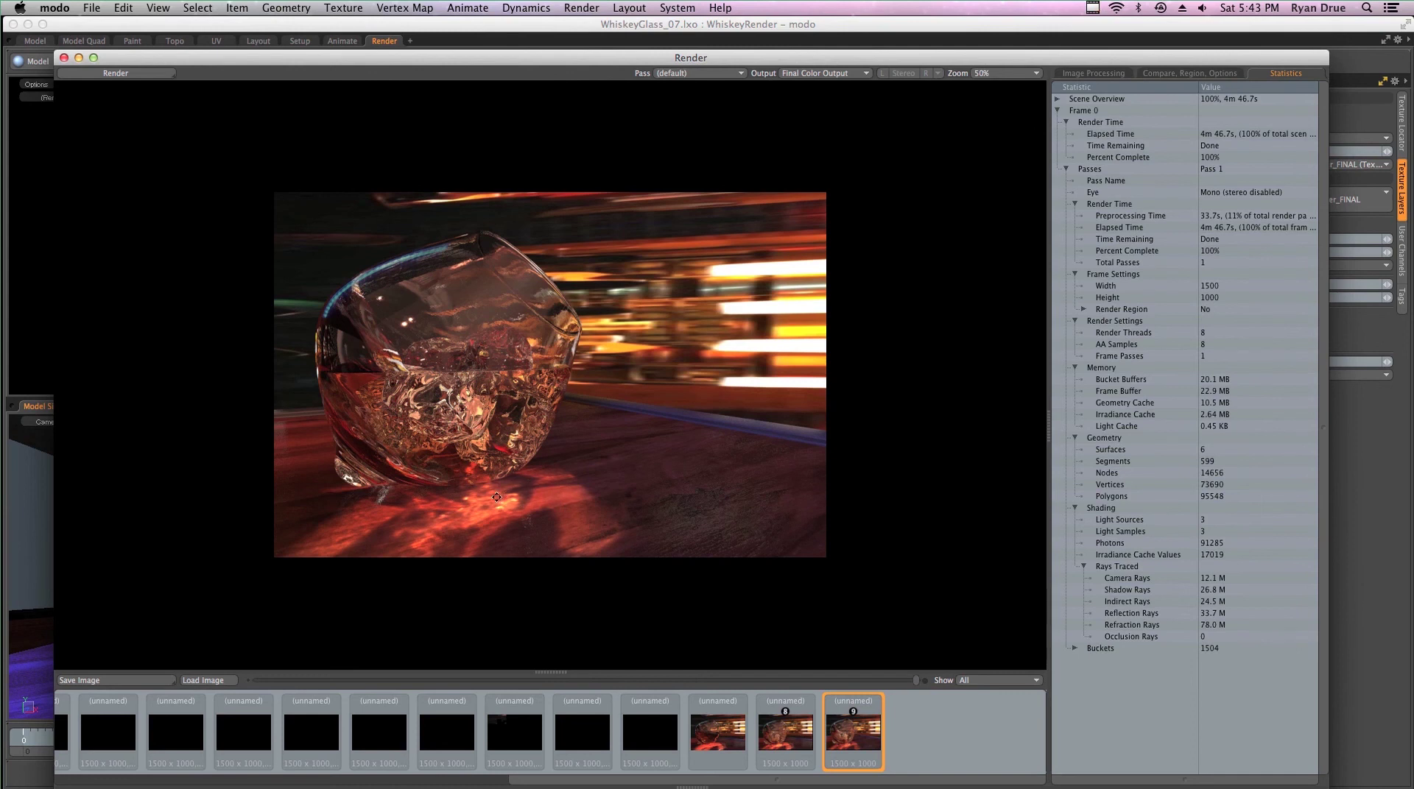
click(791, 743)
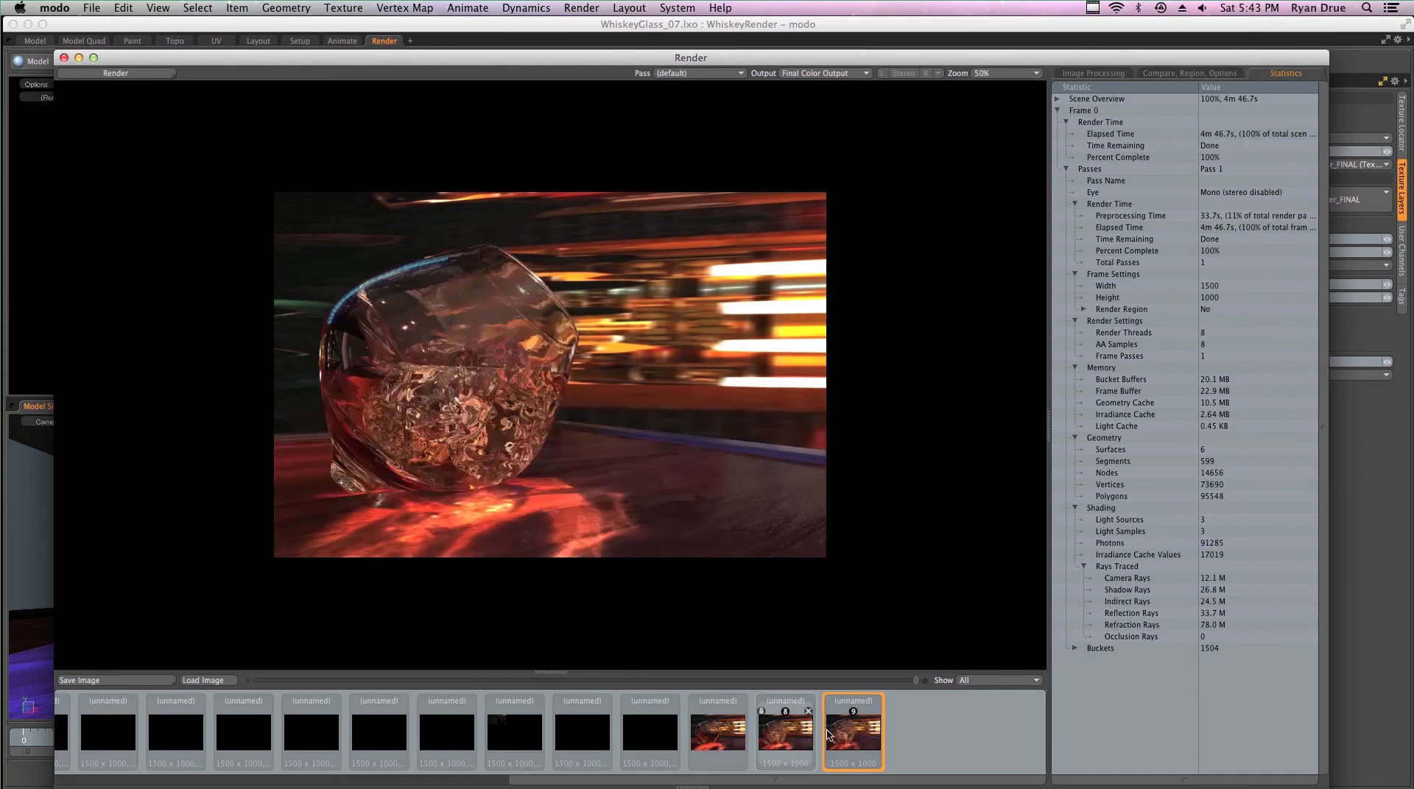
click(849, 741)
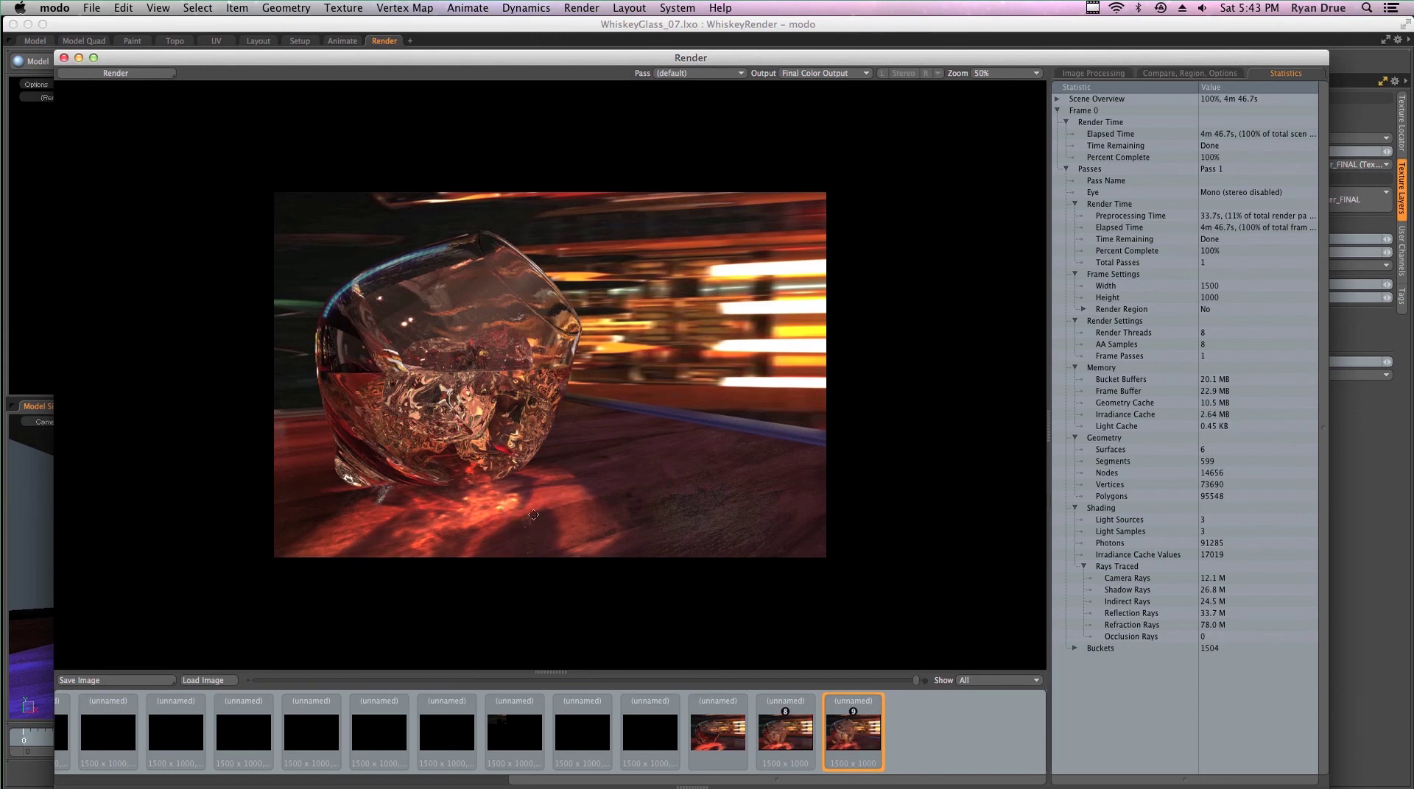
click(991, 74)
click(991, 90)
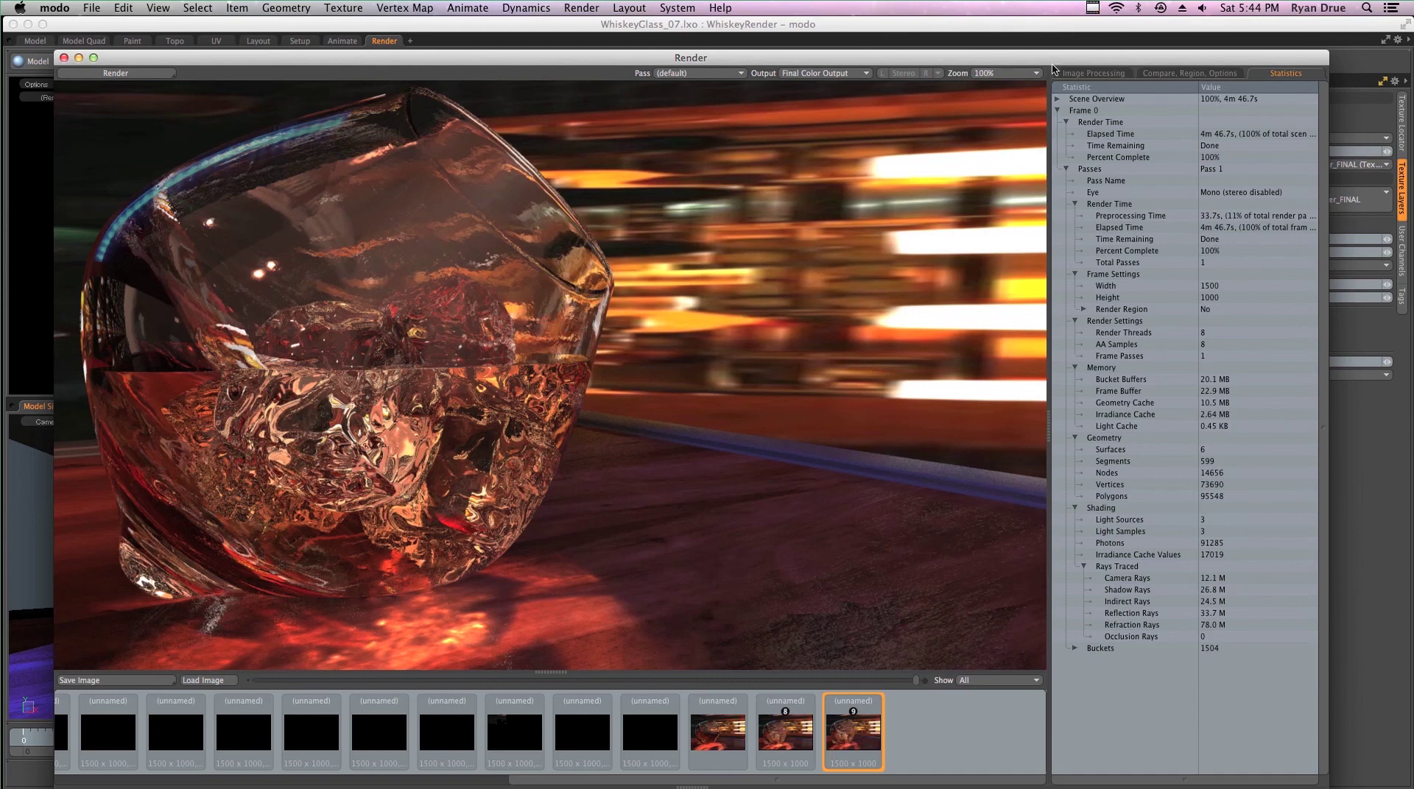
click(1006, 74)
click(991, 63)
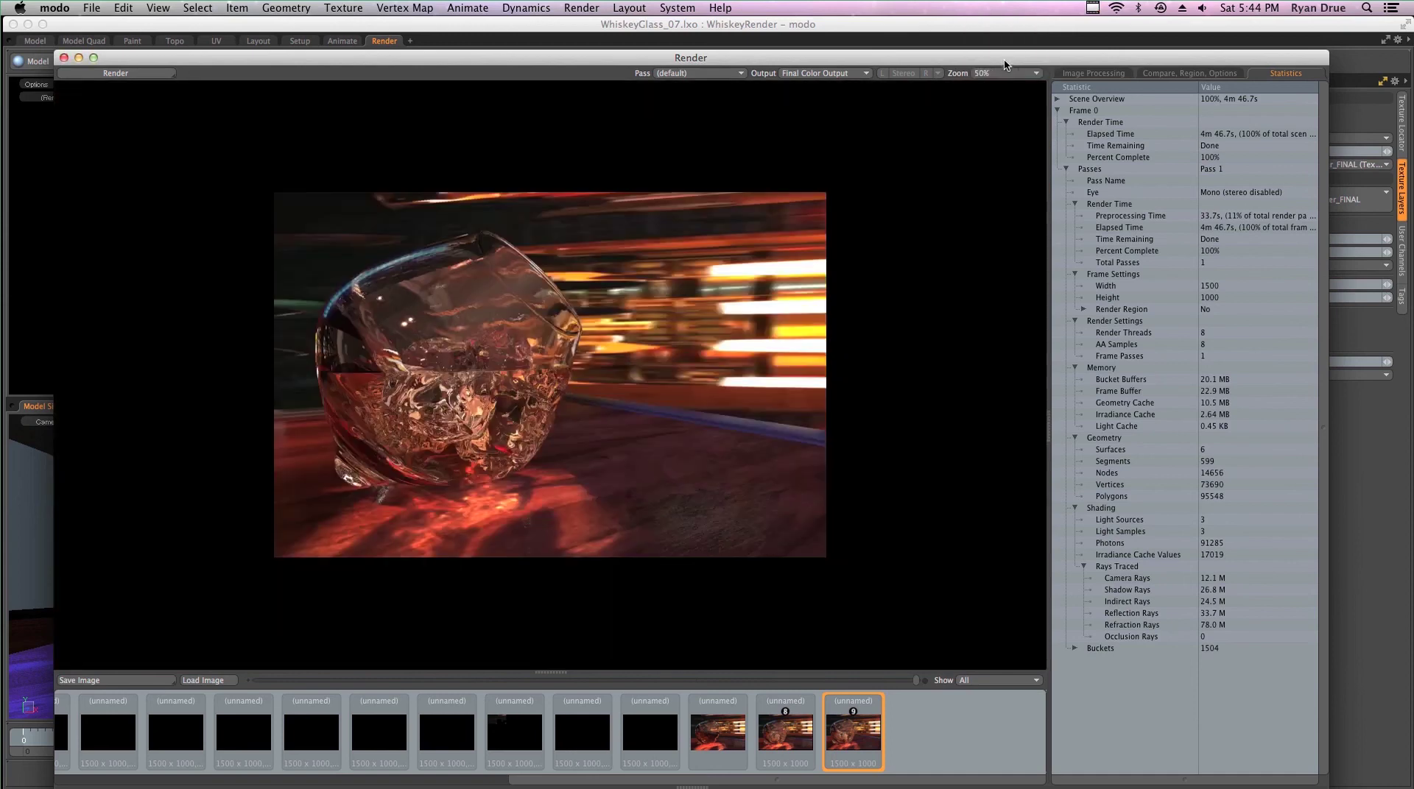